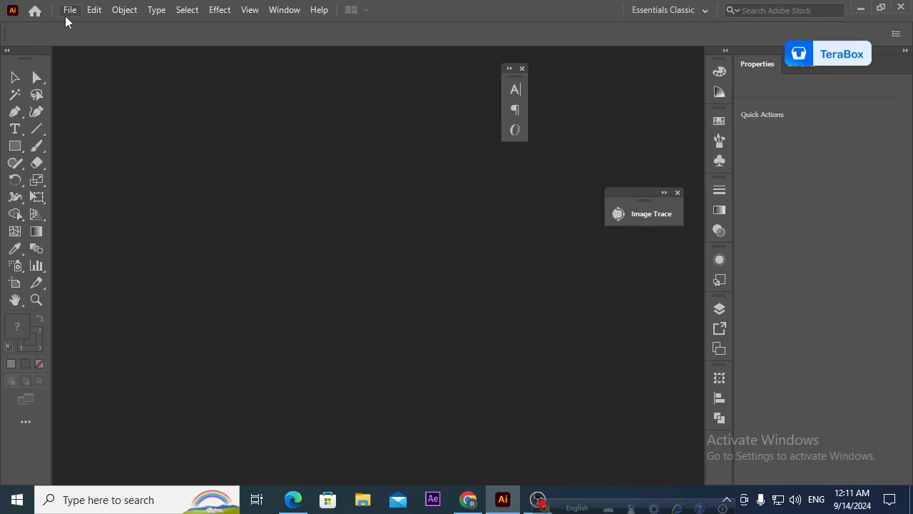
Create a new document with a width of 5000 px and a height of 5000 px.
{"action": "left_click", "coordinate": [65, 15]}
{"action": "left_click", "coordinate": [83, 26]}
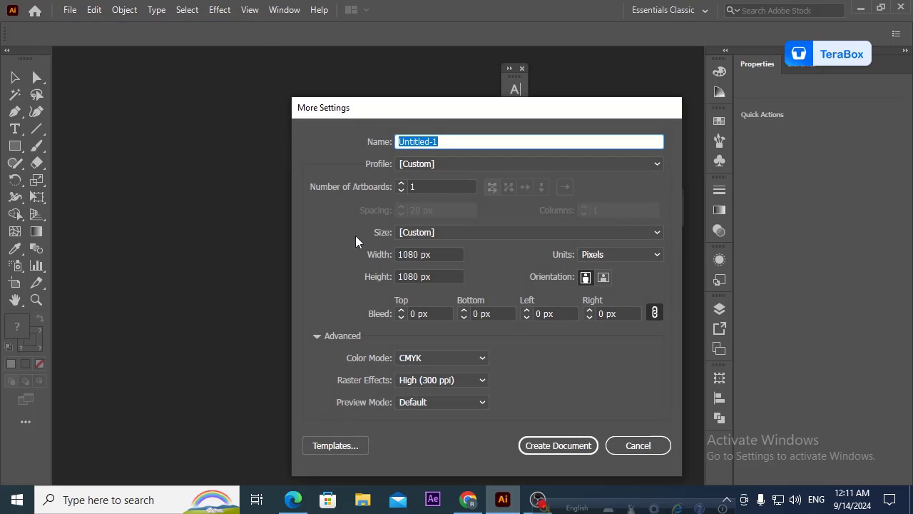
{"action": "left_click_drag", "start_coordinate": [446, 257], "coordinate": [359, 265]}
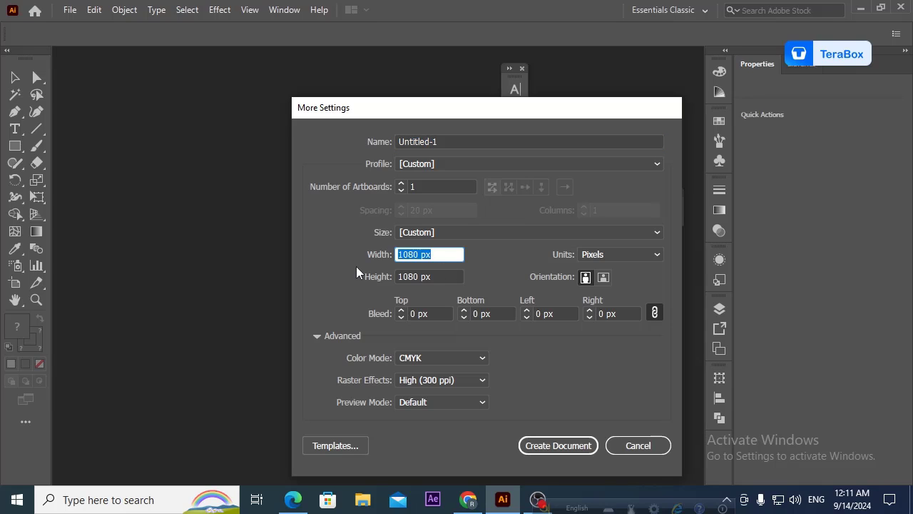
{"action": "type", "text": "5000"}
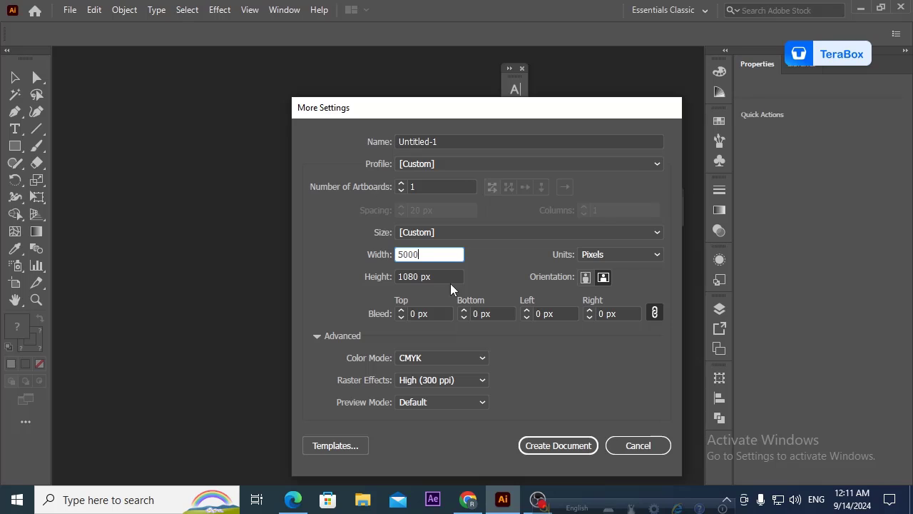
{"action": "left_click_drag", "start_coordinate": [450, 283], "coordinate": [368, 285]}
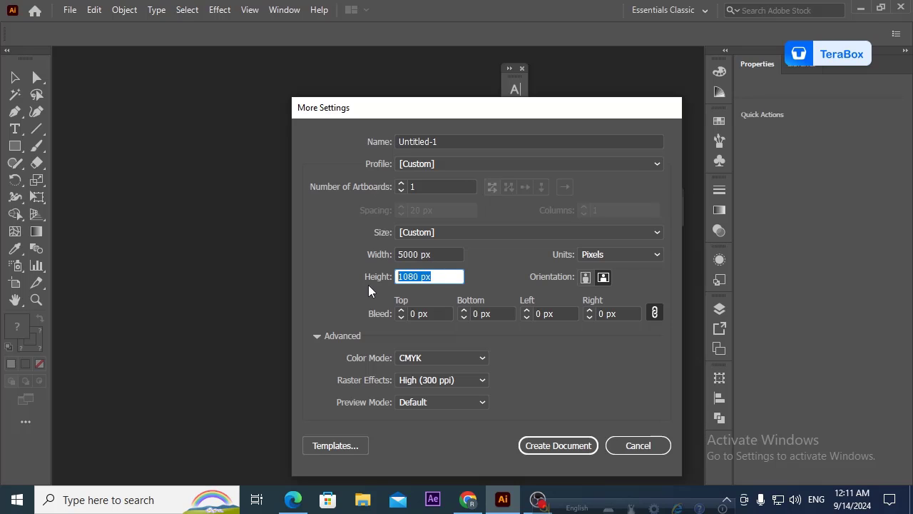
{"action": "type", "text": "5000"}
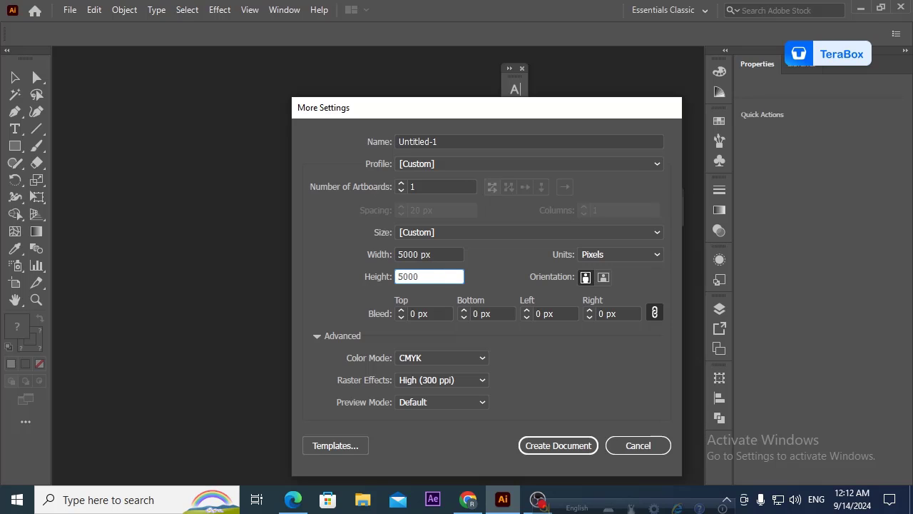
{"action": "left_click", "coordinate": [556, 444]}
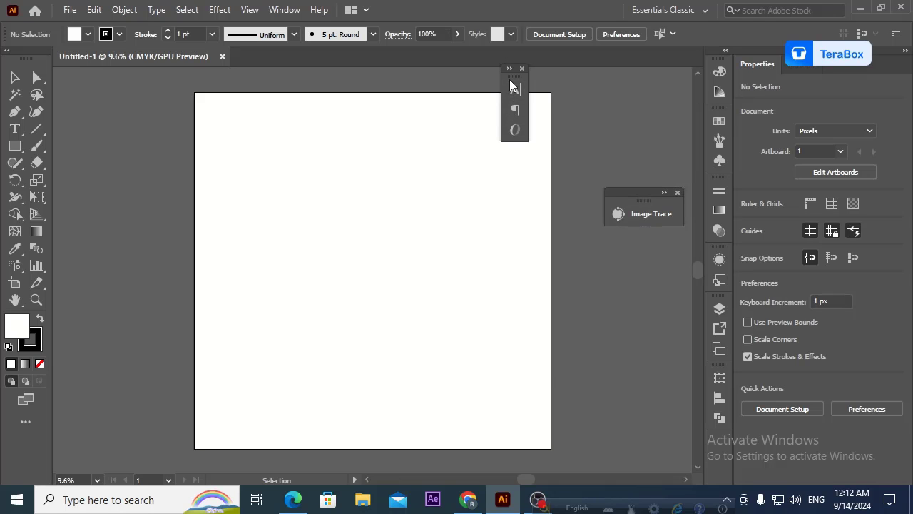
Move the floating text panels off the artboard, show the rulers, and place a horizontal guide near the artboard's middle.
{"action": "left_click_drag", "start_coordinate": [510, 83], "coordinate": [642, 117]}
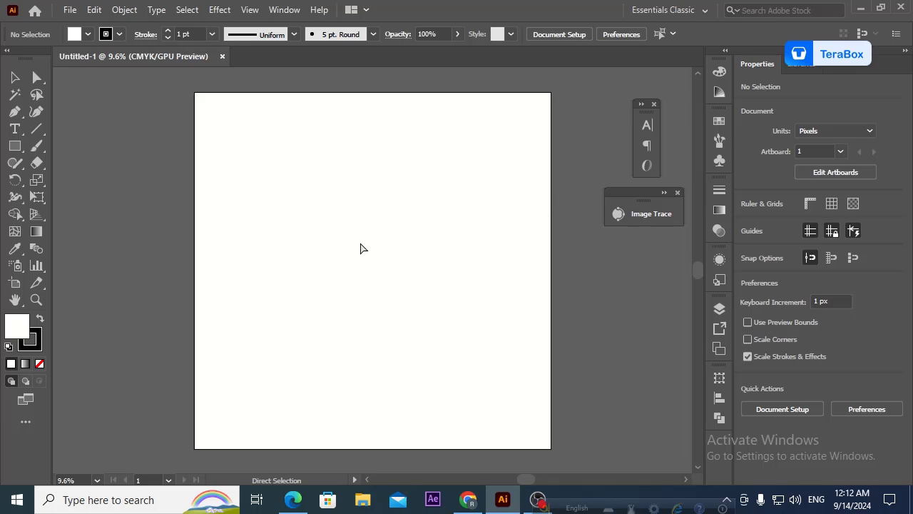
{"action": "key", "text": "ctrl+r"}
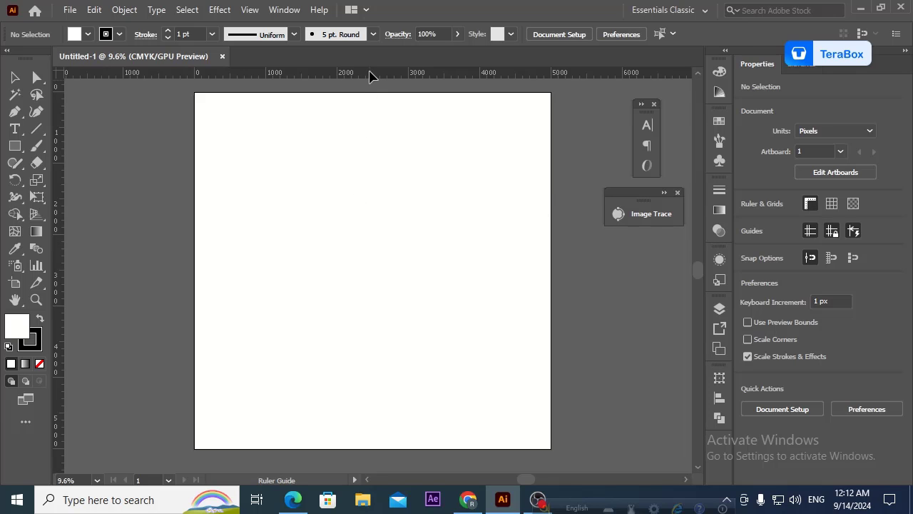
{"action": "left_click_drag", "start_coordinate": [371, 75], "coordinate": [376, 279]}
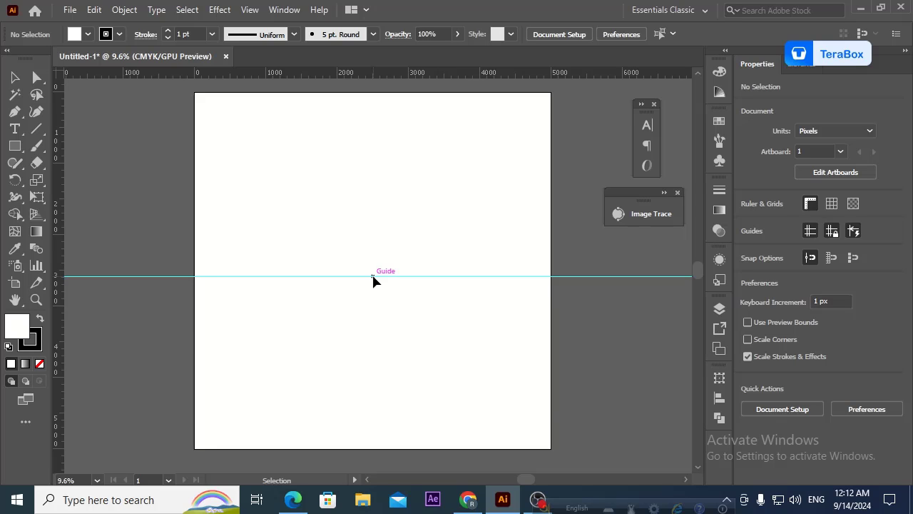
Unlock the guides and move the horizontal guide onto the artboard's center at Y 2500 px.
{"action": "right_click", "coordinate": [373, 275]}
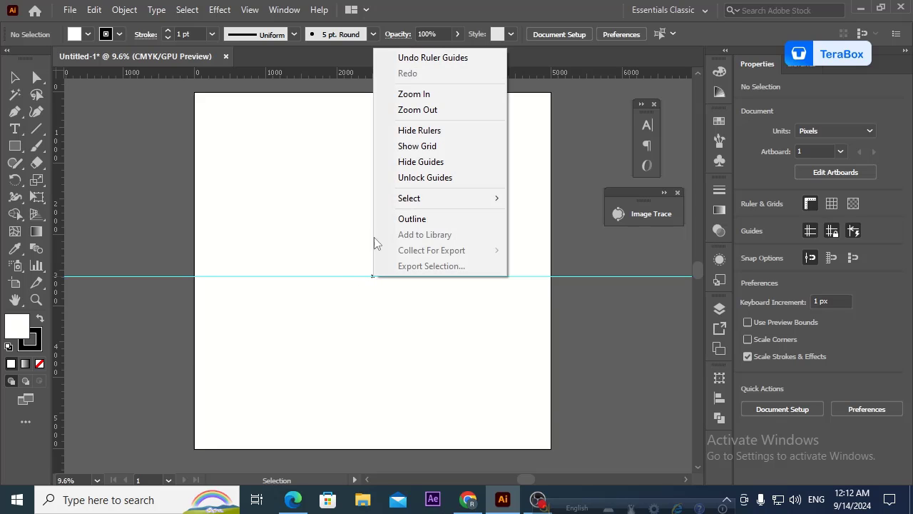
{"action": "left_click", "coordinate": [410, 179]}
{"action": "mouse_move", "coordinate": [369, 274]}
{"action": "left_mouse_down"}
{"action": "mouse_move", "coordinate": [371, 265]}
{"action": "mouse_move", "coordinate": [371, 287]}
{"action": "mouse_move", "coordinate": [371, 270]}
{"action": "left_mouse_up"}
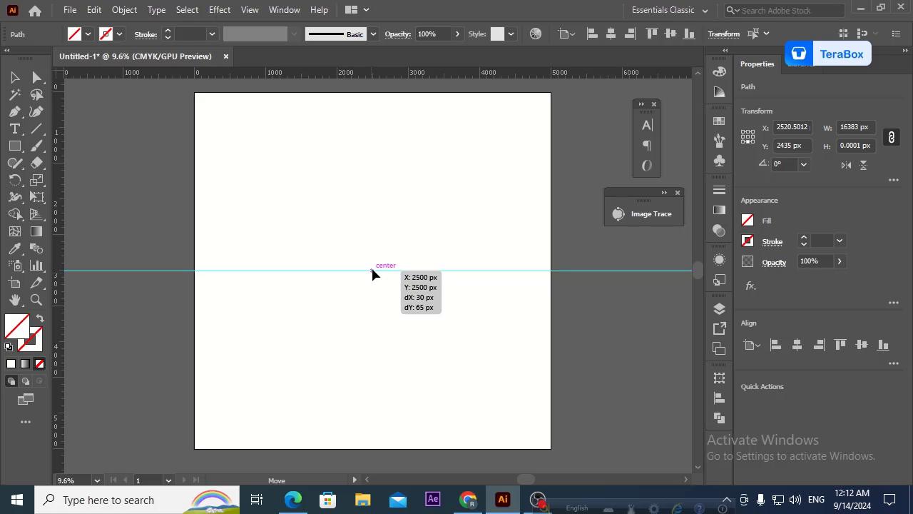
{"action": "mouse_move", "coordinate": [371, 269]}
{"action": "left_mouse_down"}
{"action": "mouse_move", "coordinate": [373, 302]}
{"action": "mouse_move", "coordinate": [372, 266]}
{"action": "mouse_move", "coordinate": [371, 275]}
{"action": "left_mouse_up"}
{"action": "left_click_drag", "start_coordinate": [371, 271], "coordinate": [371, 271]}
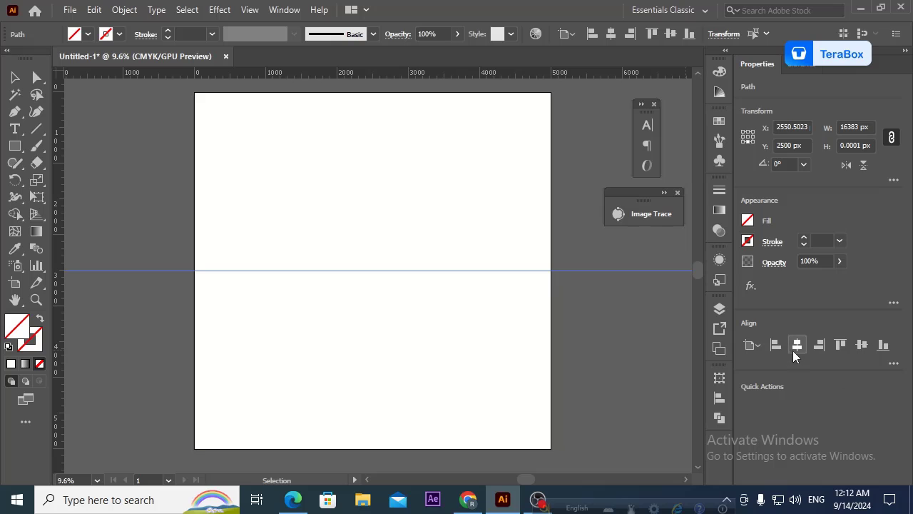
Move the horizontal guide down to about Y 3225 px and choose the artboard as the alignment reference.
{"action": "left_click_drag", "start_coordinate": [486, 270], "coordinate": [485, 323]}
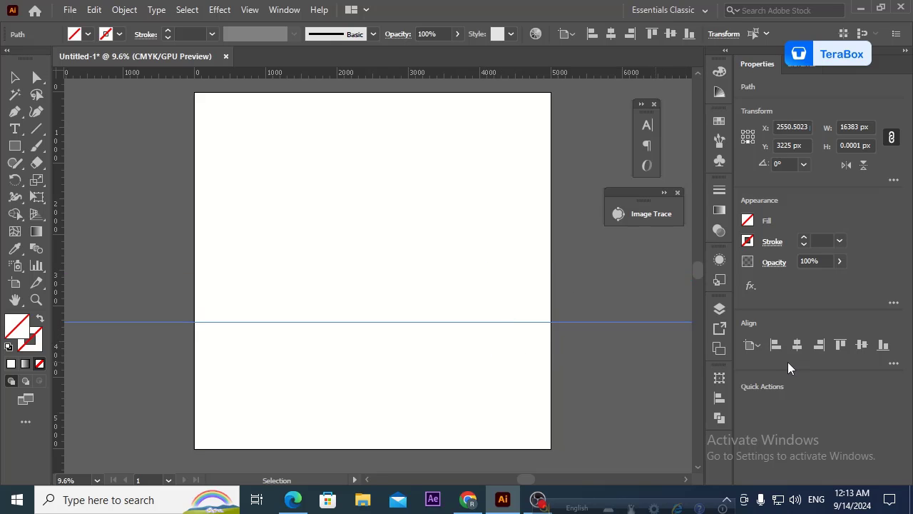
{"action": "left_click", "coordinate": [758, 348]}
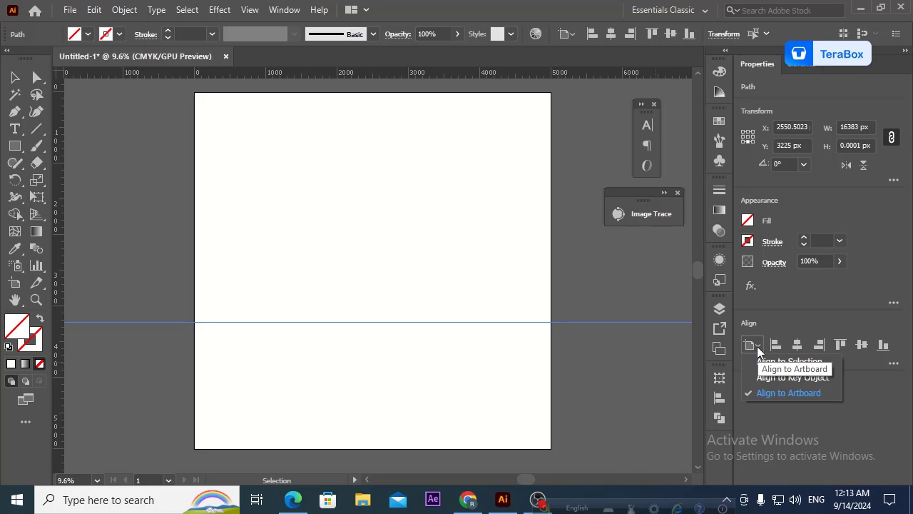
{"action": "left_click", "coordinate": [799, 394]}
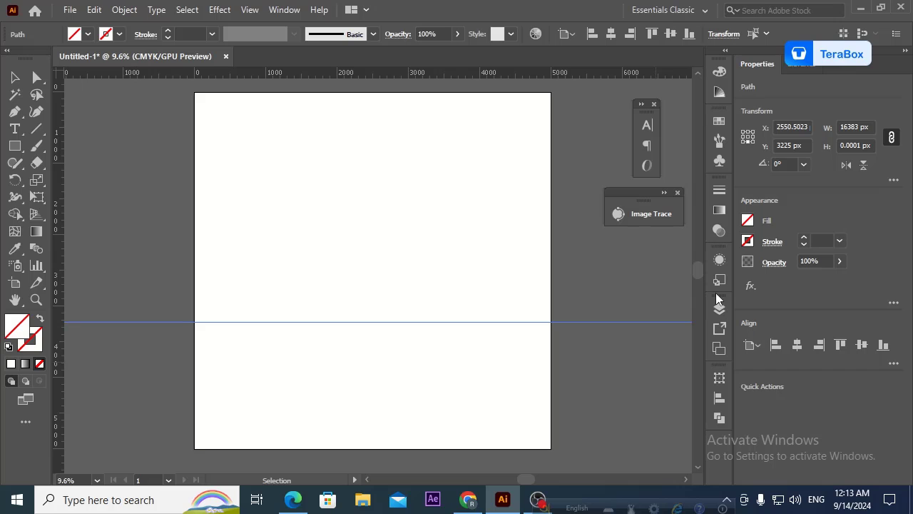
Align the horizontal guide to the artboard's center both horizontally and vertically using the Align options.
{"action": "left_click", "coordinate": [283, 10]}
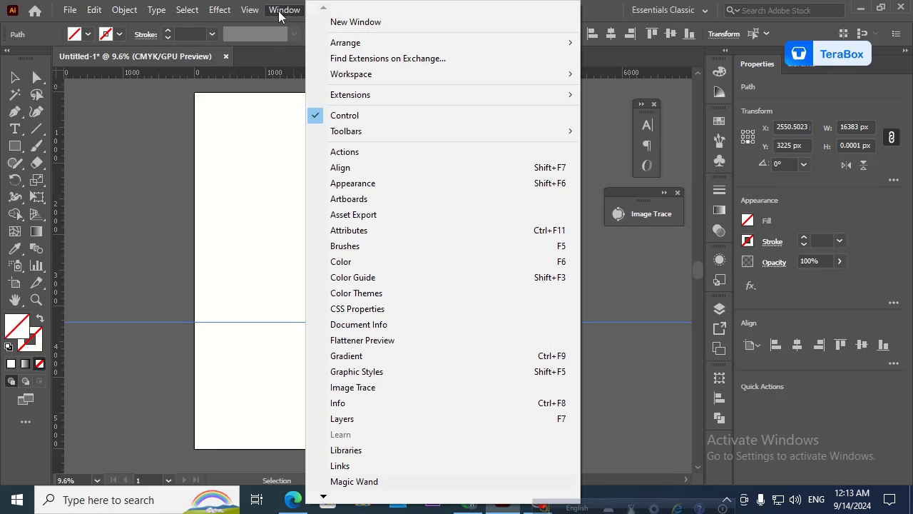
{"action": "left_click", "coordinate": [621, 269]}
{"action": "left_click", "coordinate": [283, 10]}
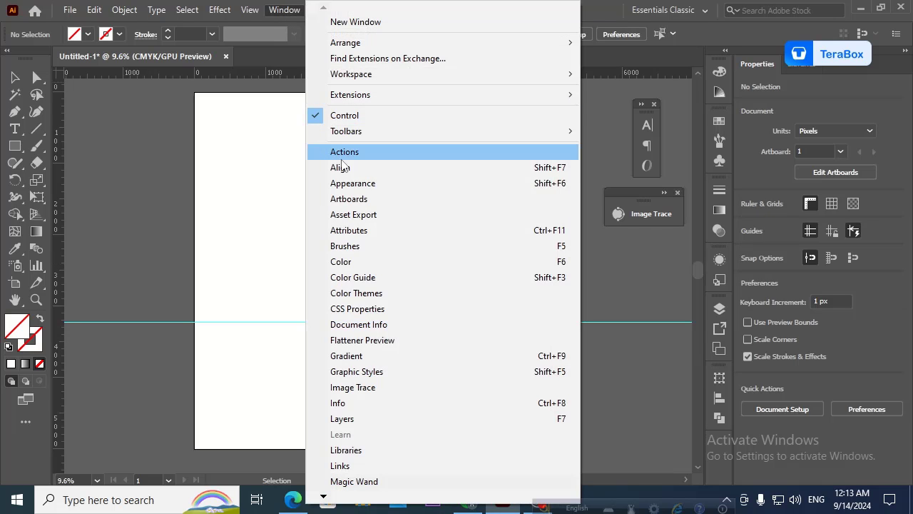
{"action": "left_click", "coordinate": [341, 168]}
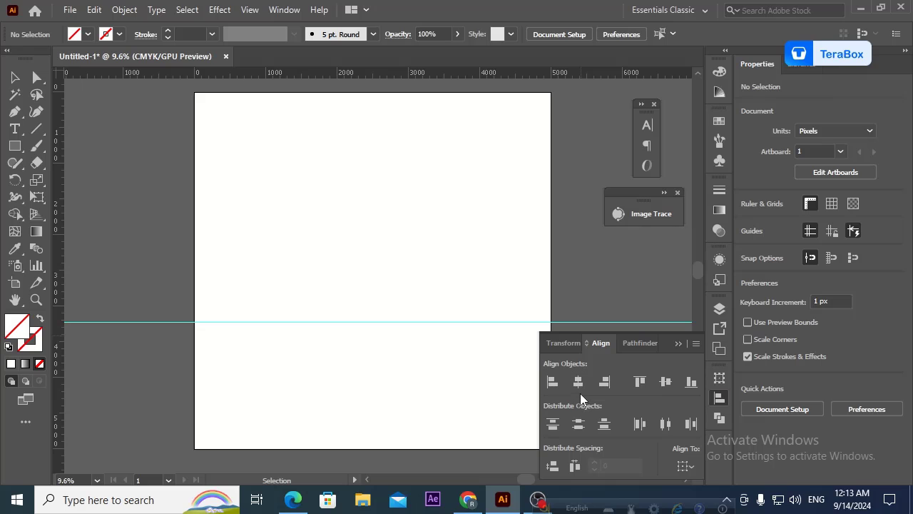
{"action": "left_click", "coordinate": [526, 322]}
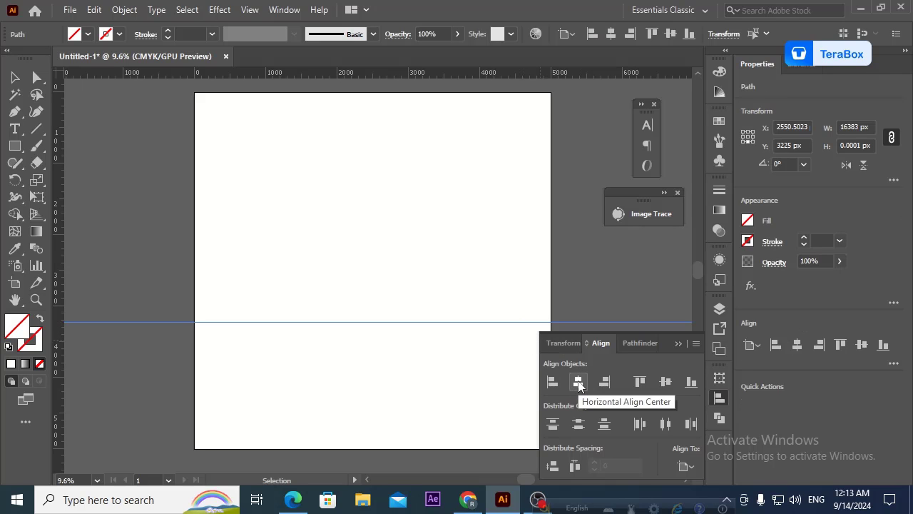
{"action": "left_click", "coordinate": [586, 387]}
{"action": "left_click", "coordinate": [666, 383]}
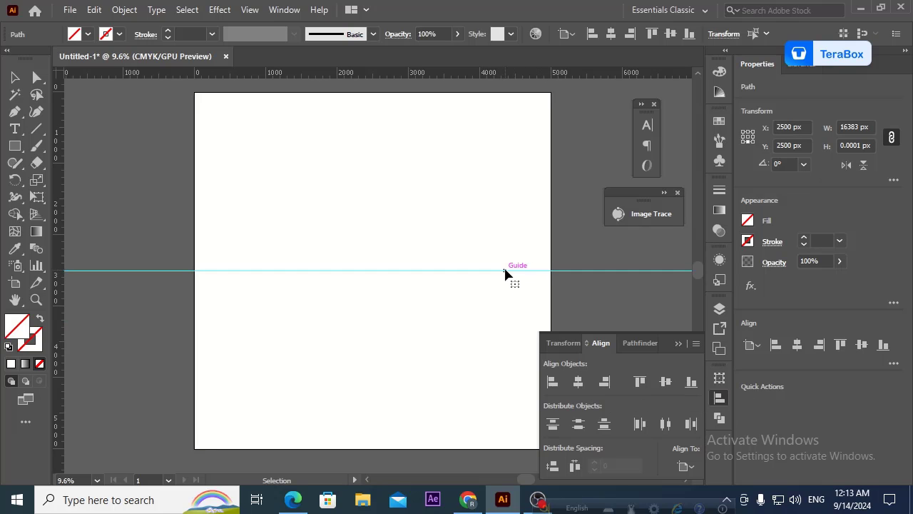
{"action": "left_click", "coordinate": [679, 344]}
{"action": "left_click", "coordinate": [606, 319]}
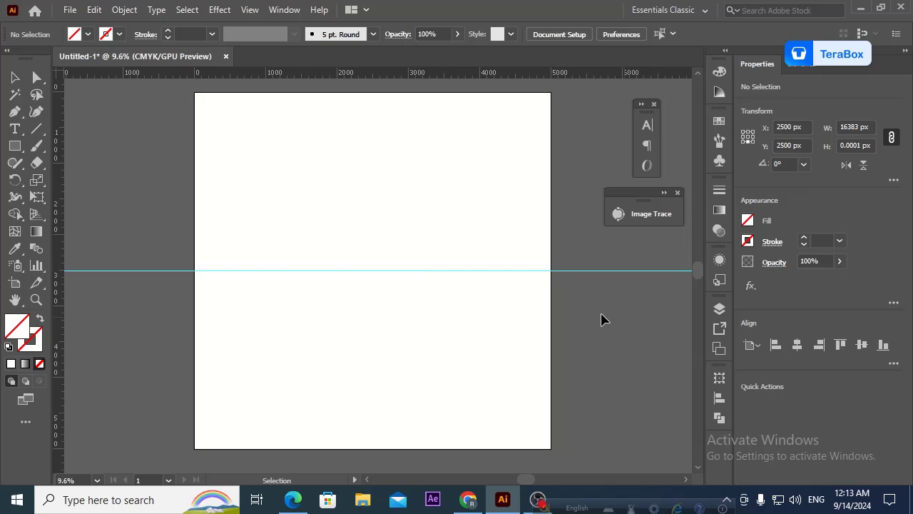
Make a copy of the horizontal guide rotated by 360/24 degrees about the artboard's center, with the preview turned on.
{"action": "left_click", "coordinate": [433, 271]}
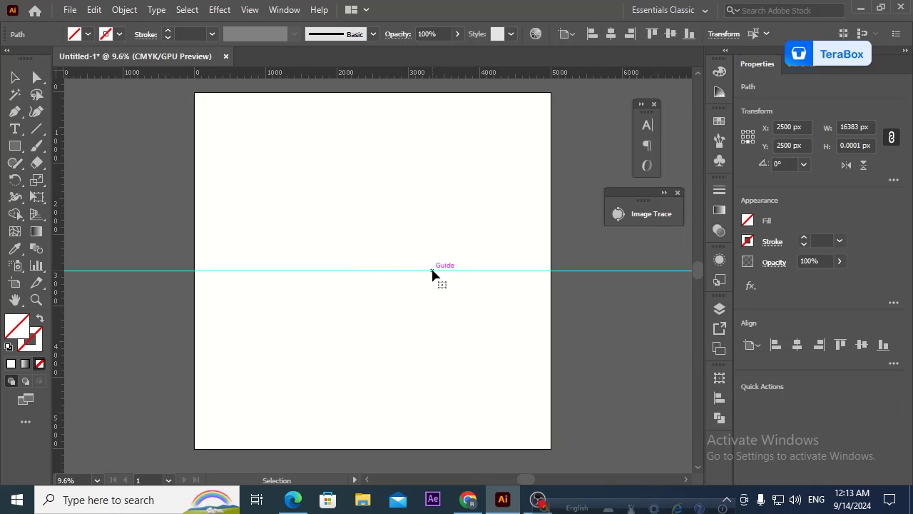
{"action": "left_click", "coordinate": [20, 181]}
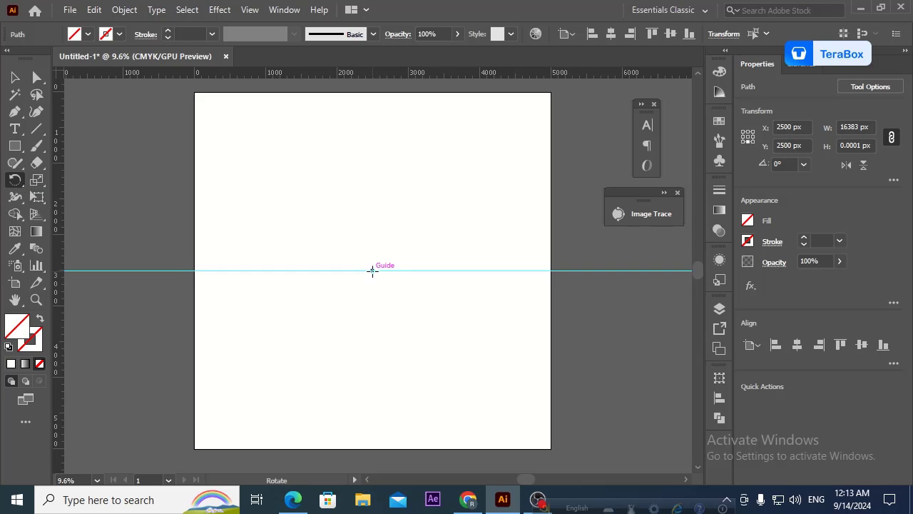
{"action": "left_click", "coordinate": [15, 183]}
{"action": "left_click", "coordinate": [373, 270], "text": "alt"}
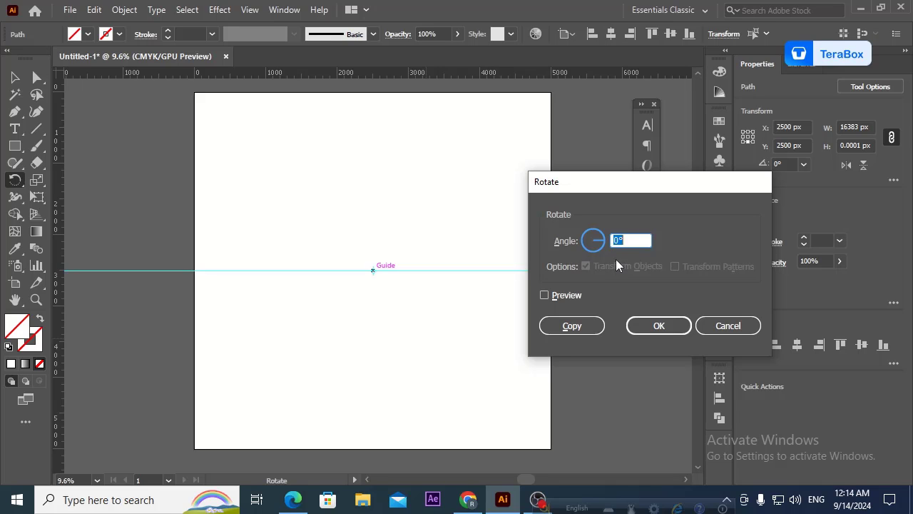
{"action": "type", "text": "360/24"}
{"action": "left_click", "coordinate": [544, 295]}
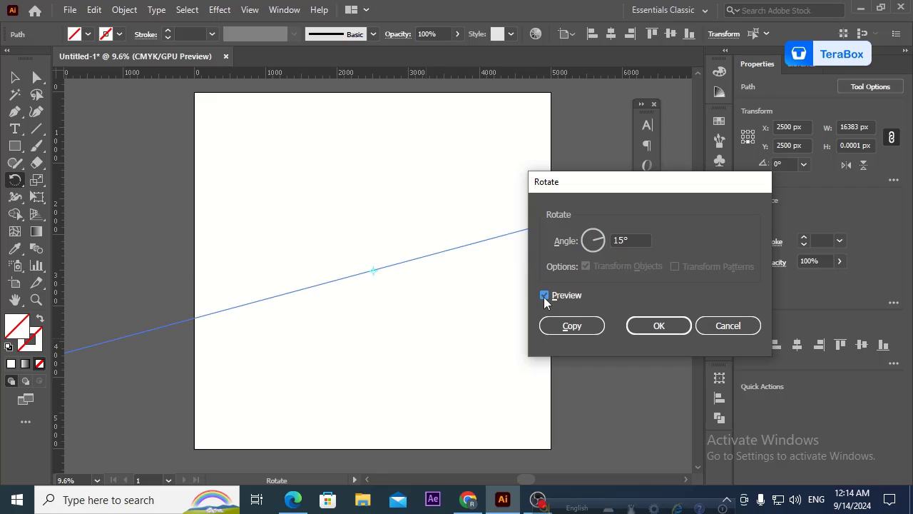
{"action": "left_click", "coordinate": [575, 328]}
{"action": "key", "text": "ctrl+5"}
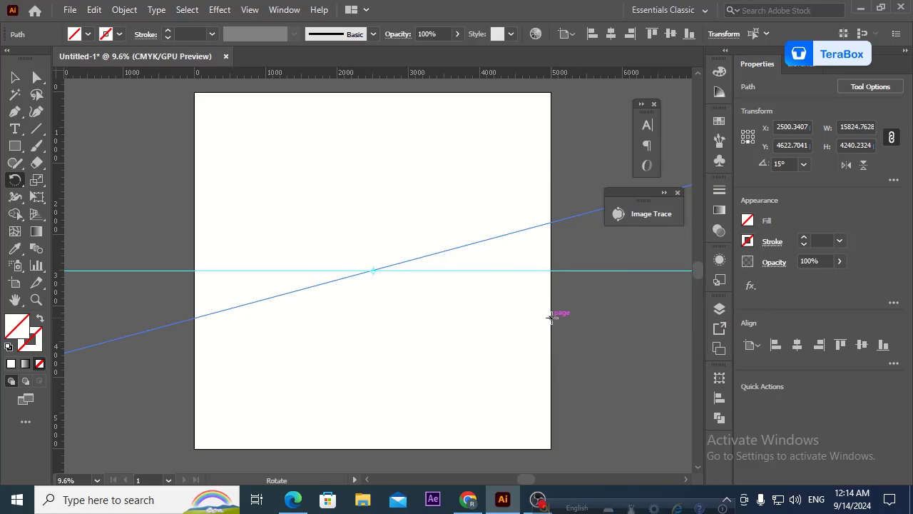
{"action": "key", "text": "ctrl"}
Repeat the 15° rotated copy until guides radiate all the way around the artboard's center, and deselect everything.
{"action": "key", "text": "ctrl+d"}
{"action": "key", "text": "ctrl+d"}
{"action": "key", "text": "ctrl+d"}
{"action": "key", "text": "ctrl+d"}
{"action": "key", "text": "ctrl+d"}
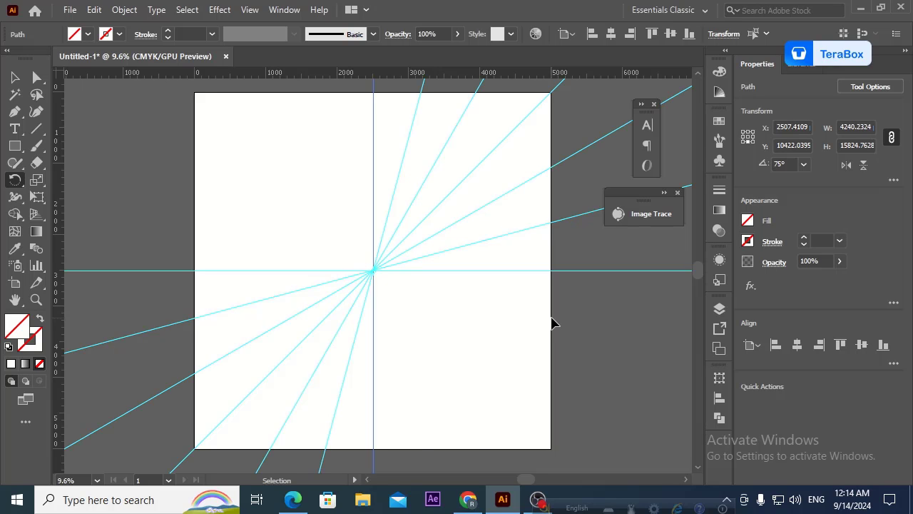
{"action": "key", "text": "ctrl+d"}
{"action": "key", "text": "ctrl+d"}
{"action": "key", "text": "ctrl+d"}
{"action": "key", "text": "ctrl+d"}
{"action": "key", "text": "ctrl+d"}
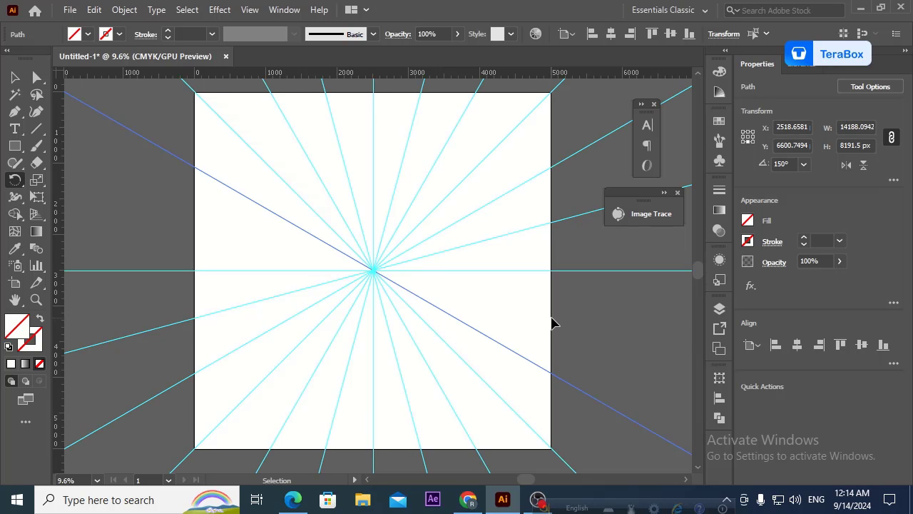
{"action": "key", "text": "ctrl+d"}
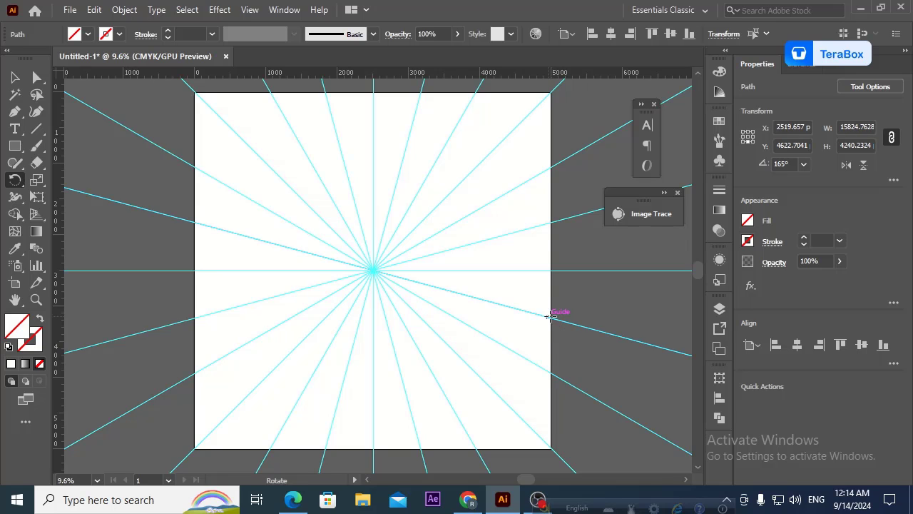
{"action": "left_click", "coordinate": [553, 319]}
{"action": "left_click", "coordinate": [14, 77]}
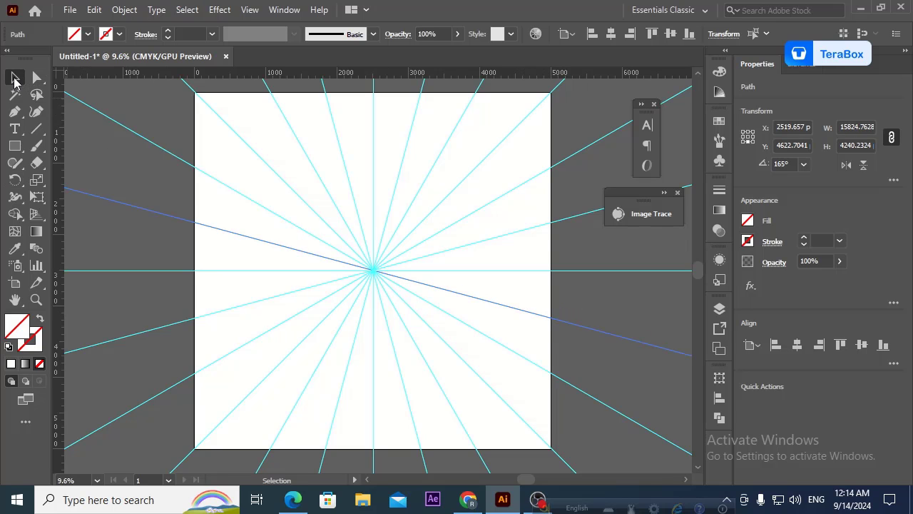
{"action": "left_click", "coordinate": [107, 162]}
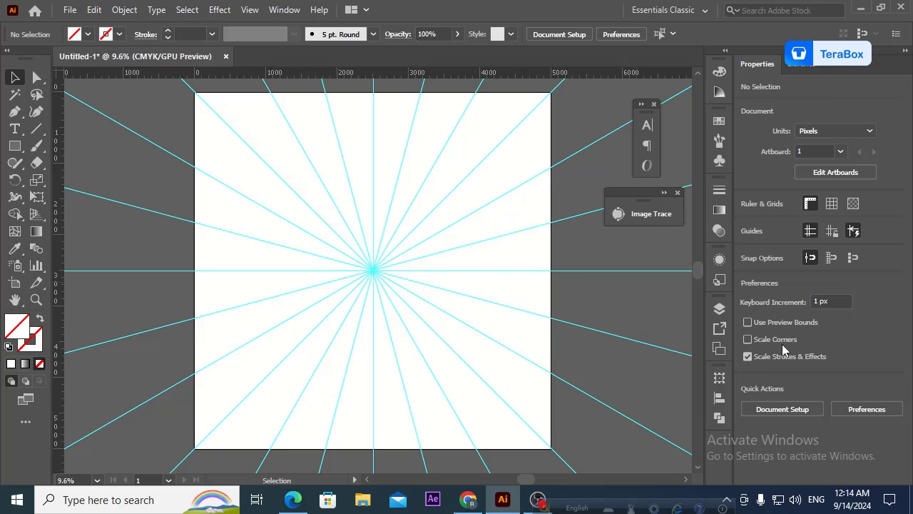
Lock Layer 1, which holds the guides, and add a new layer above it.
{"action": "left_click", "coordinate": [719, 309]}
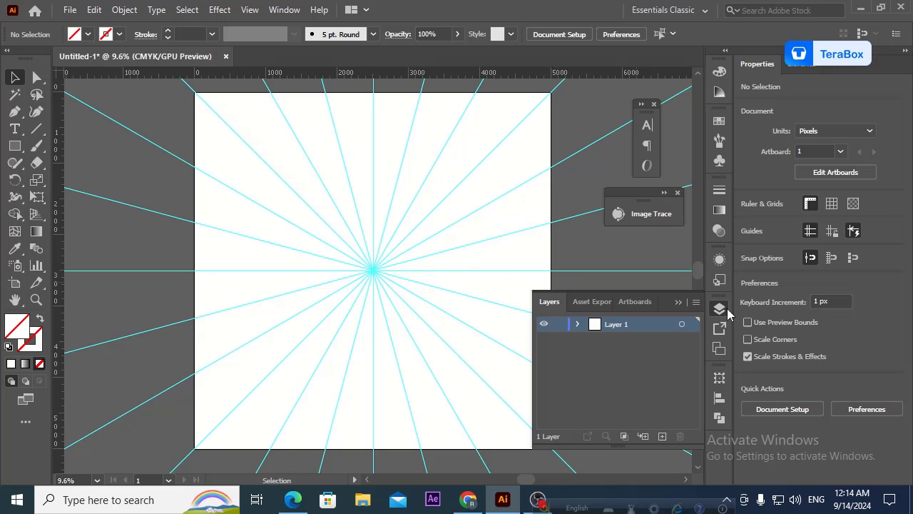
{"action": "left_click", "coordinate": [719, 311]}
{"action": "left_click", "coordinate": [284, 9]}
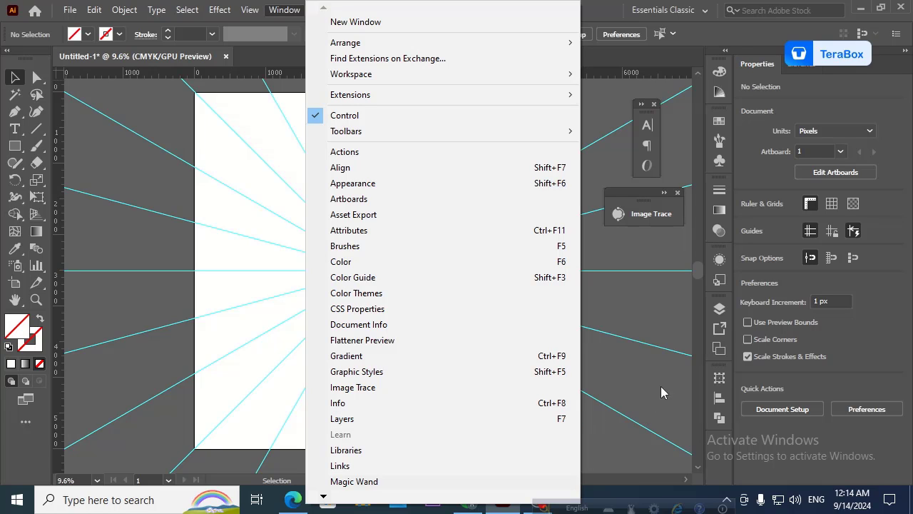
{"action": "left_click", "coordinate": [720, 311]}
{"action": "left_click", "coordinate": [720, 311]}
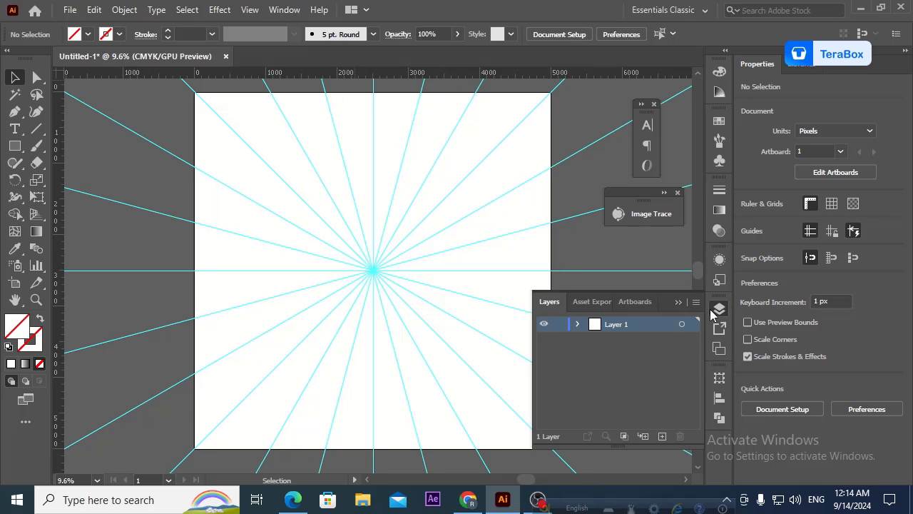
{"action": "left_click", "coordinate": [558, 325]}
{"action": "left_click", "coordinate": [662, 436]}
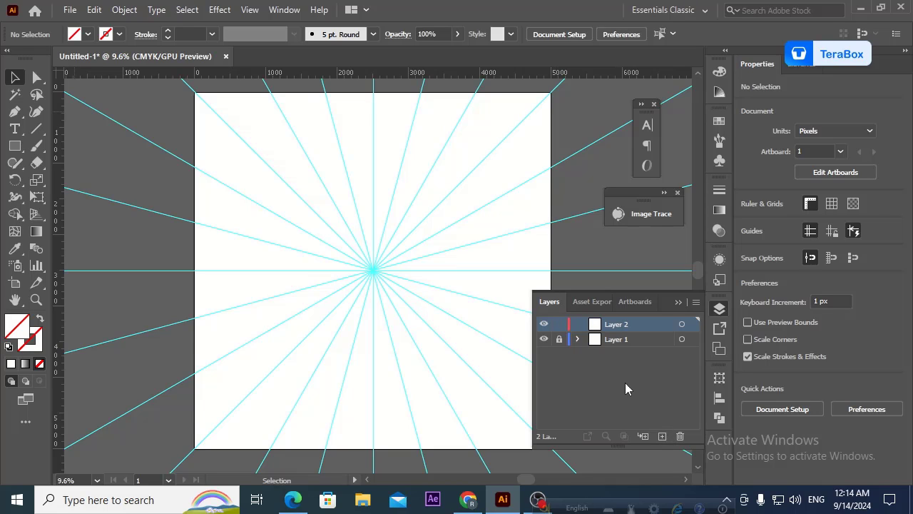
Draw a circle about 4780 px wide outward from the guides' intersection and center it on the artboard horizontally and vertically.
{"action": "left_click", "coordinate": [677, 303]}
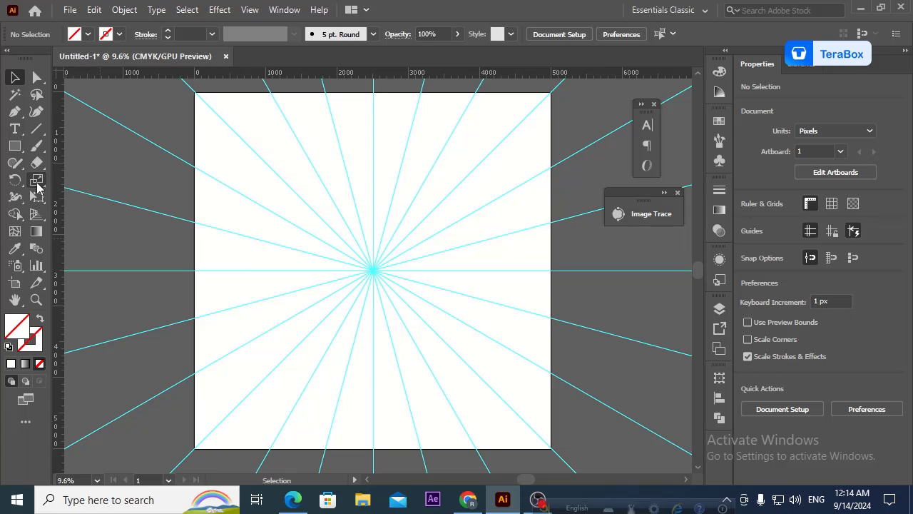
{"action": "left_click", "coordinate": [14, 146]}
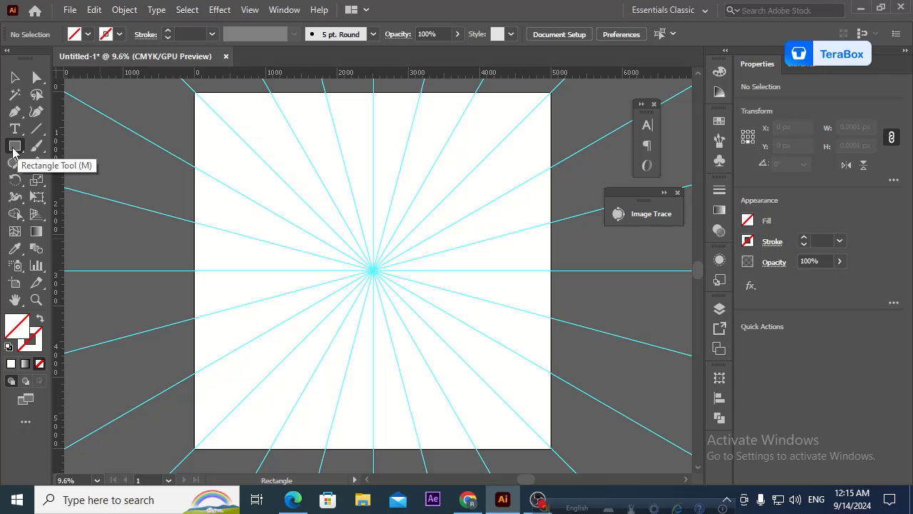
{"action": "left_click", "coordinate": [13, 151]}
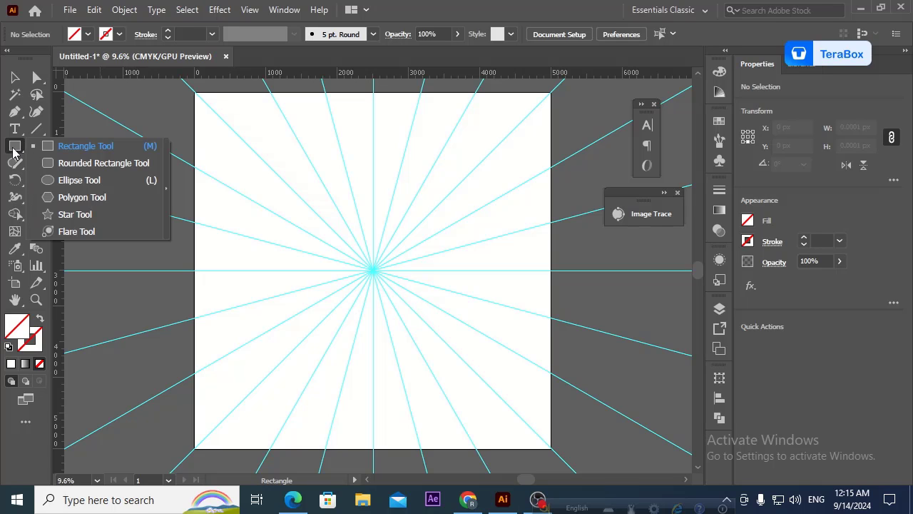
{"action": "left_click", "coordinate": [73, 184]}
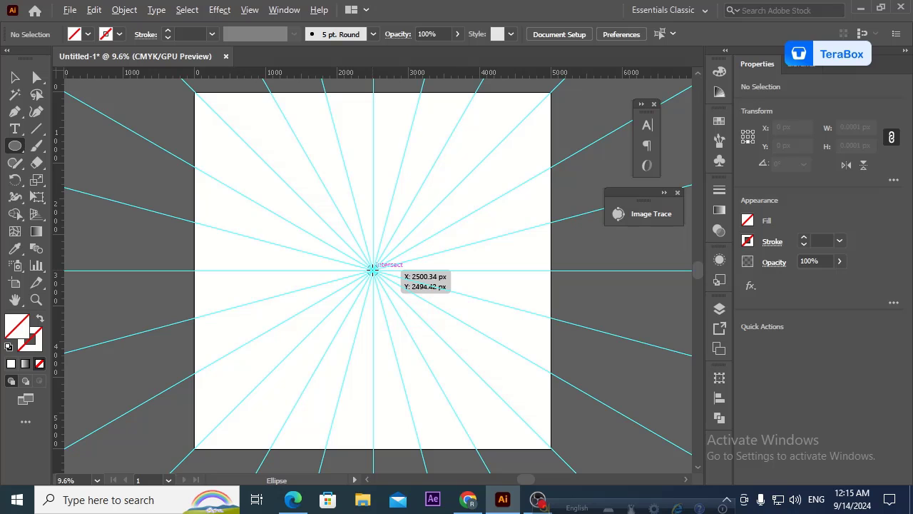
{"action": "left_click_drag", "start_coordinate": [372, 270], "coordinate": [542, 427]}
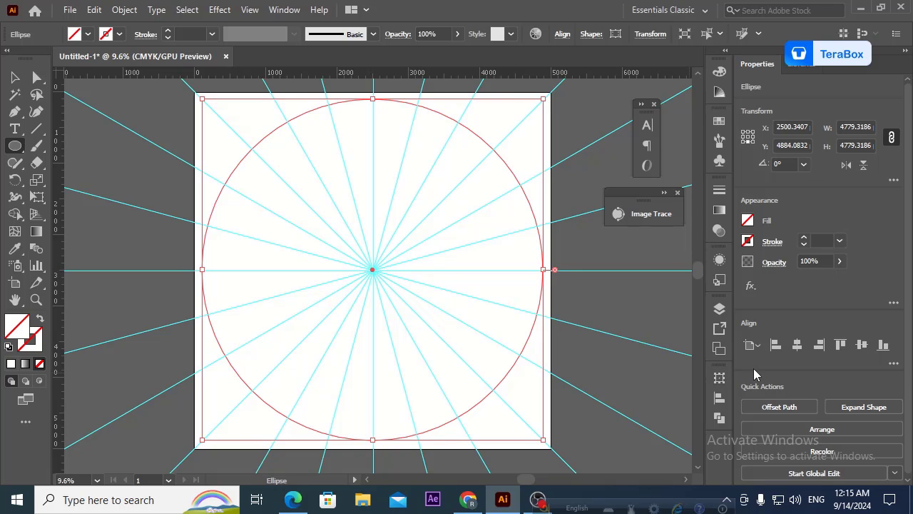
{"action": "left_click", "coordinate": [798, 347]}
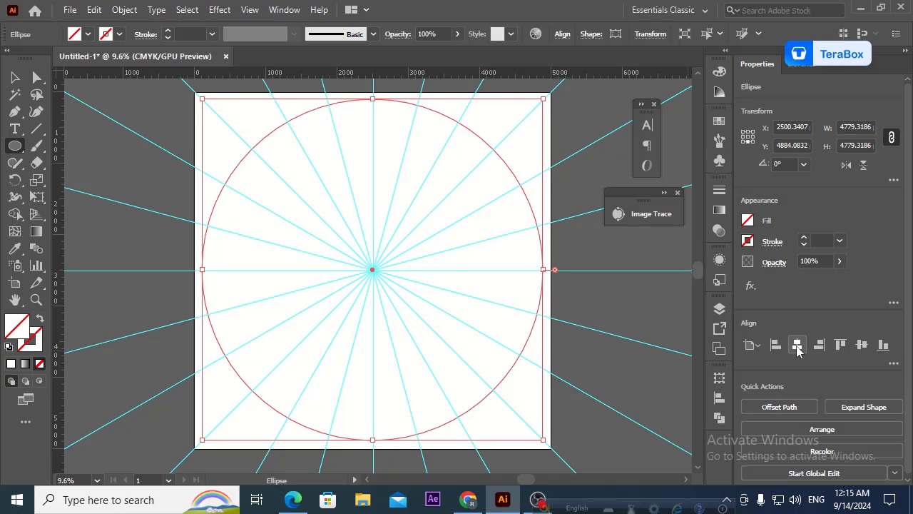
{"action": "left_click", "coordinate": [862, 345]}
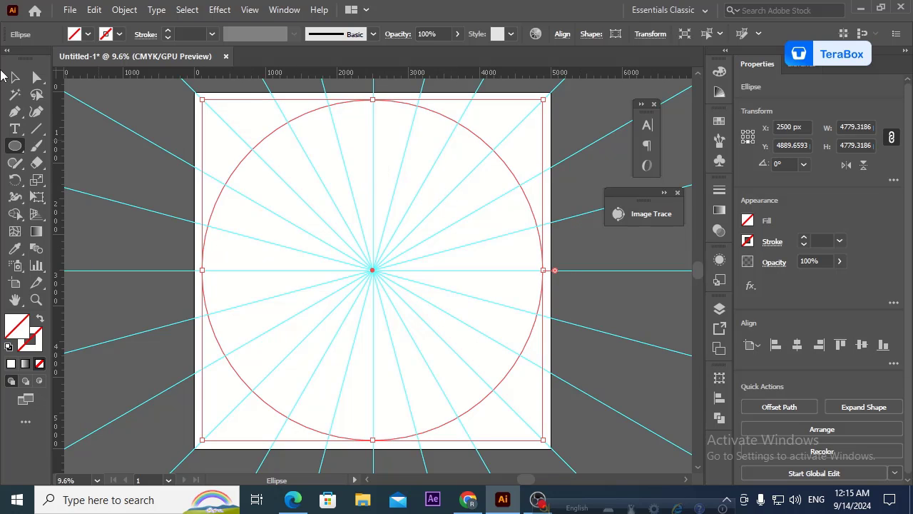
Give the large circle a black stroke with a weight of 16 pt.
{"action": "left_click", "coordinate": [119, 34]}
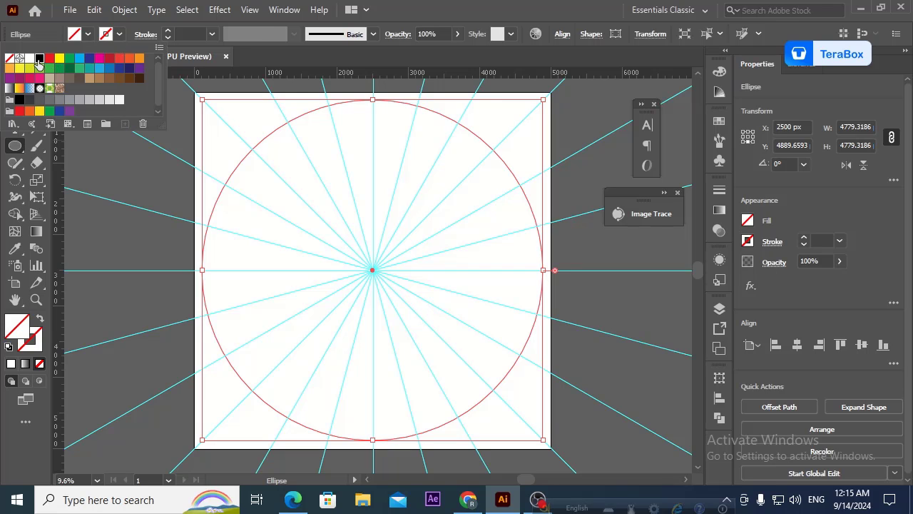
{"action": "left_click", "coordinate": [39, 58]}
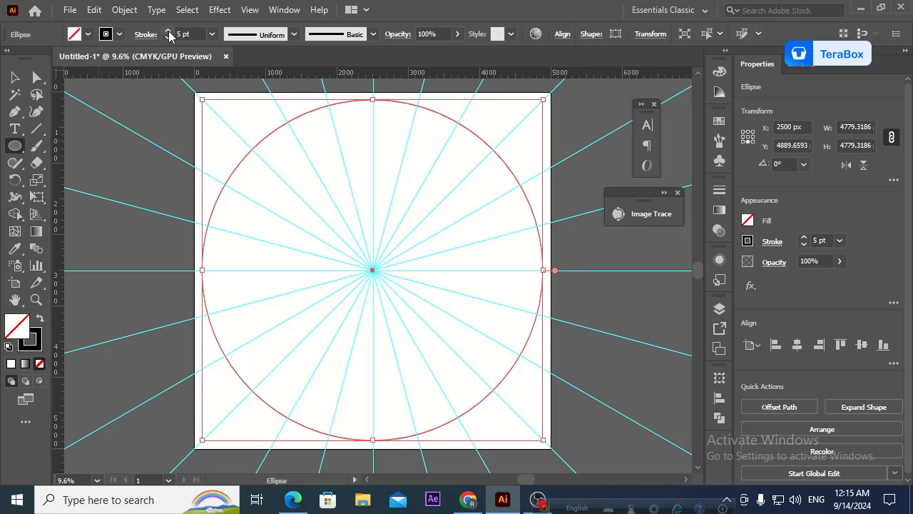
{"action": "left_click_drag", "start_coordinate": [169, 32], "coordinate": [169, 33]}
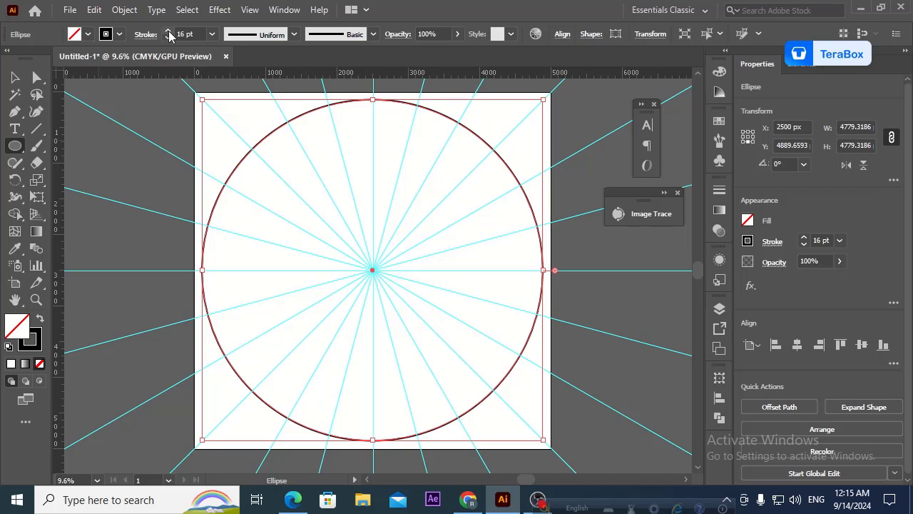
{"action": "left_click", "coordinate": [15, 77]}
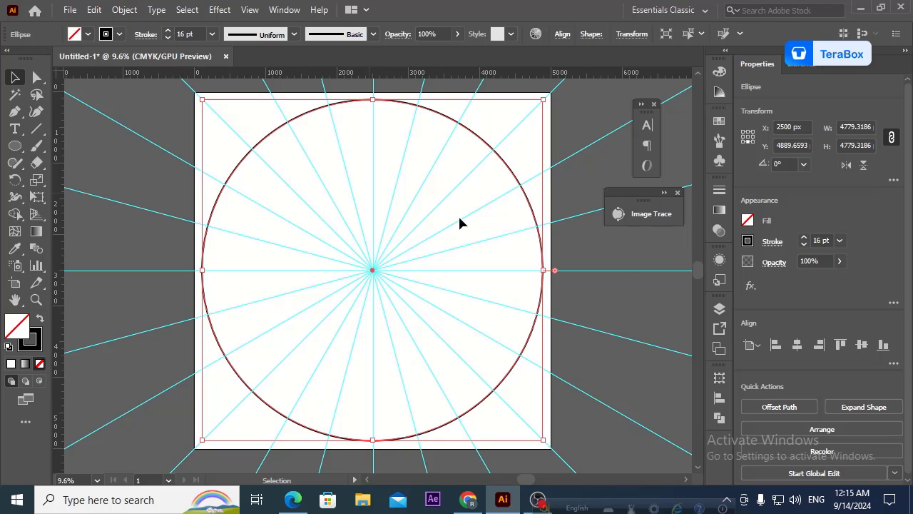
Target Layer 2 as a whole instead of only the ellipse inside it.
{"action": "left_click", "coordinate": [719, 308]}
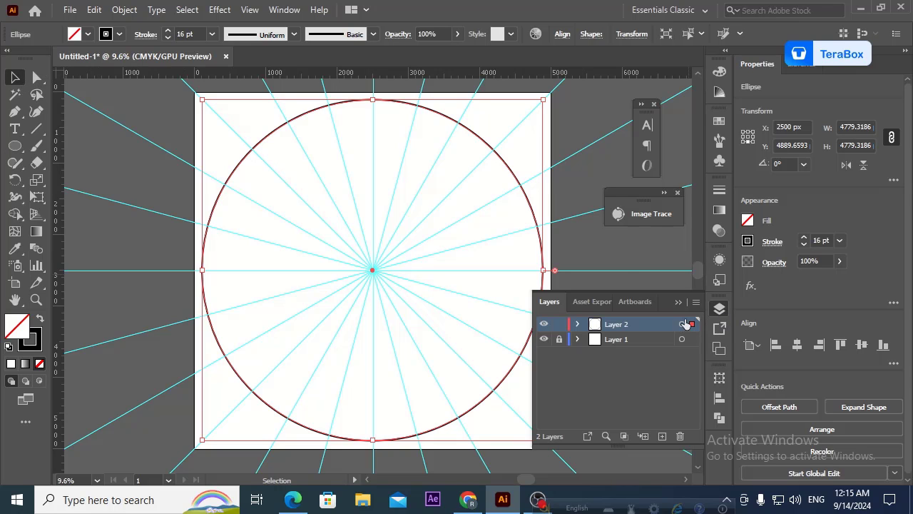
{"action": "left_click", "coordinate": [578, 324]}
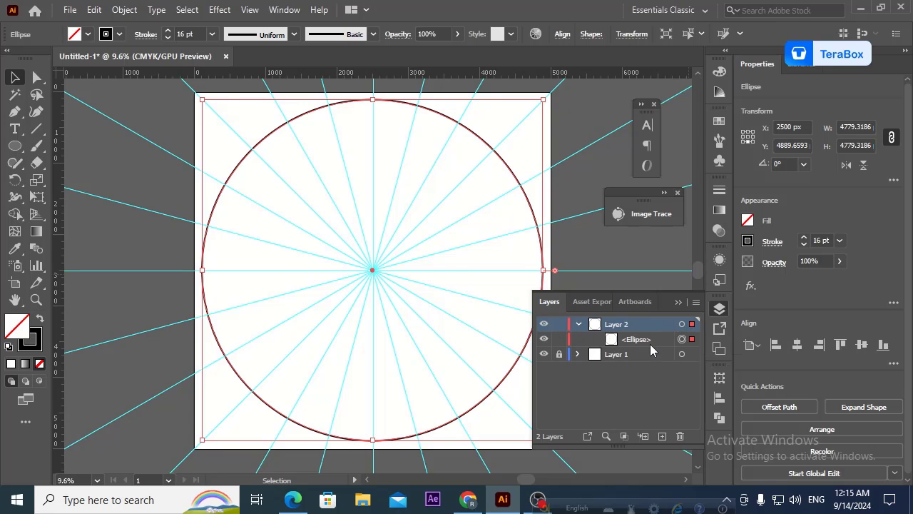
{"action": "left_click", "coordinate": [628, 342]}
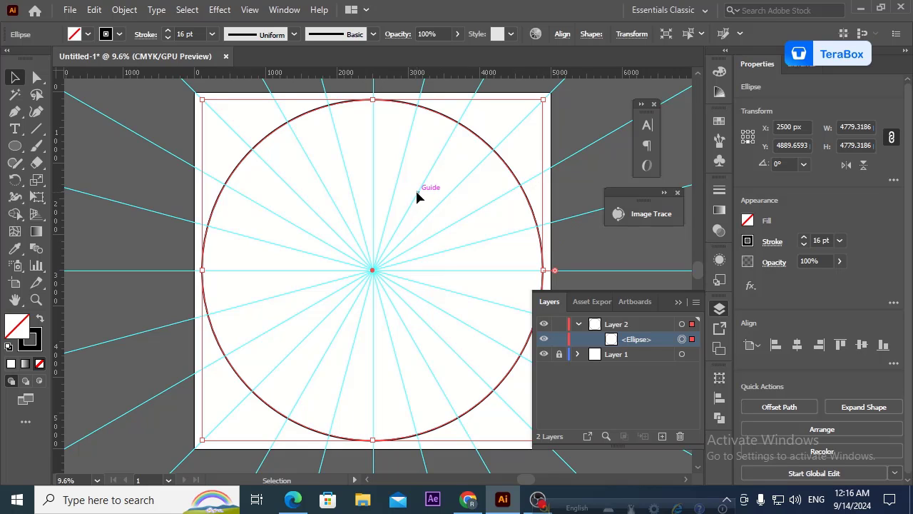
{"action": "left_click", "coordinate": [579, 324]}
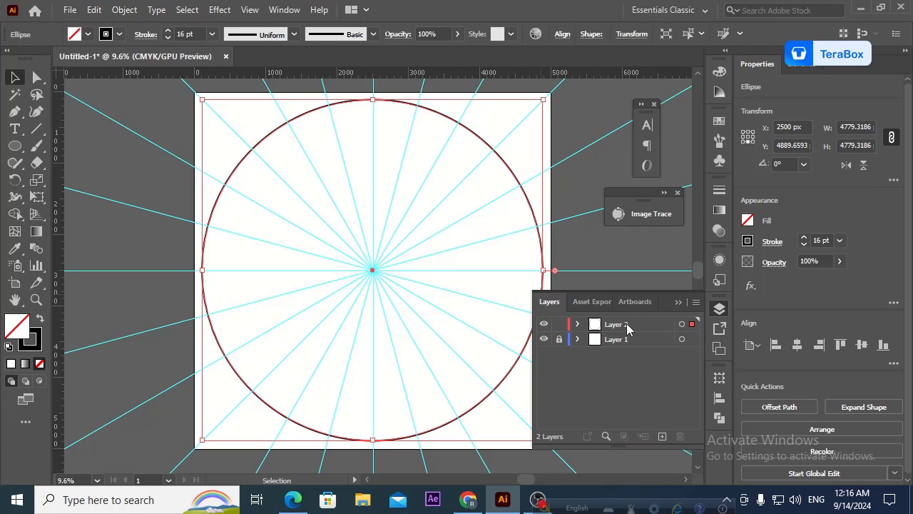
{"action": "left_click", "coordinate": [682, 325]}
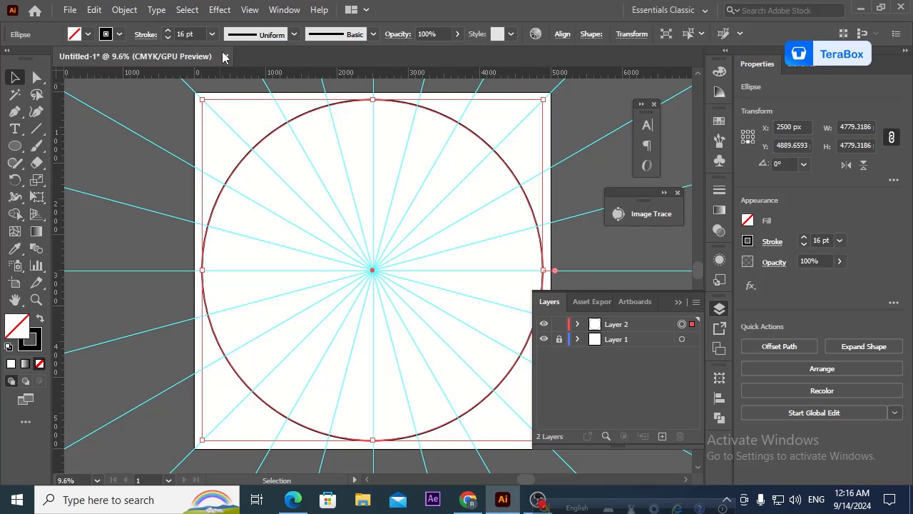
Apply a Transform effect to Layer 2 with a rotation angle of 360/24 and 23 copies.
{"action": "left_click", "coordinate": [219, 10]}
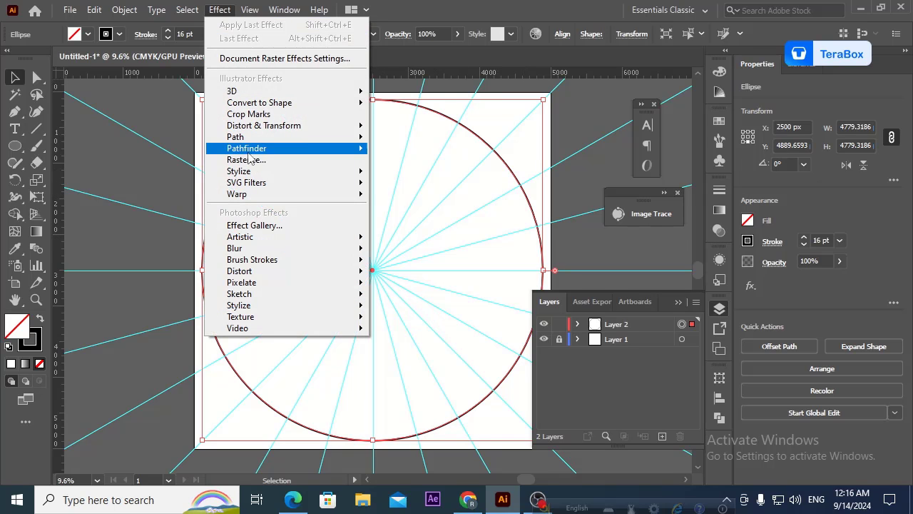
{"action": "mouse_move", "coordinate": [261, 130]}
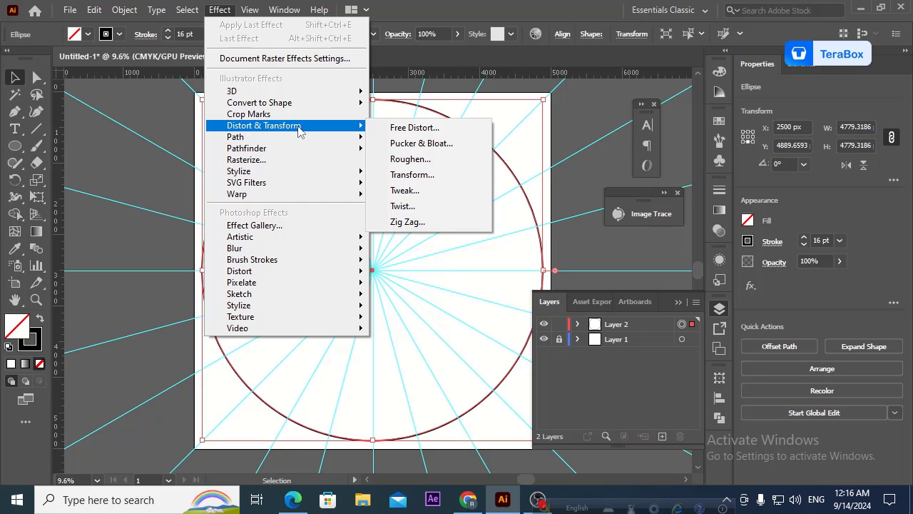
{"action": "left_click", "coordinate": [413, 176]}
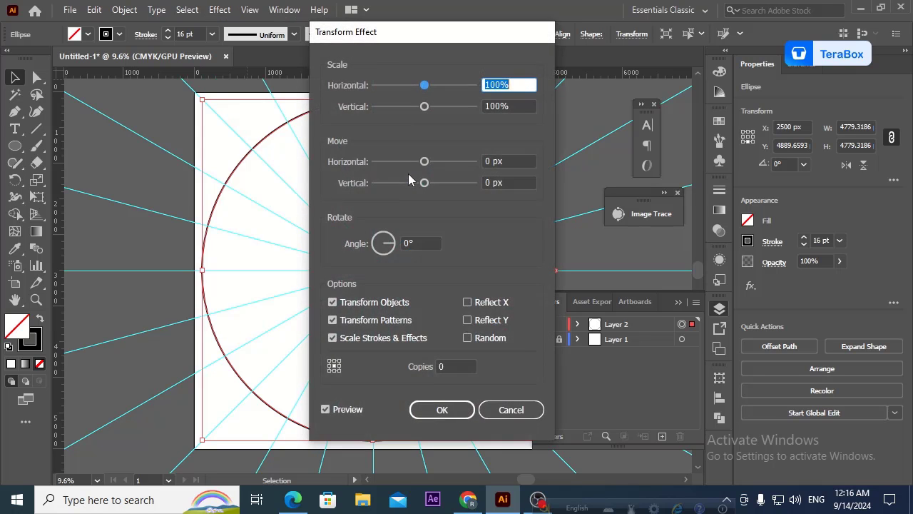
{"action": "left_click_drag", "start_coordinate": [422, 43], "coordinate": [578, 57]}
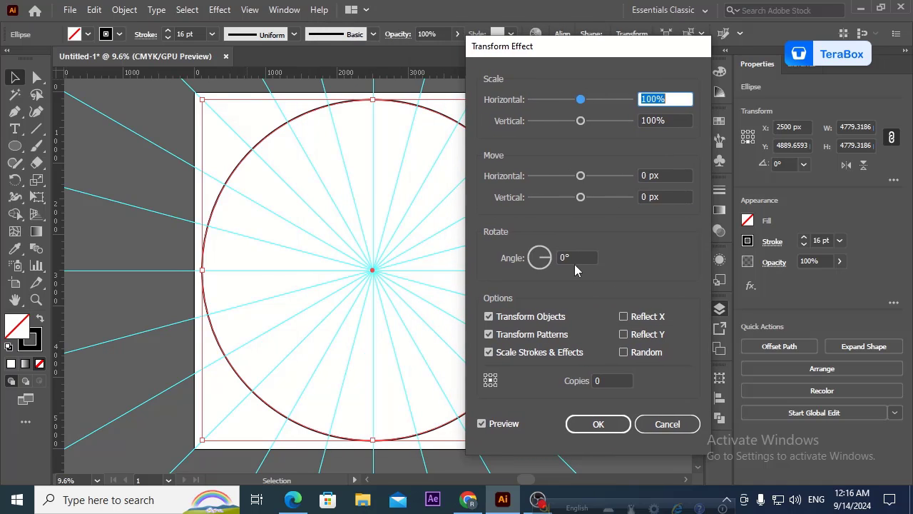
{"action": "left_click", "coordinate": [544, 262]}
{"action": "type", "text": "360/24"}
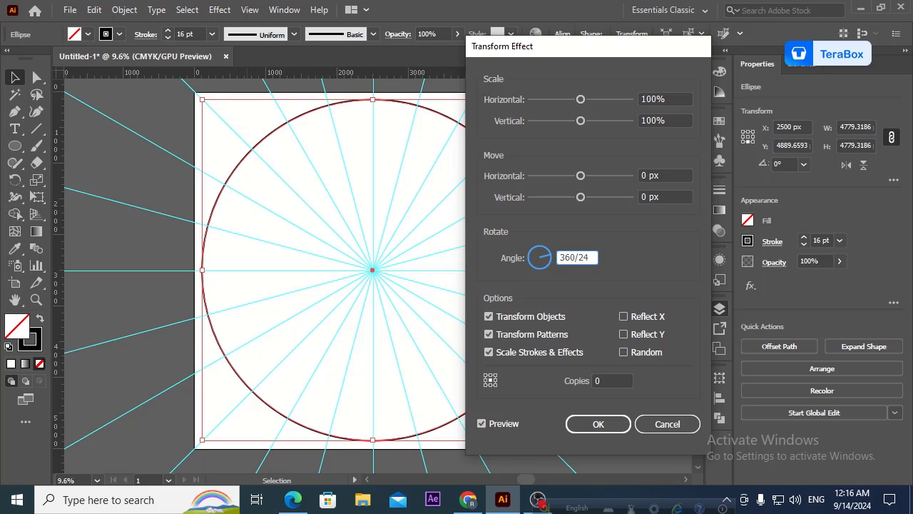
{"action": "left_click", "coordinate": [615, 378]}
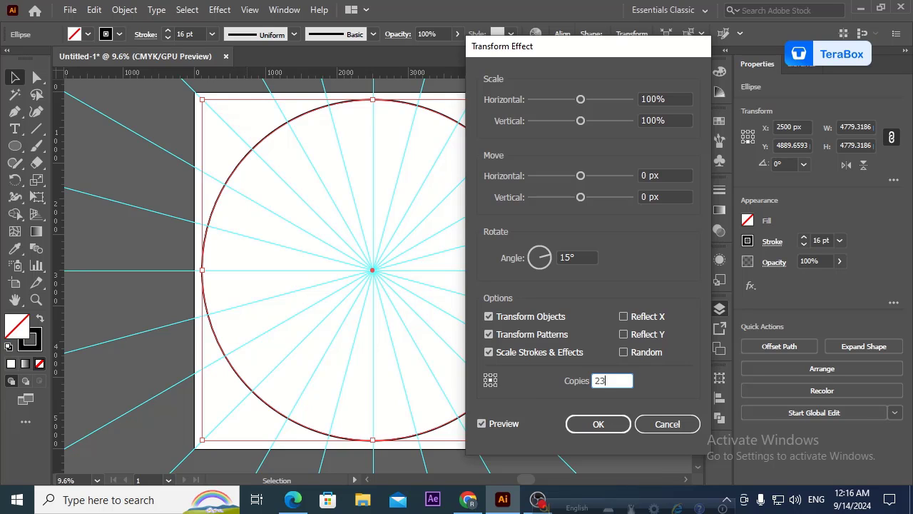
{"action": "left_click", "coordinate": [595, 426]}
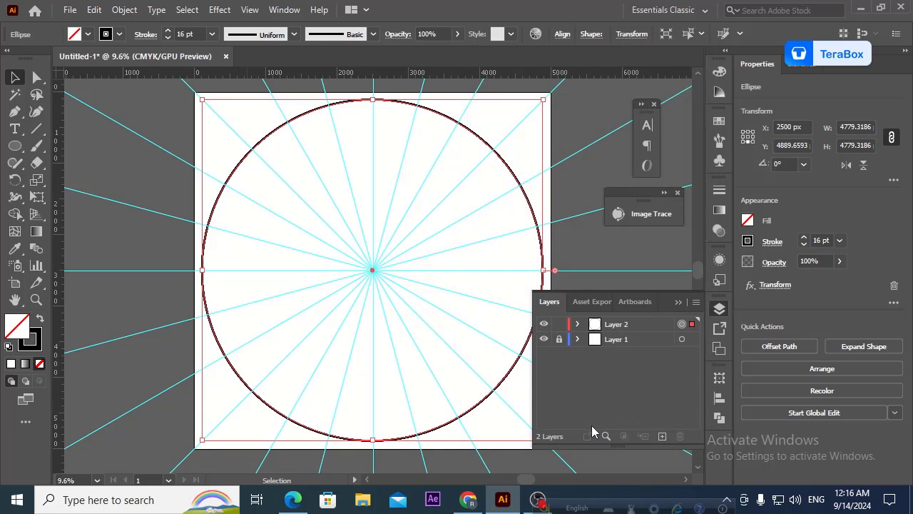
Lock the large ellipse inside Layer 2 and make Layer 2 the active layer again.
{"action": "left_click", "coordinate": [577, 324]}
{"action": "left_click", "coordinate": [635, 341]}
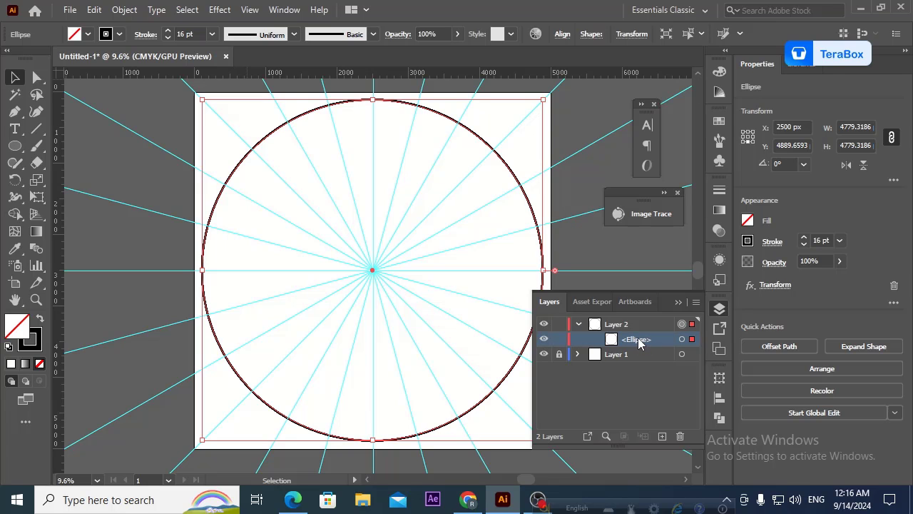
{"action": "left_click", "coordinate": [560, 339]}
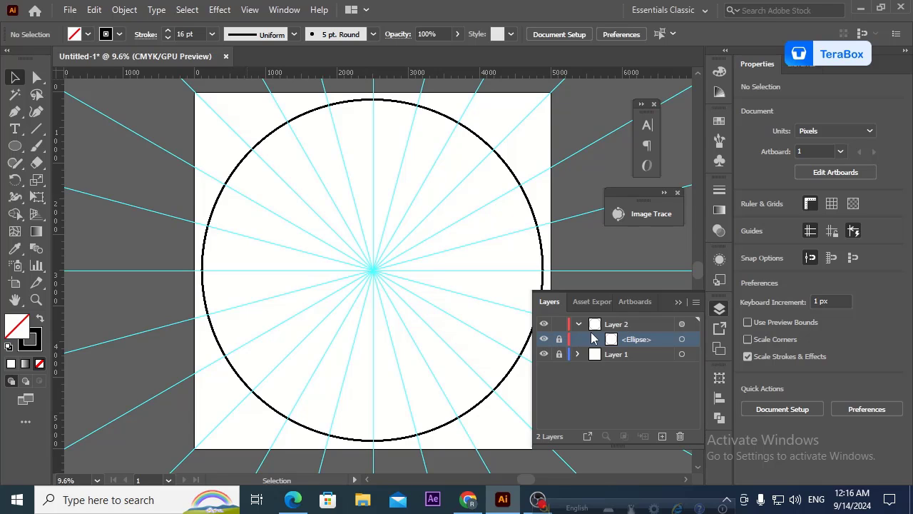
{"action": "left_click", "coordinate": [610, 327]}
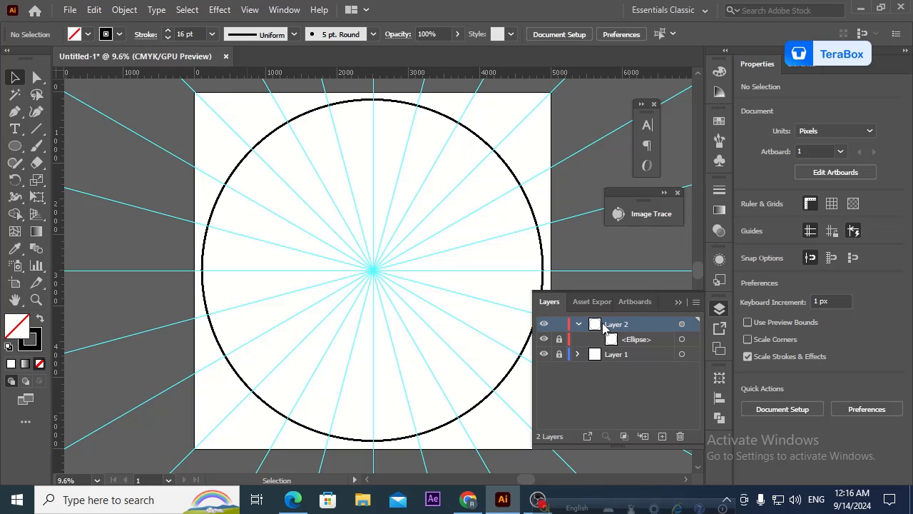
{"action": "left_click", "coordinate": [579, 325]}
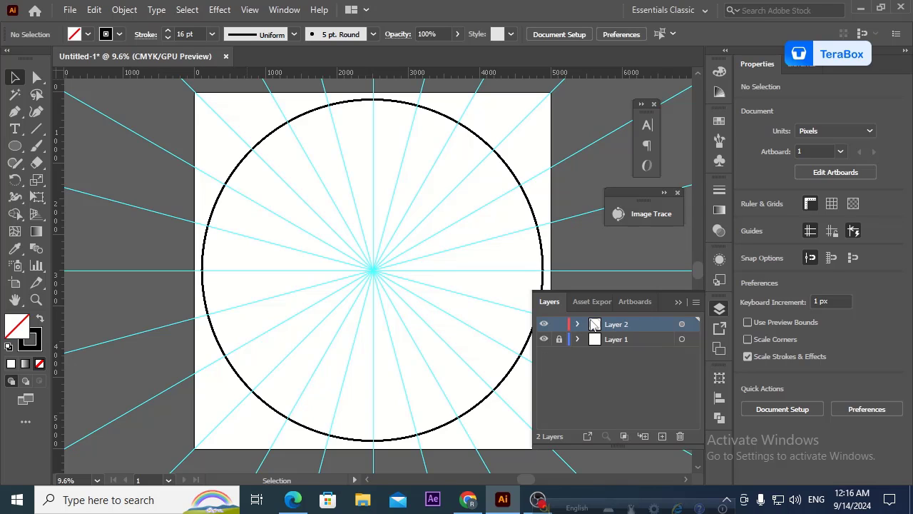
{"action": "left_click", "coordinate": [678, 303]}
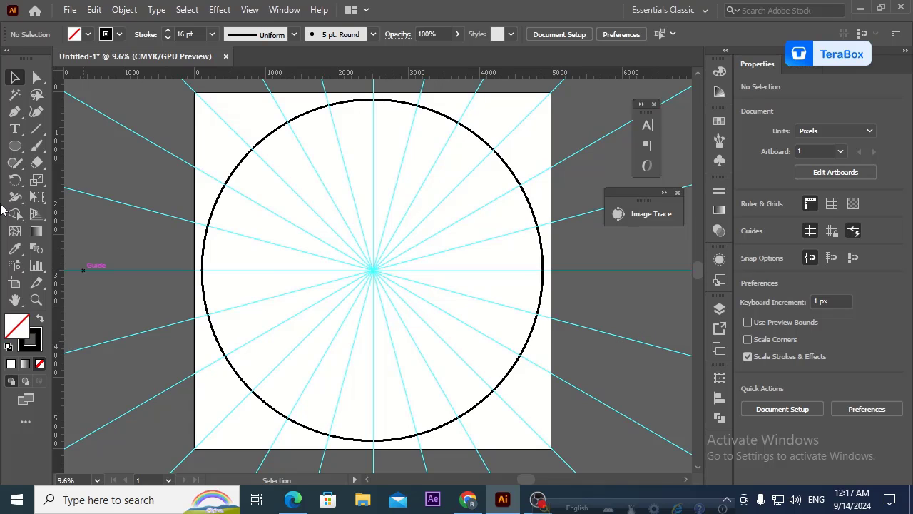
Draw a circle about 396 px wide at the guides' center and add two enlarged concentric copies about 690 px and 1130 px wide.
{"action": "left_click", "coordinate": [15, 147]}
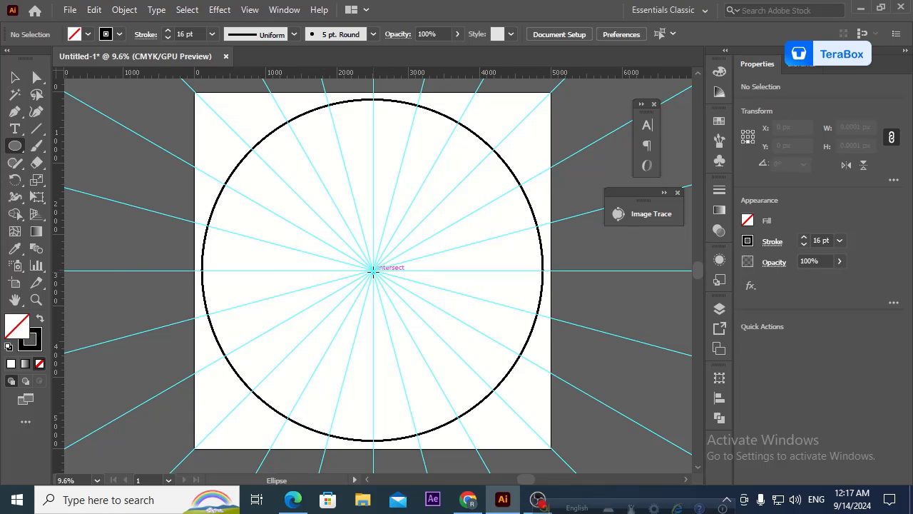
{"action": "left_click_drag", "start_coordinate": [373, 270], "coordinate": [386, 276]}
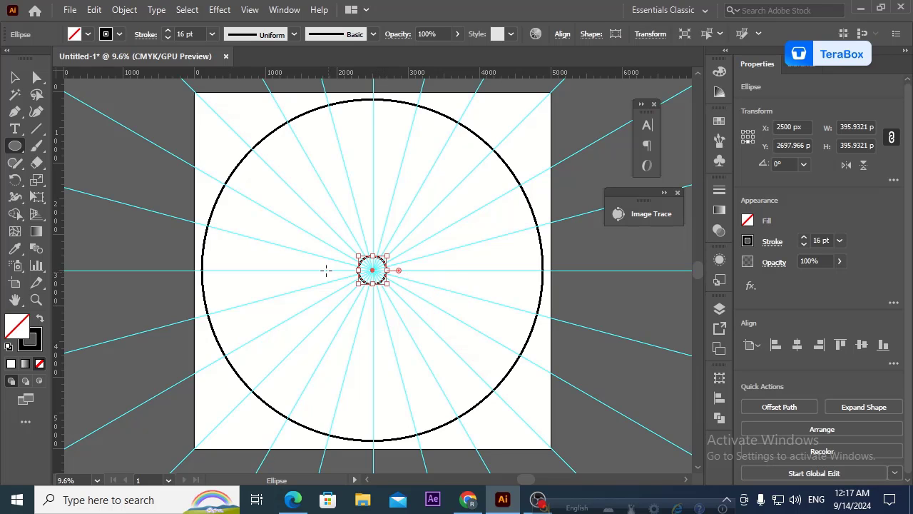
{"action": "key", "text": "ctrl"}
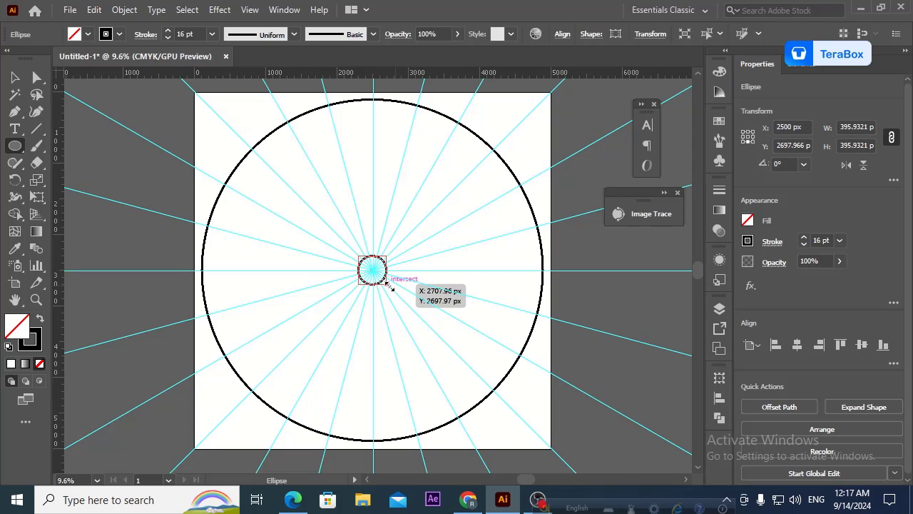
{"action": "left_click_drag", "start_coordinate": [372, 270], "coordinate": [405, 294]}
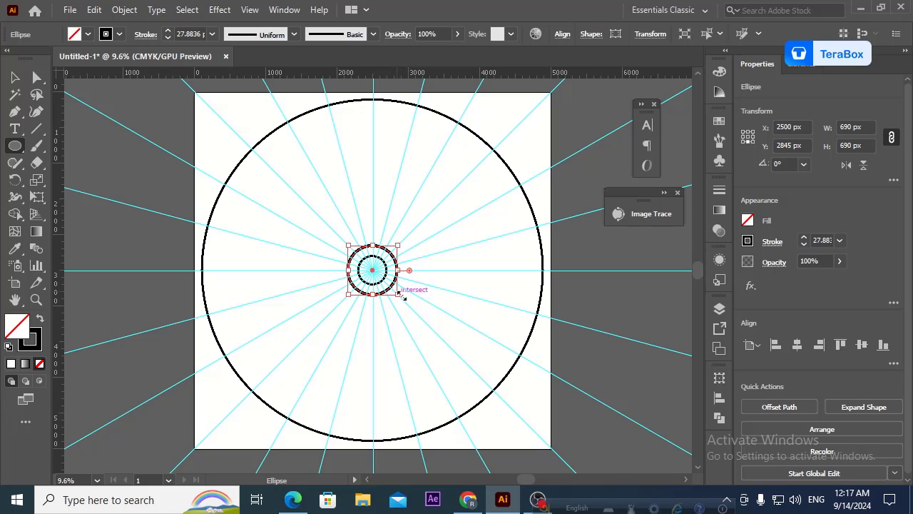
{"action": "key", "text": "ctrl"}
{"action": "left_click_drag", "start_coordinate": [402, 297], "coordinate": [422, 310]}
{"action": "key", "text": "ctrl"}
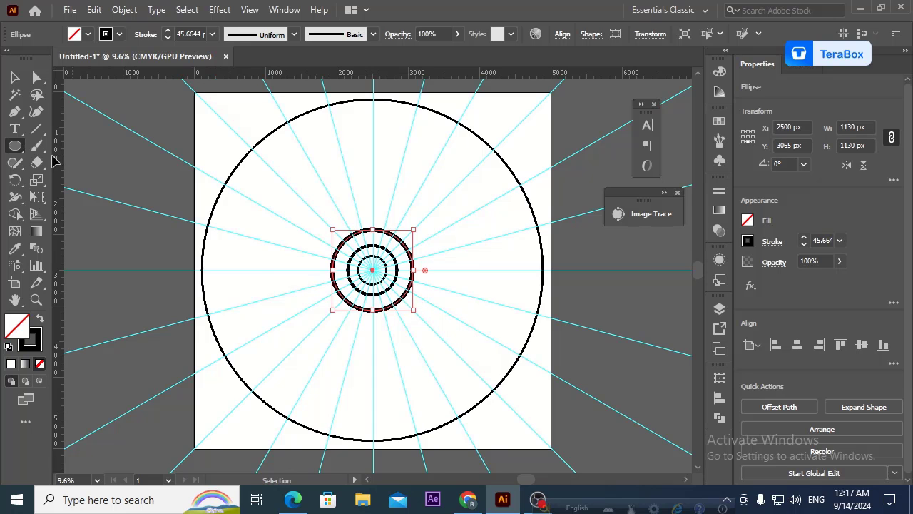
Draw a straight spoke with the Pen tool along the vertical guide, from the middle circle up to the 1130 px circle.
{"action": "left_click", "coordinate": [14, 111]}
{"action": "scroll", "coordinate": [371, 250], "scroll_direction": "up", "scroll_amount": 2}
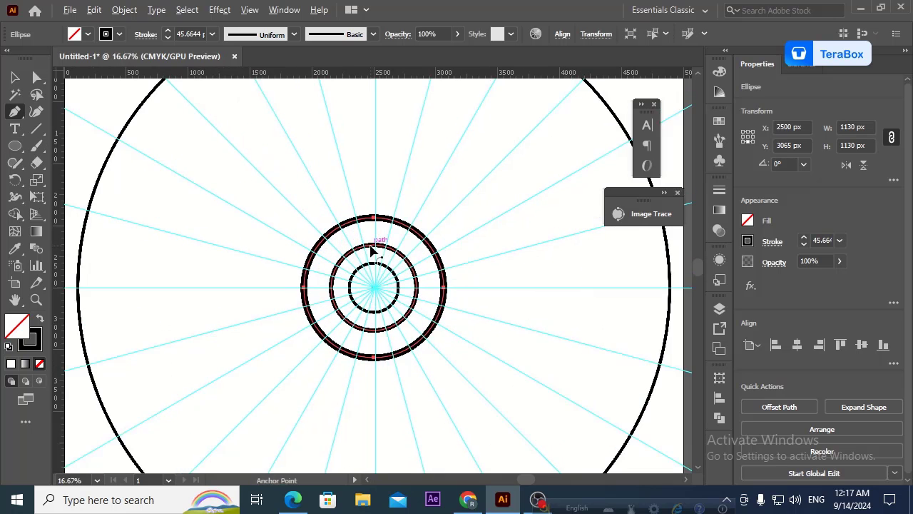
{"action": "scroll", "coordinate": [371, 250], "scroll_direction": "up", "scroll_amount": 3}
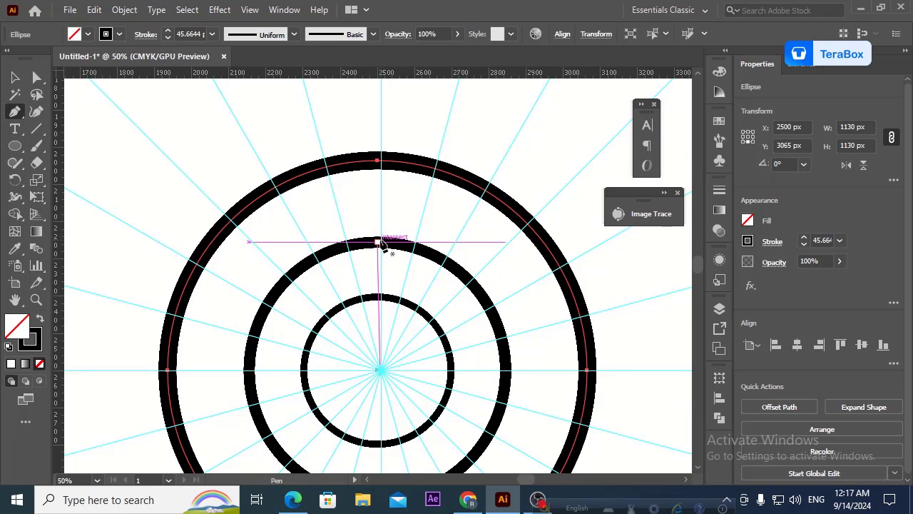
{"action": "left_click_drag", "start_coordinate": [383, 241], "coordinate": [382, 167]}
{"action": "left_click", "coordinate": [380, 164]}
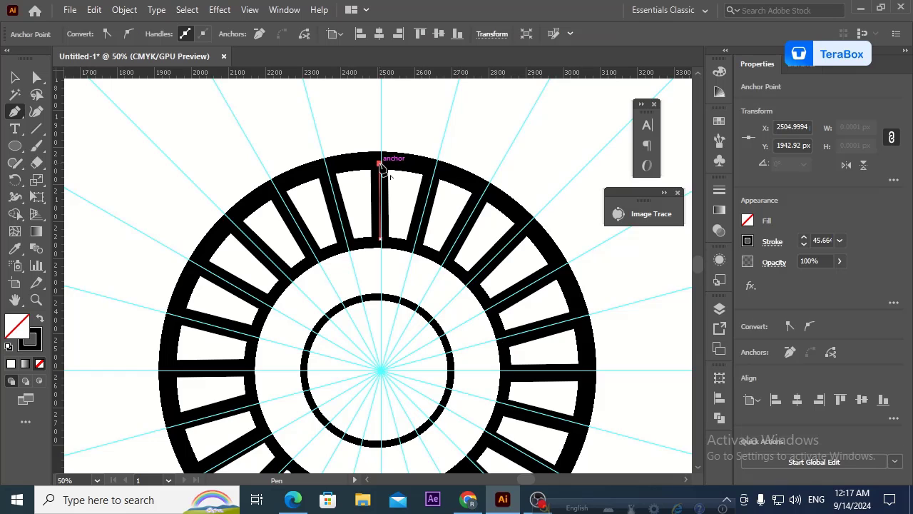
{"action": "scroll", "coordinate": [389, 249], "scroll_direction": "down", "scroll_amount": 1}
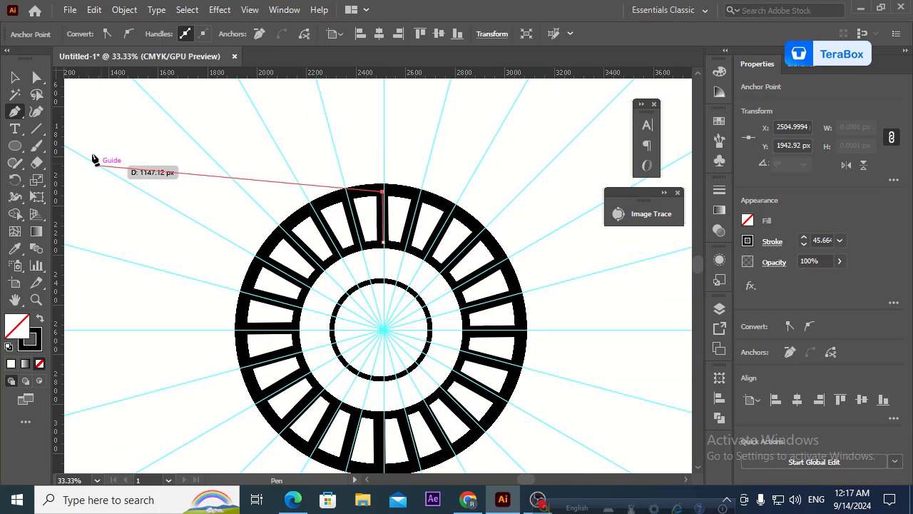
{"action": "left_click", "coordinate": [15, 78]}
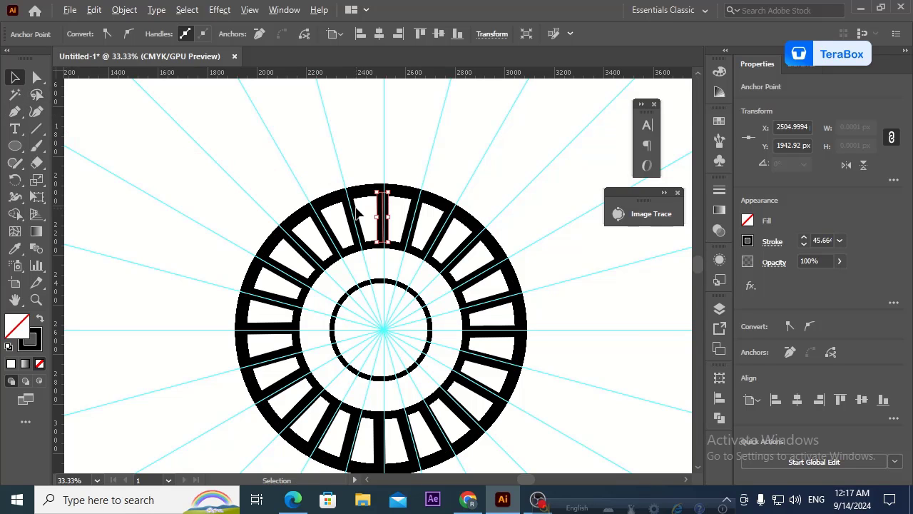
{"action": "scroll", "coordinate": [357, 190], "scroll_direction": "up", "scroll_amount": 3}
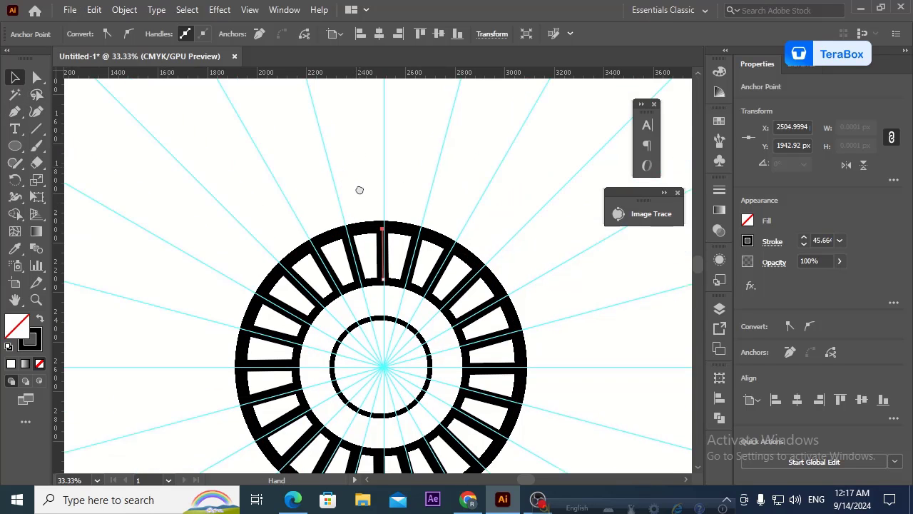
{"action": "left_click_drag", "start_coordinate": [358, 189], "coordinate": [342, 183]}
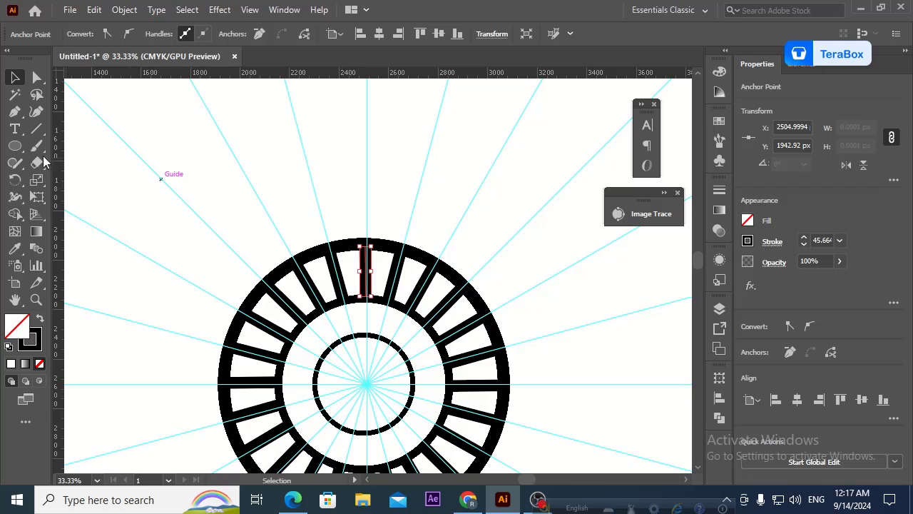
{"action": "left_click", "coordinate": [36, 111]}
{"action": "left_click", "coordinate": [365, 246]}
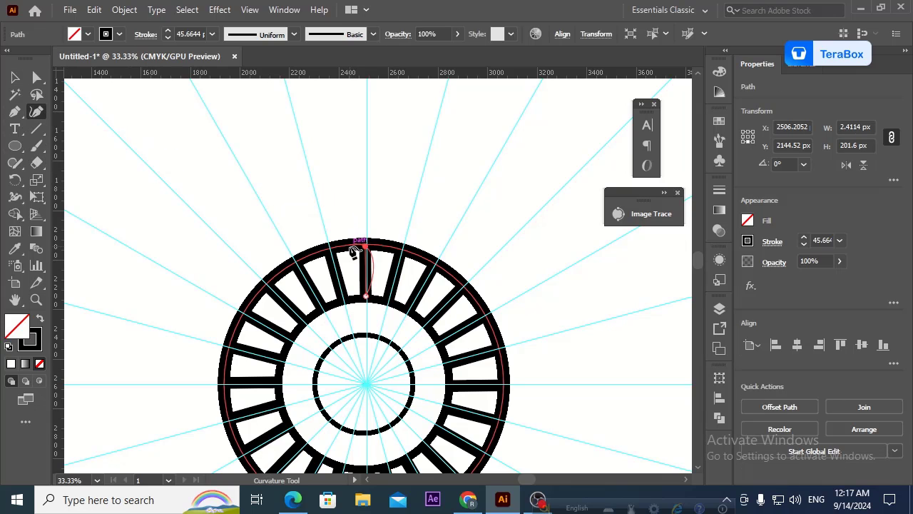
{"action": "left_click", "coordinate": [15, 77]}
{"action": "left_click", "coordinate": [286, 148]}
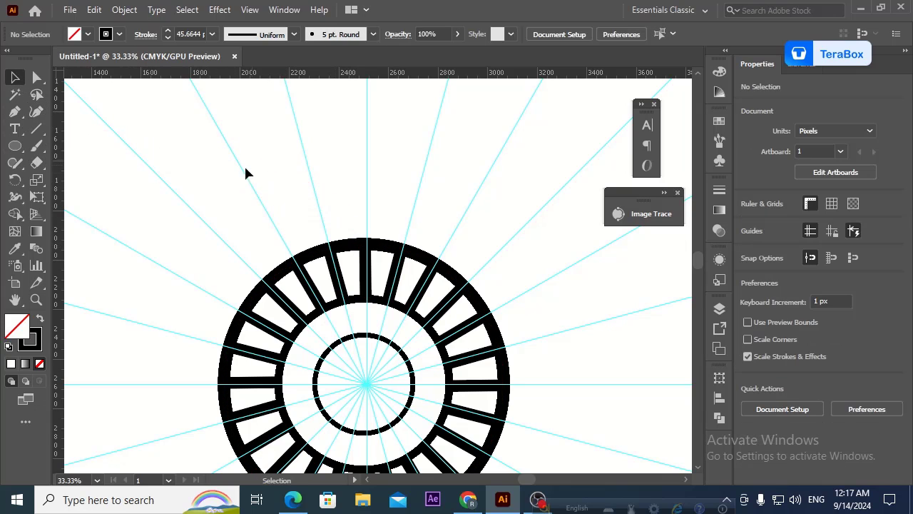
Draw a pointed petal about 210 px wide and 461 px high with the Curvature tool, standing on the 1130 px circle with its tip on the vertical guide.
{"action": "left_click", "coordinate": [37, 112]}
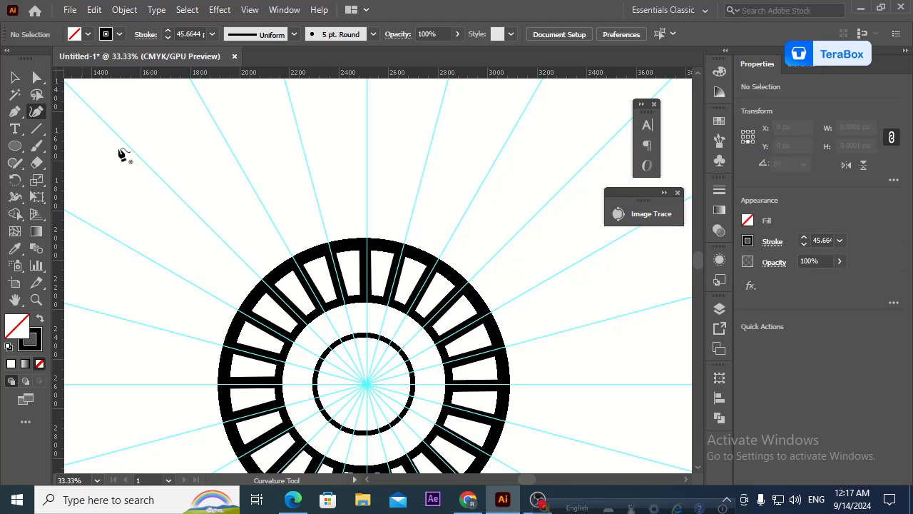
{"action": "left_click", "coordinate": [342, 240]}
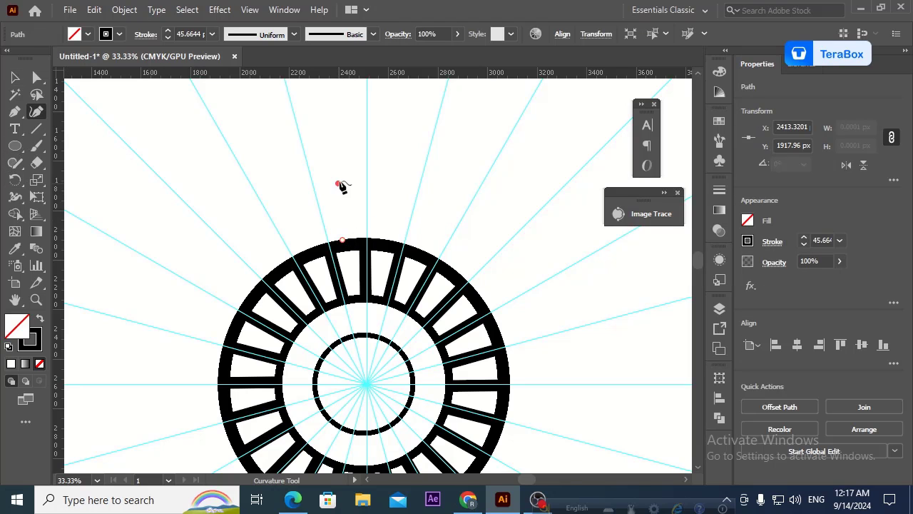
{"action": "left_click", "coordinate": [338, 184]}
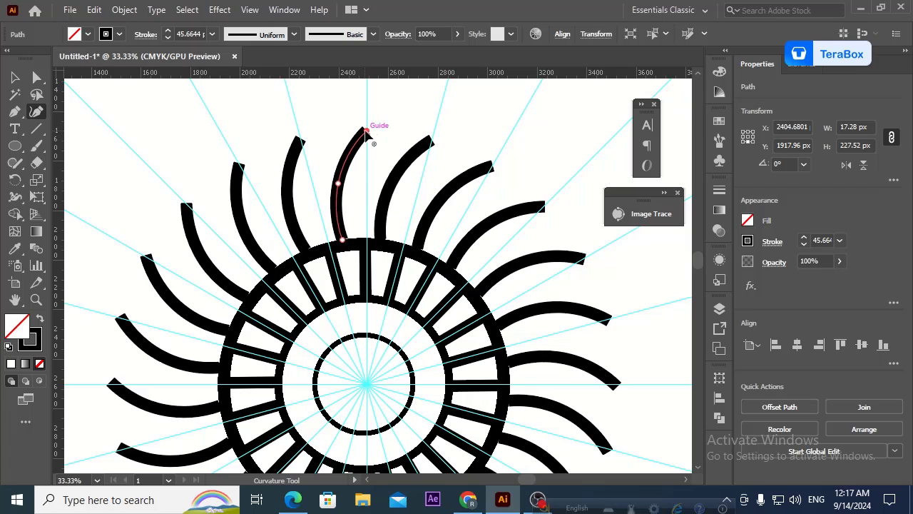
{"action": "left_click", "coordinate": [365, 130]}
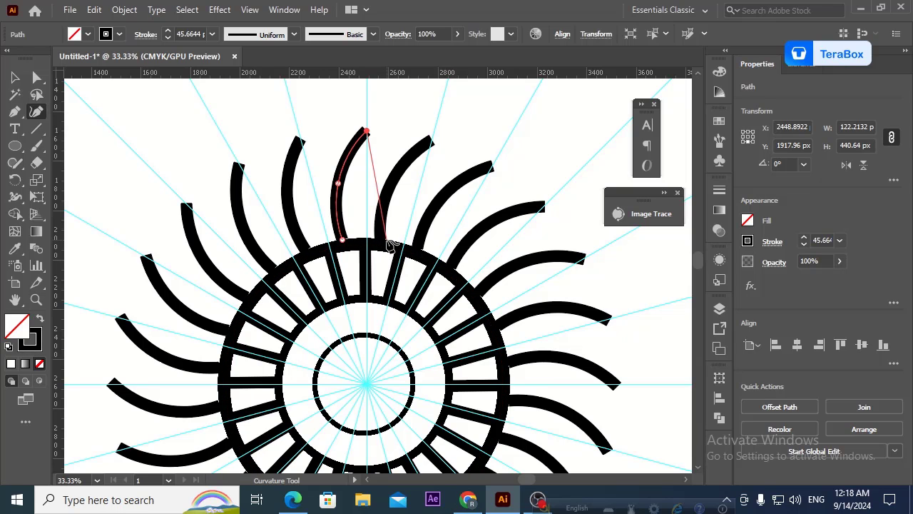
{"action": "left_click", "coordinate": [386, 185]}
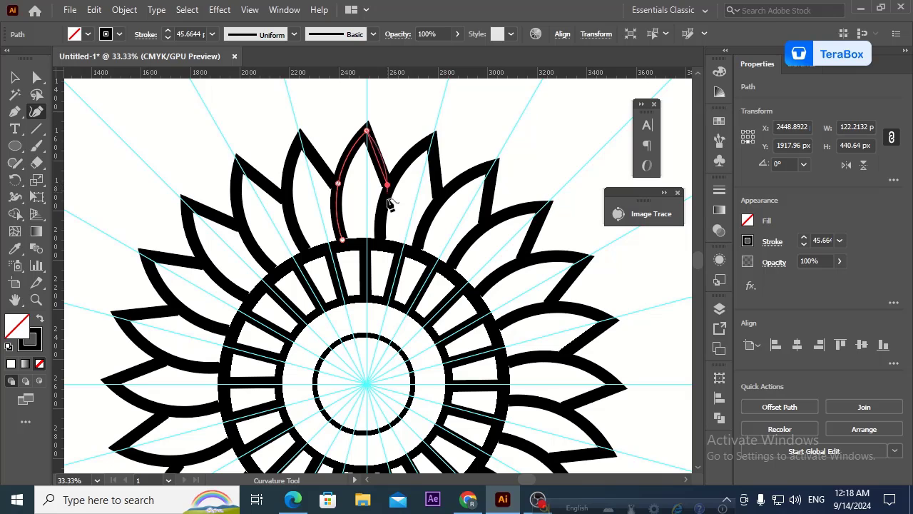
{"action": "left_click", "coordinate": [379, 243]}
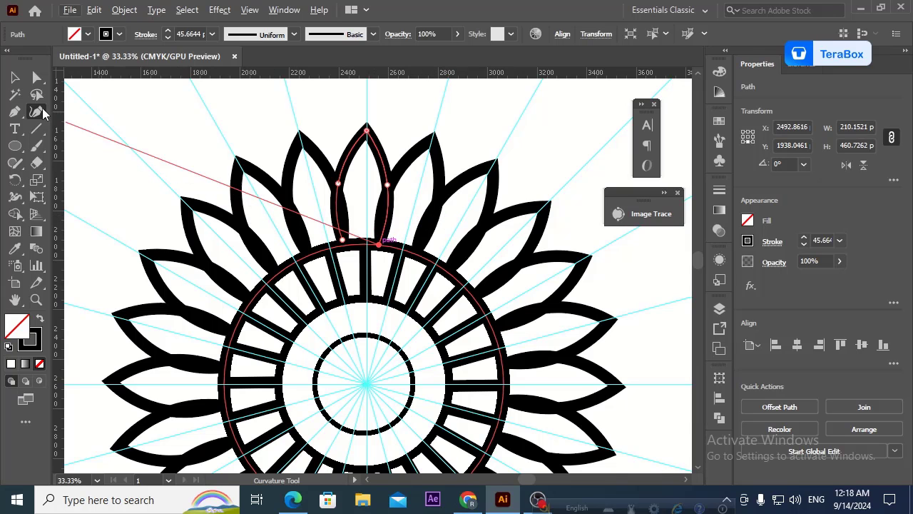
{"action": "left_click", "coordinate": [13, 77]}
{"action": "left_click", "coordinate": [135, 164]}
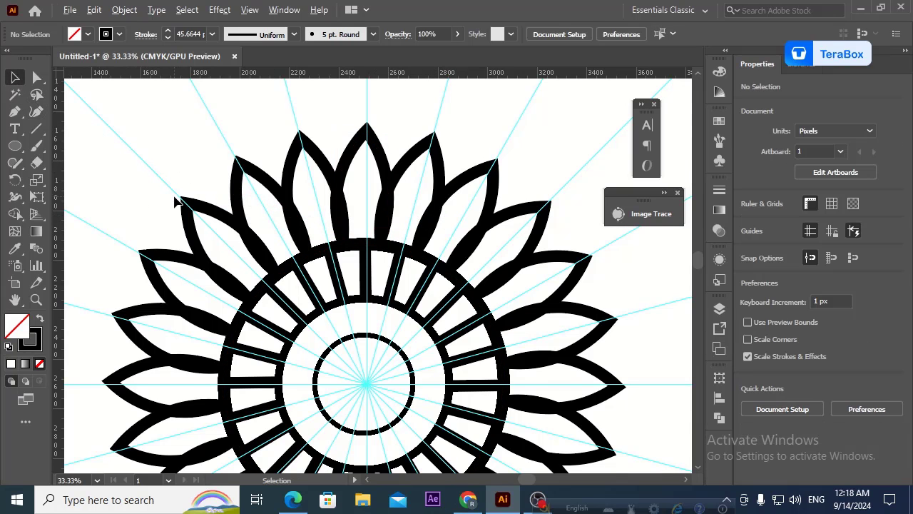
Draw a small circle about 109 px wide in the gap between two neighboring petal tips, and deselect it.
{"action": "scroll", "coordinate": [176, 197], "scroll_direction": "down", "scroll_amount": 3}
{"action": "left_click_drag", "start_coordinate": [238, 159], "coordinate": [263, 241]}
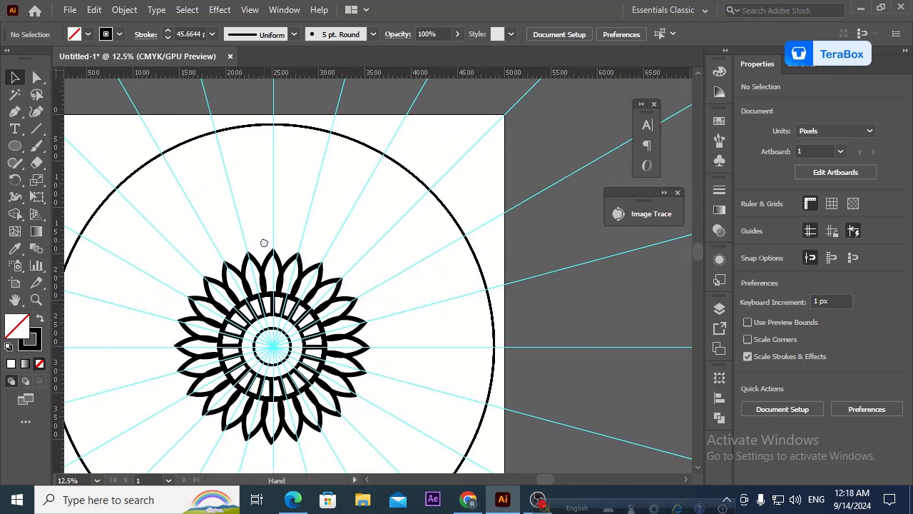
{"action": "scroll", "coordinate": [261, 250], "scroll_direction": "up", "scroll_amount": 1}
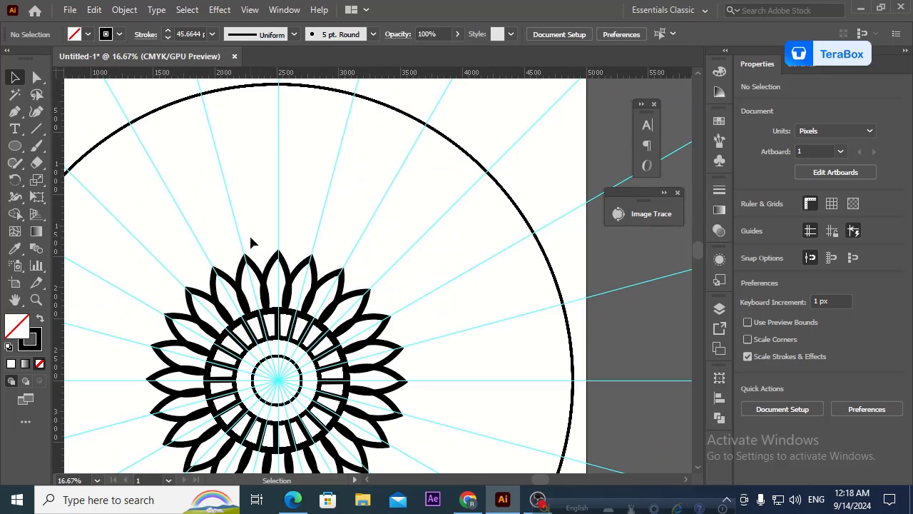
{"action": "left_click", "coordinate": [20, 151]}
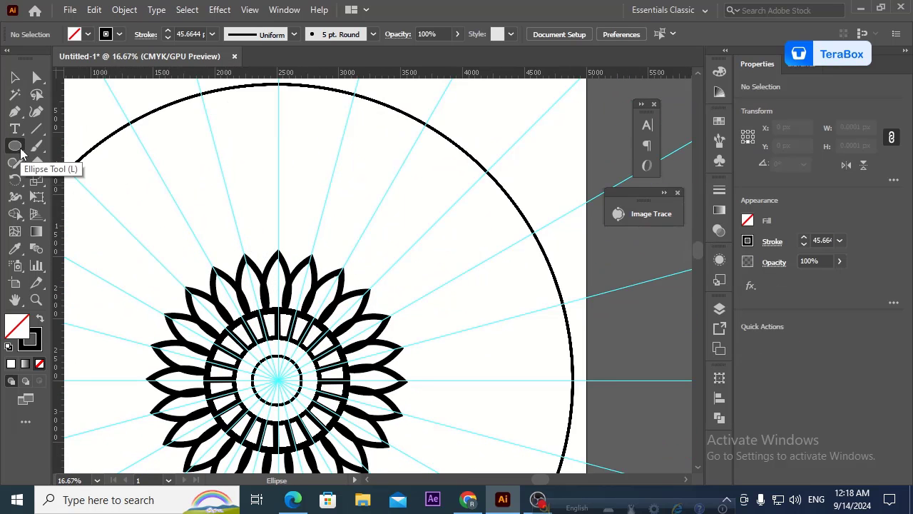
{"action": "left_click", "coordinate": [18, 149]}
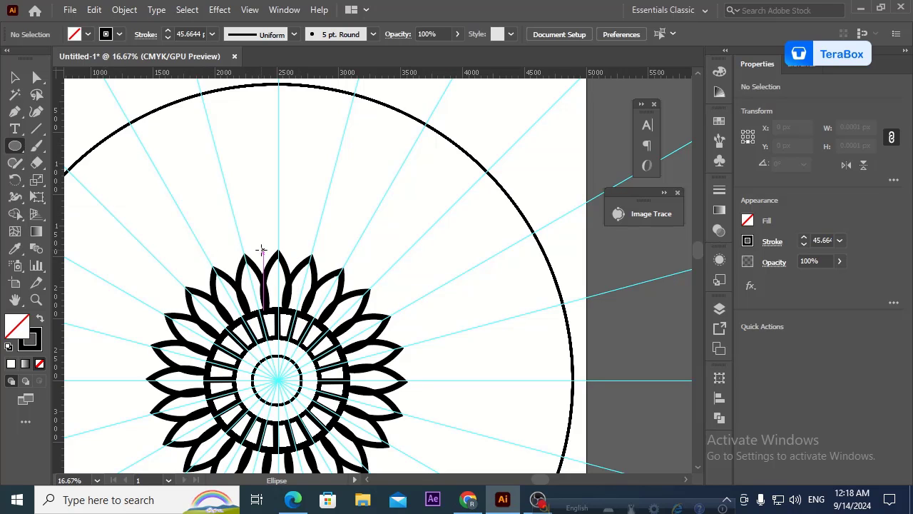
{"action": "left_click_drag", "start_coordinate": [263, 250], "coordinate": [265, 254]}
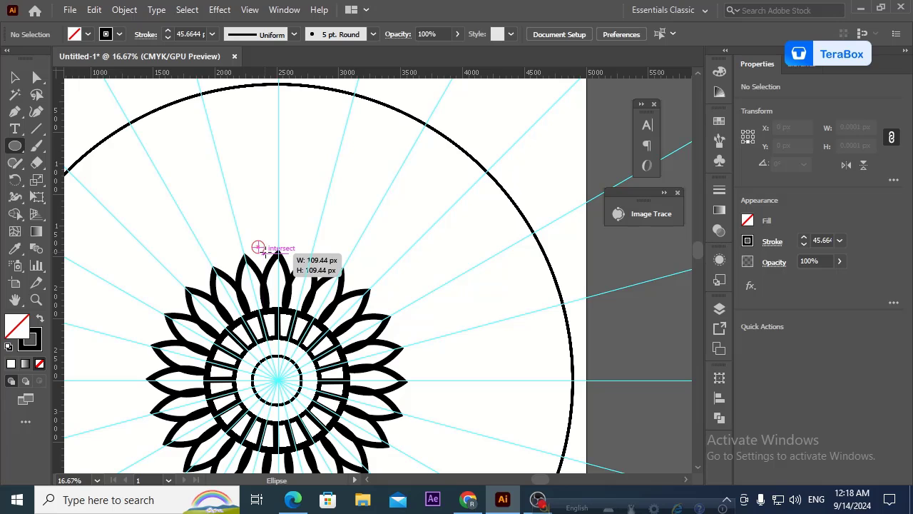
{"action": "left_click_drag", "start_coordinate": [266, 253], "coordinate": [265, 253]}
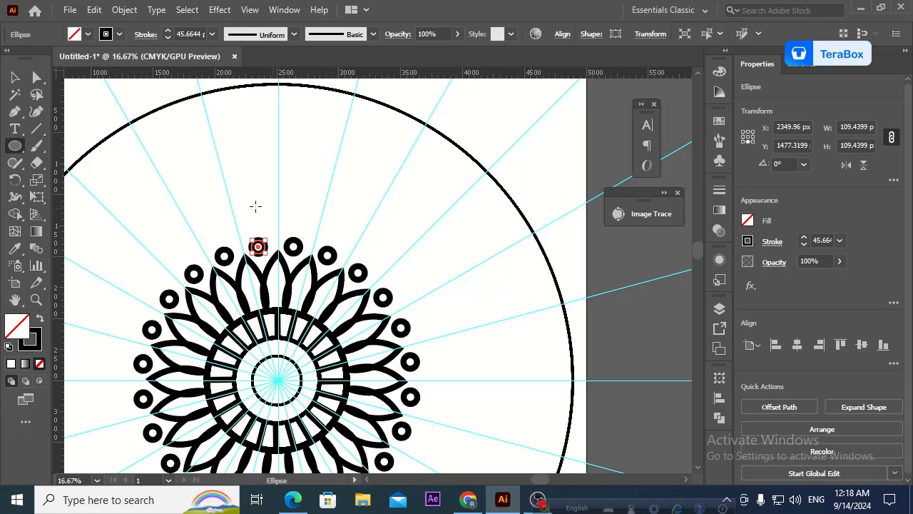
{"action": "left_click", "coordinate": [12, 80]}
{"action": "left_click", "coordinate": [238, 199]}
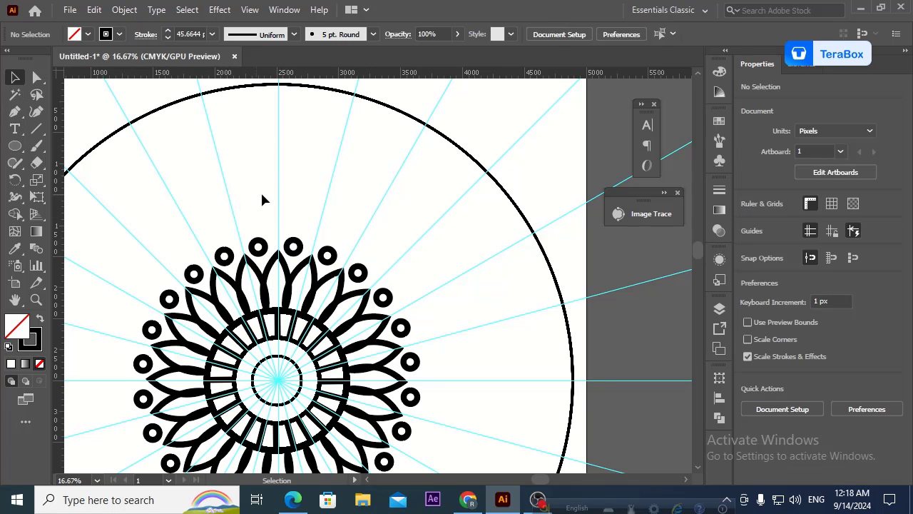
Copy the 1130 px circle in place and enlarge the copy from its center to about 2488 px, enclosing the petals and small circles.
{"action": "scroll", "coordinate": [286, 186], "scroll_direction": "down", "scroll_amount": 3}
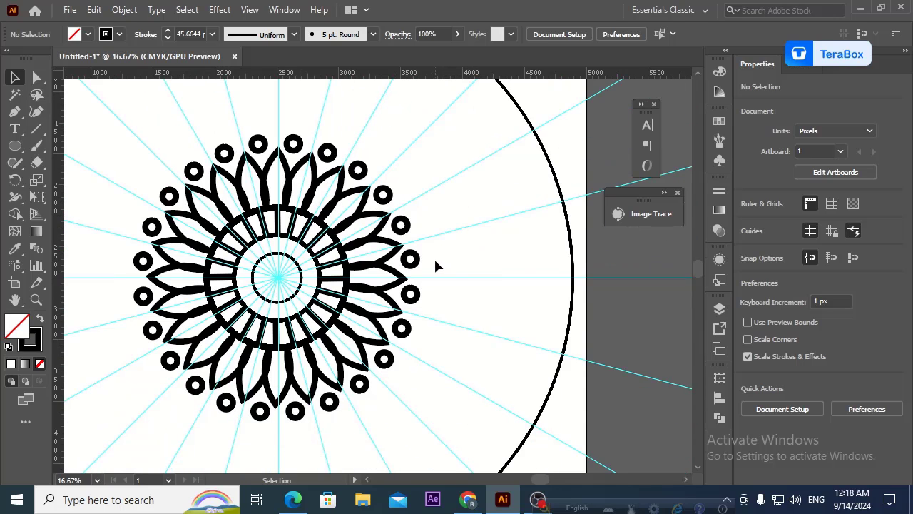
{"action": "scroll", "coordinate": [435, 263], "scroll_direction": "up", "scroll_amount": 2}
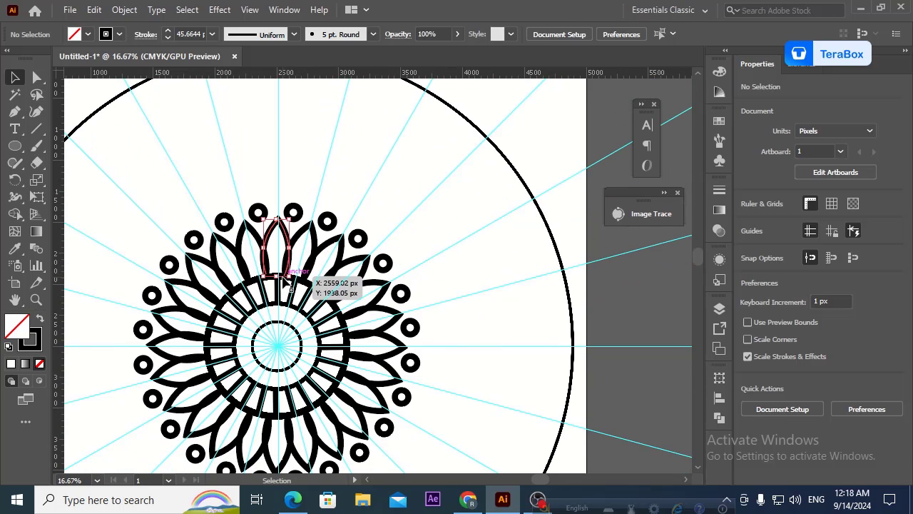
{"action": "left_click", "coordinate": [313, 293]}
{"action": "key", "text": "a"}
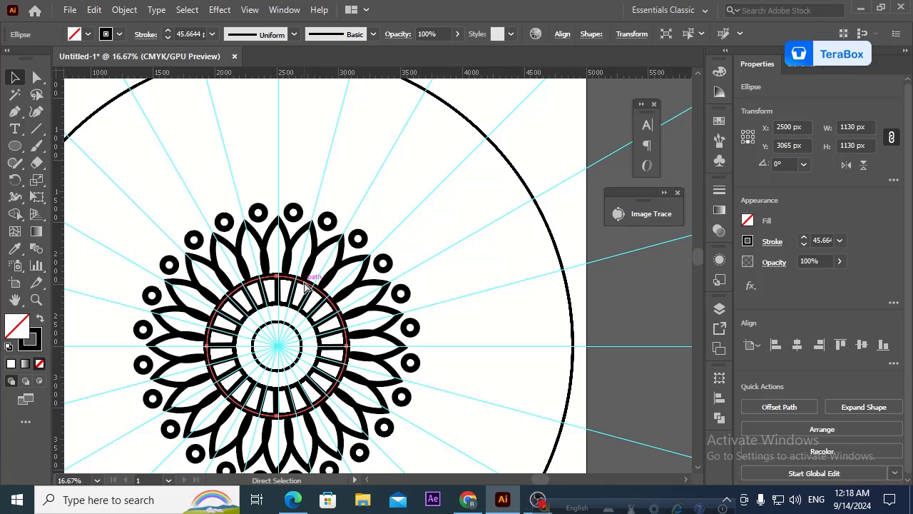
{"action": "key", "text": "ctrl"}
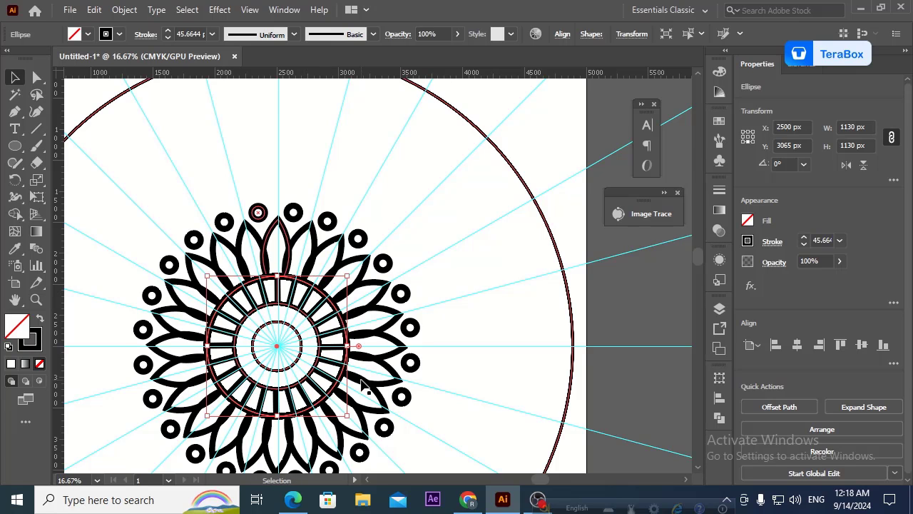
{"action": "mouse_move", "coordinate": [350, 420]}
{"action": "left_mouse_down"}
{"action": "mouse_move", "coordinate": [482, 436]}
{"action": "mouse_move", "coordinate": [382, 460]}
{"action": "mouse_move", "coordinate": [556, 481]}
{"action": "mouse_move", "coordinate": [485, 424]}
{"action": "mouse_move", "coordinate": [521, 454]}
{"action": "left_mouse_up"}
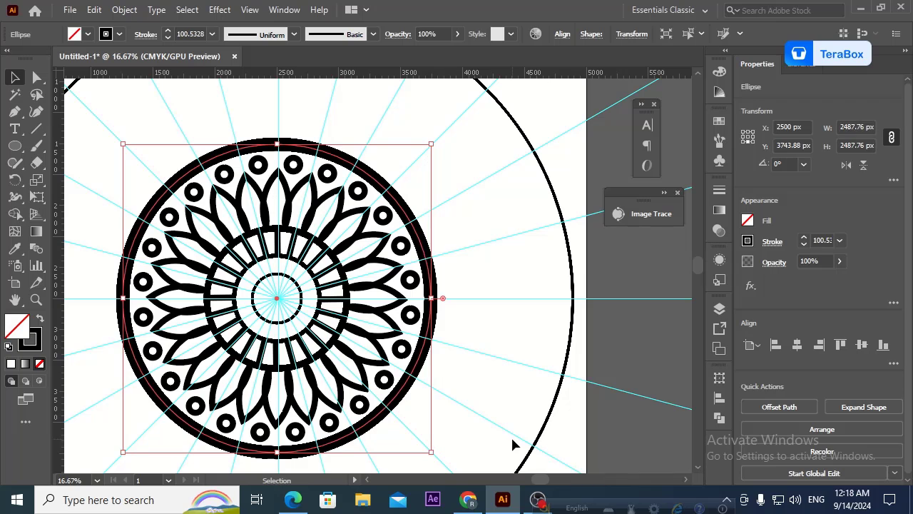
{"action": "left_click_drag", "start_coordinate": [477, 355], "coordinate": [516, 323]}
{"action": "scroll", "coordinate": [516, 323], "scroll_direction": "down", "scroll_amount": 1}
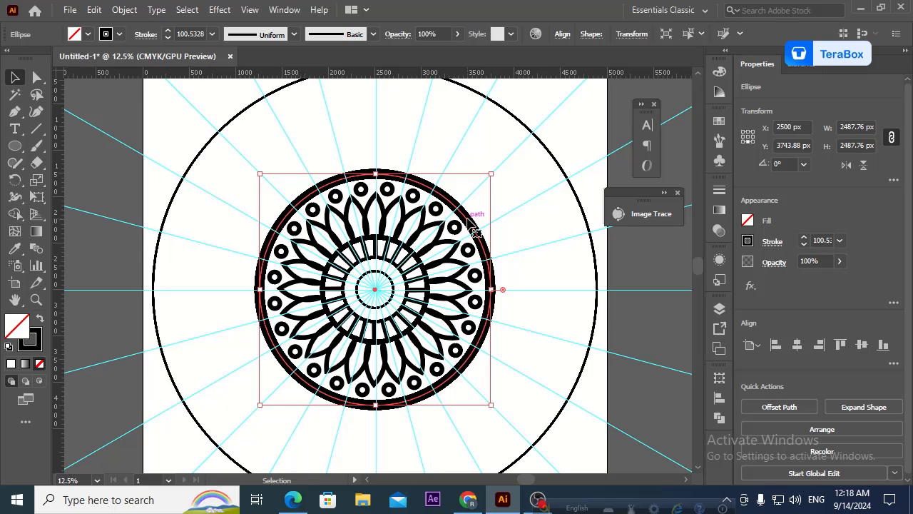
{"action": "left_click", "coordinate": [354, 143]}
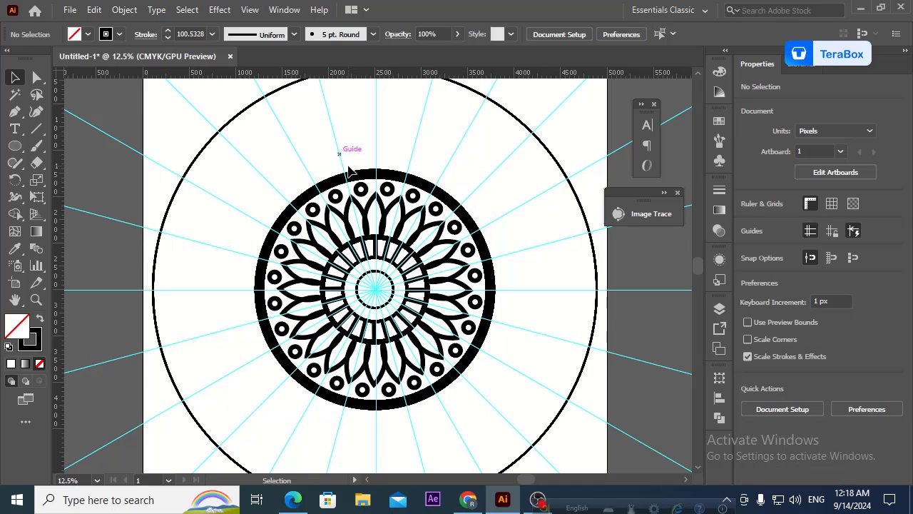
Draw an open pointed petal about 432 px wide and 589 px high with the Curvature tool, from the 2488 px circle over a guide to the neighboring petal.
{"action": "left_click", "coordinate": [35, 112]}
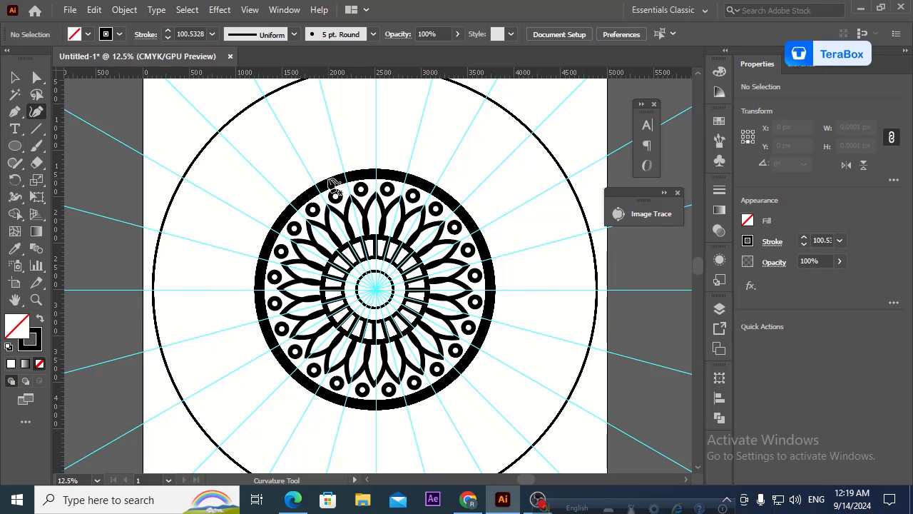
{"action": "left_click", "coordinate": [328, 177]}
{"action": "left_click", "coordinate": [316, 157]}
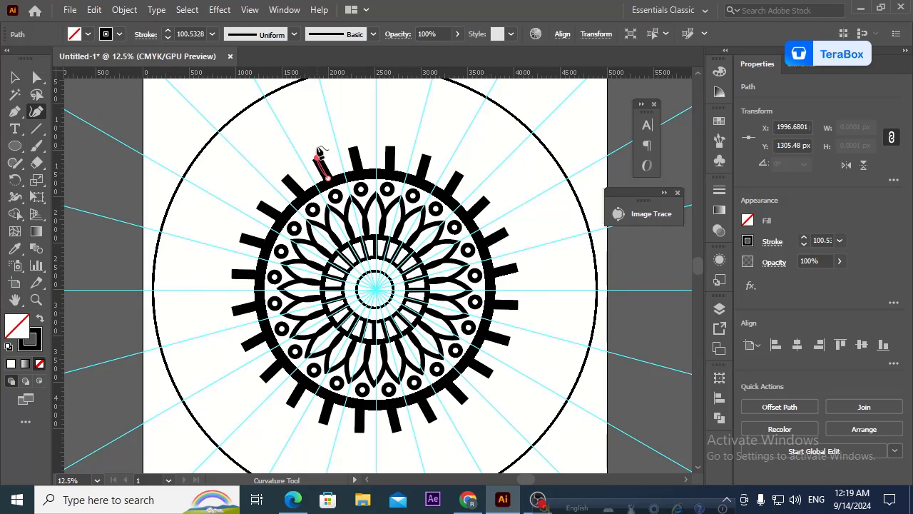
{"action": "left_click", "coordinate": [322, 136]}
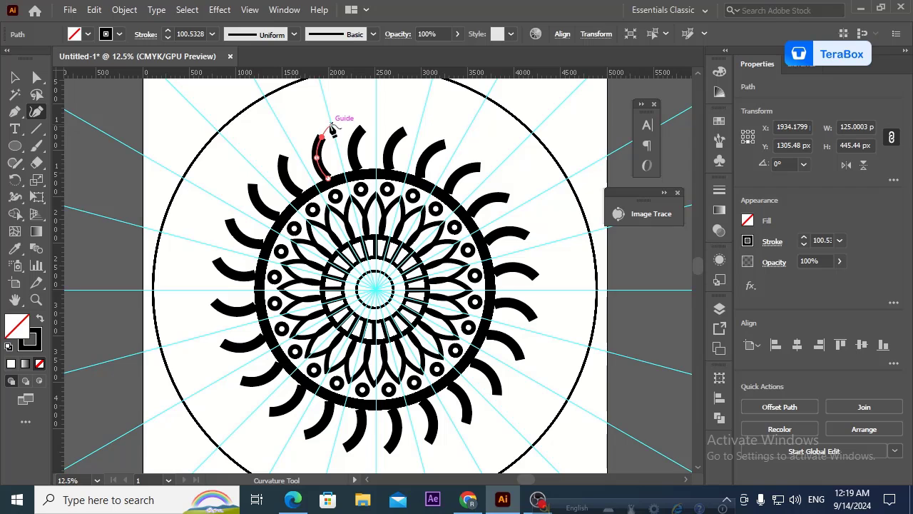
{"action": "left_click", "coordinate": [332, 124]}
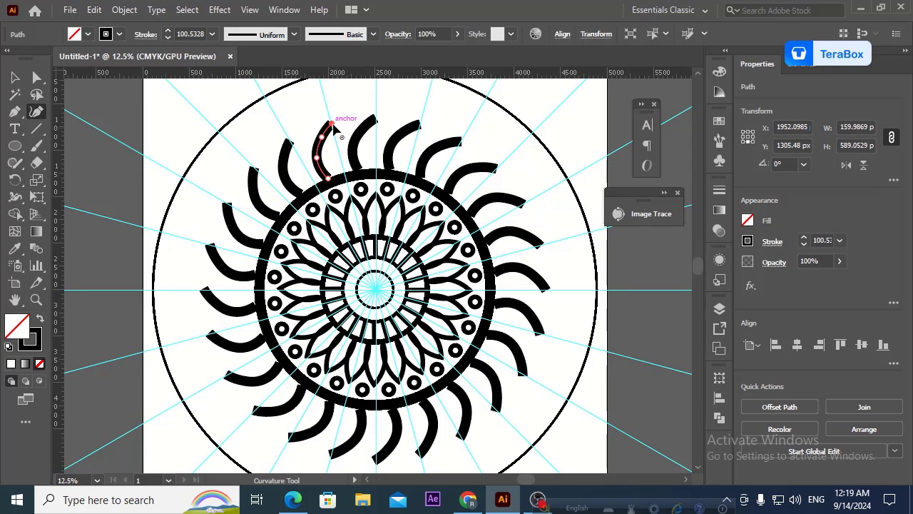
{"action": "left_click", "coordinate": [342, 127]}
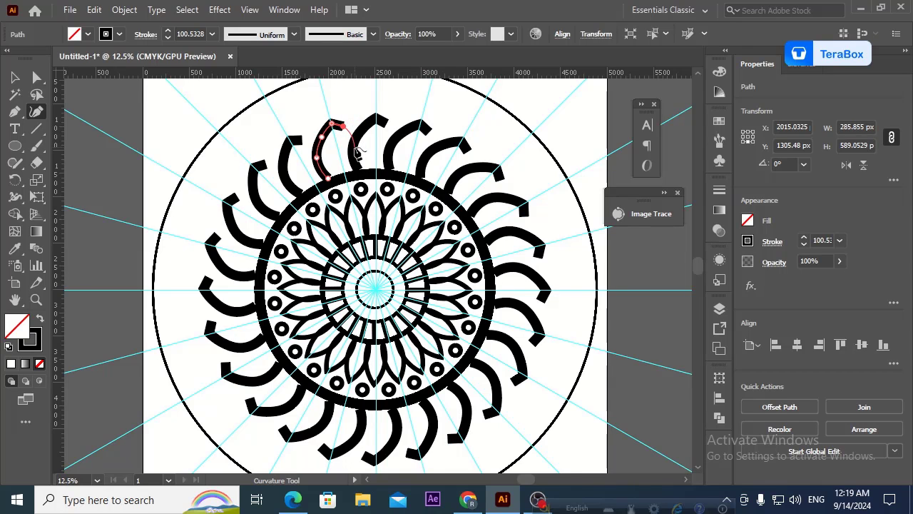
{"action": "left_click", "coordinate": [357, 132]}
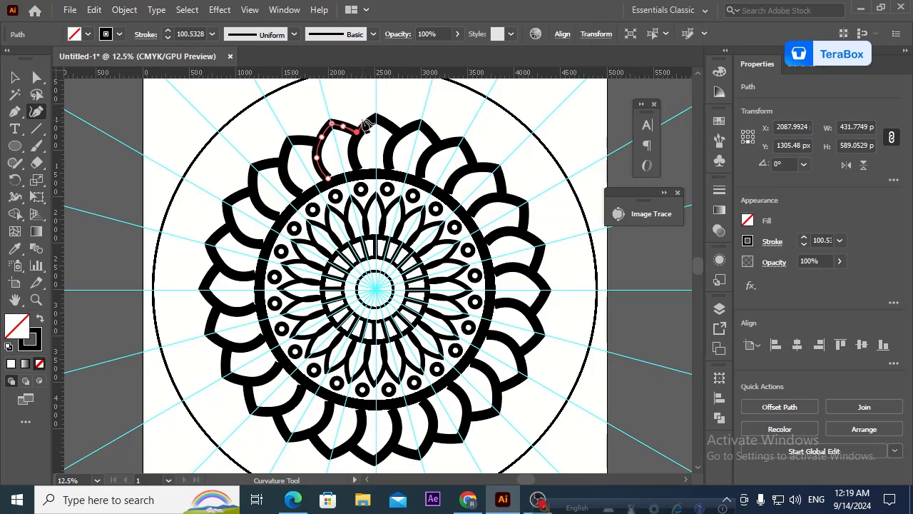
{"action": "key", "text": "Escape"}
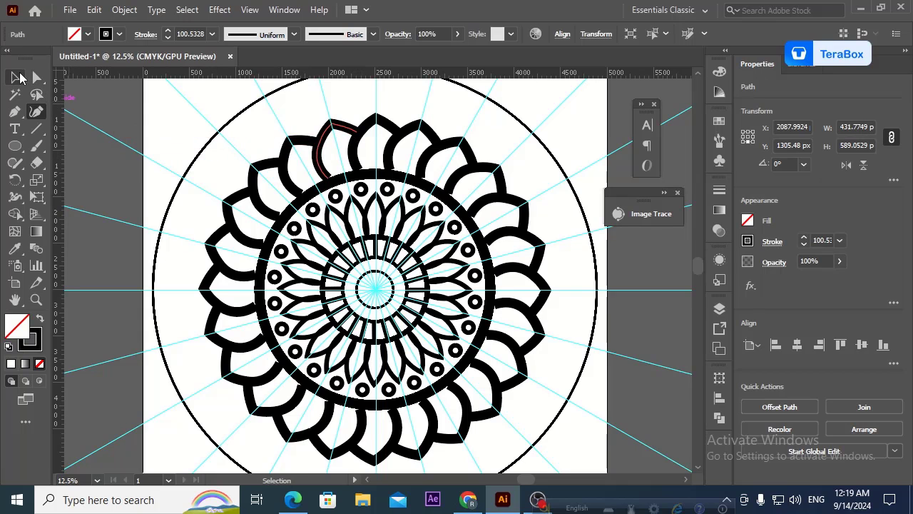
{"action": "key", "text": "v"}
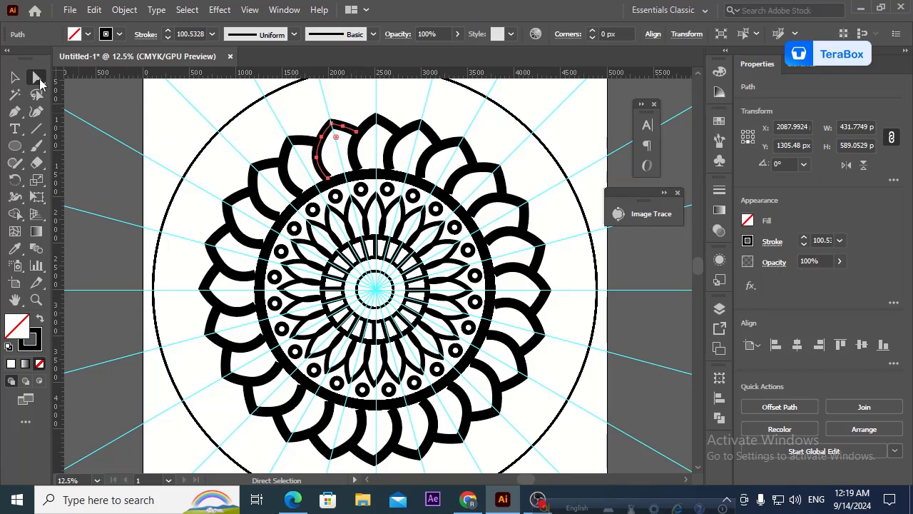
Move the large petal's starting anchor slightly inward onto the thick 2488 px circle, and deselect the petal.
{"action": "left_click", "coordinate": [37, 77]}
{"action": "scroll", "coordinate": [312, 207], "scroll_direction": "up", "scroll_amount": 1}
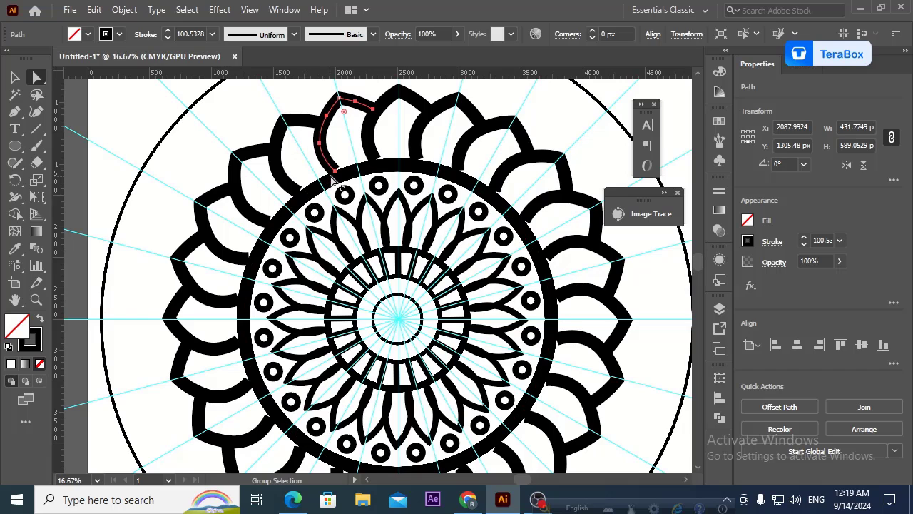
{"action": "left_click_drag", "start_coordinate": [335, 171], "coordinate": [337, 175]}
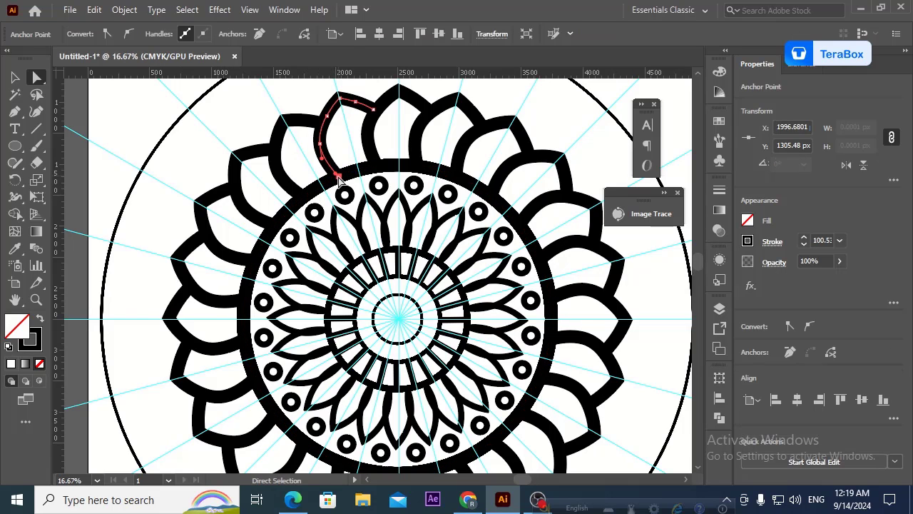
{"action": "left_click", "coordinate": [16, 77]}
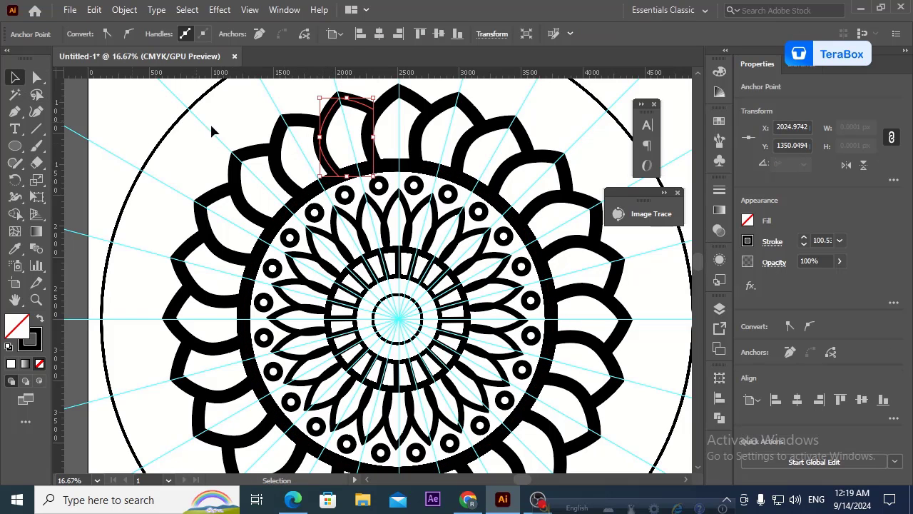
{"action": "scroll", "coordinate": [484, 202], "scroll_direction": "down", "scroll_amount": 1}
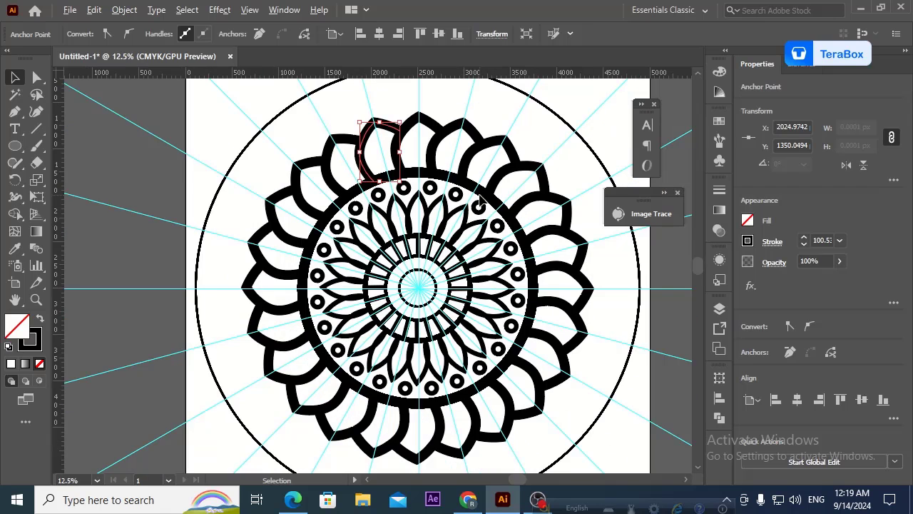
{"action": "left_click", "coordinate": [662, 269]}
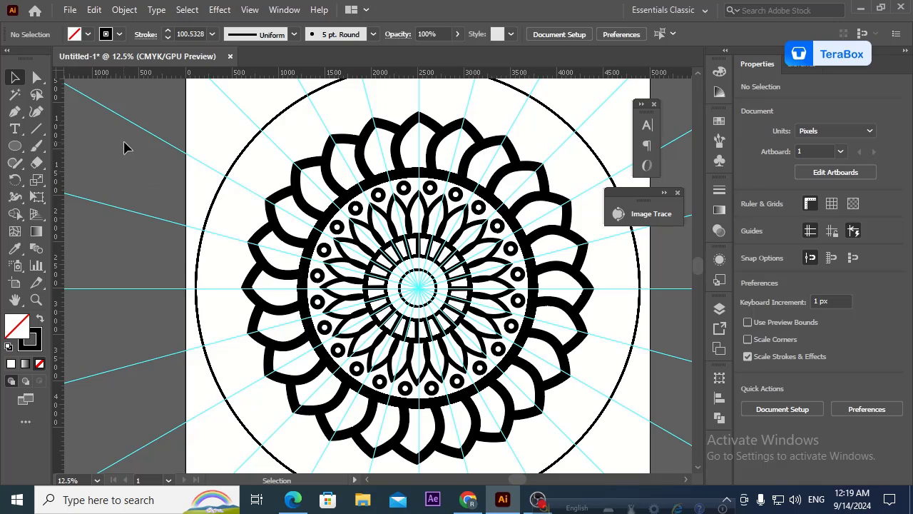
{"action": "left_click", "coordinate": [15, 146]}
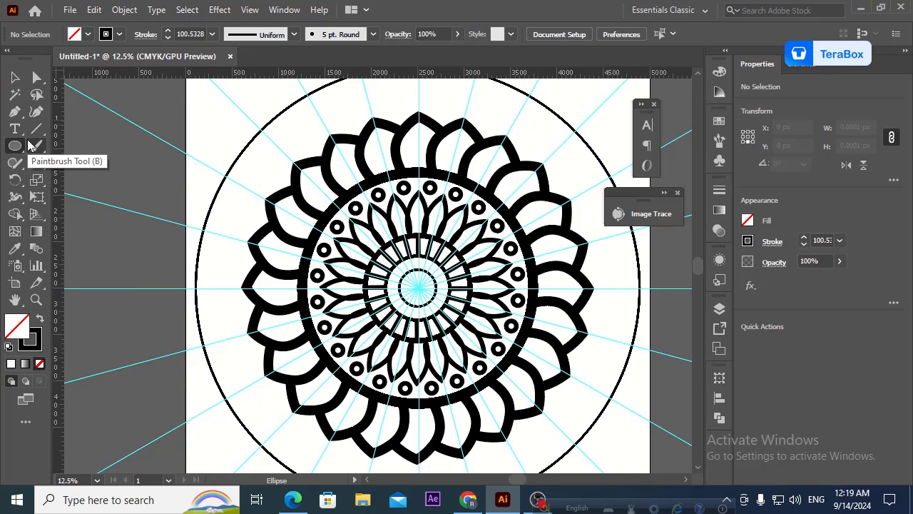
{"action": "left_click", "coordinate": [37, 129]}
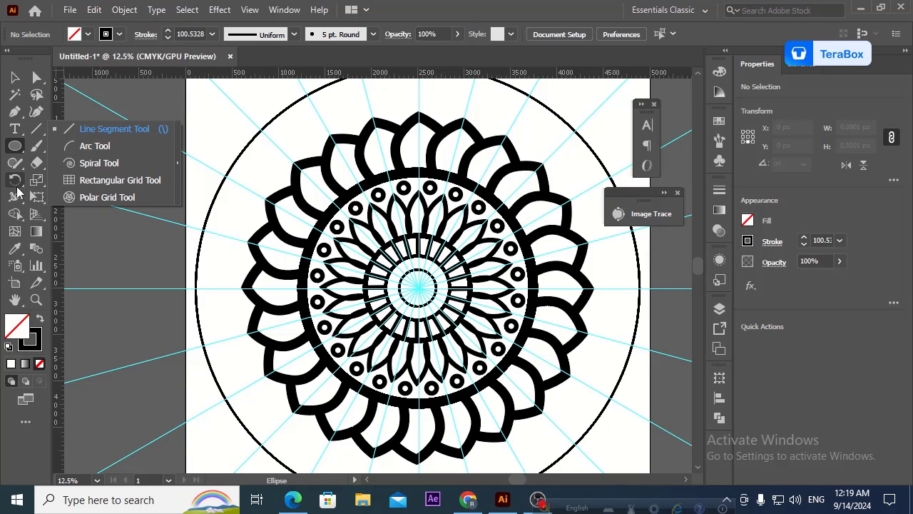
{"action": "left_click", "coordinate": [12, 152]}
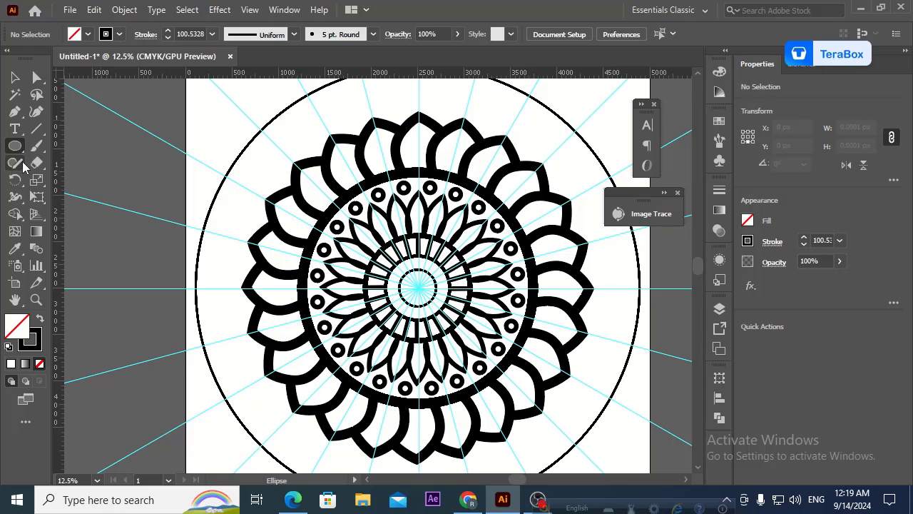
Try freehand curls with the Paintbrush just outside the gaps between the large petals, undoing each trial stroke.
{"action": "left_click", "coordinate": [36, 150]}
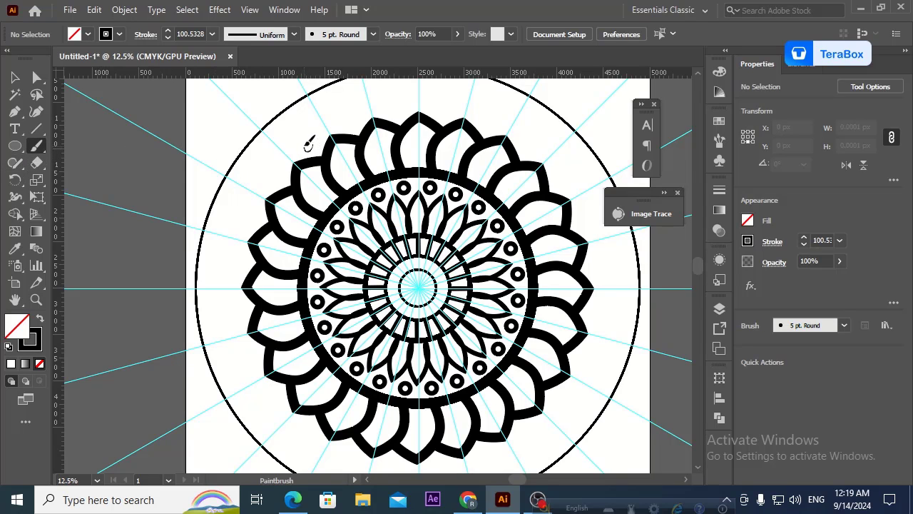
{"action": "left_click_drag", "start_coordinate": [308, 144], "coordinate": [311, 148]}
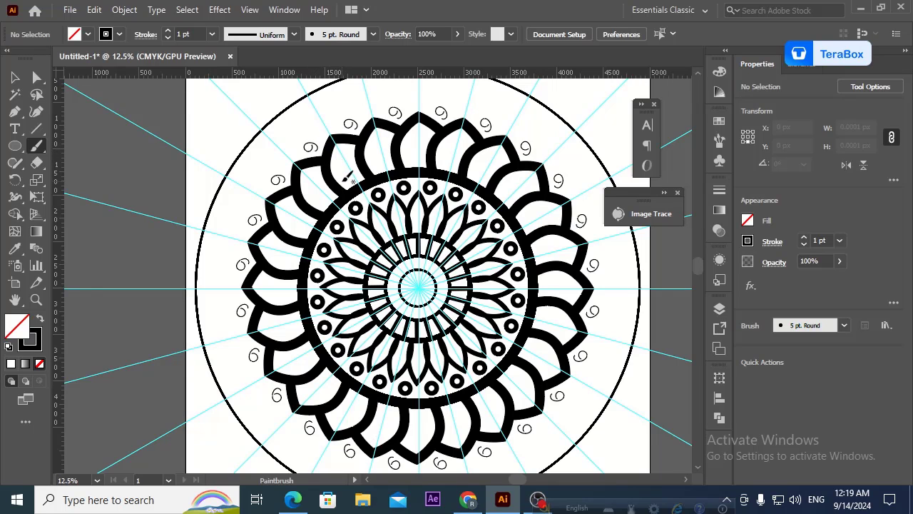
{"action": "key", "text": "ctrl+z"}
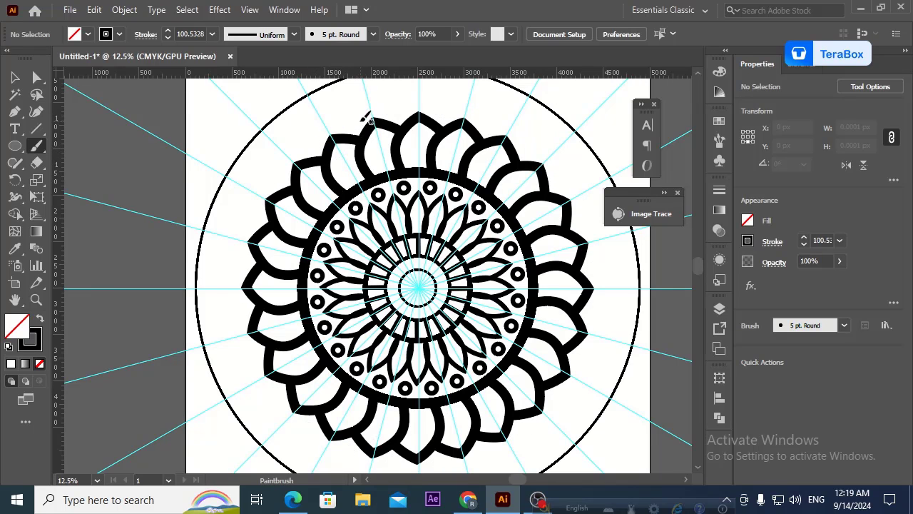
{"action": "mouse_move", "coordinate": [355, 130]}
{"action": "left_mouse_down"}
{"action": "mouse_move", "coordinate": [353, 112]}
{"action": "mouse_move", "coordinate": [367, 118]}
{"action": "mouse_move", "coordinate": [350, 126]}
{"action": "mouse_move", "coordinate": [362, 104]}
{"action": "mouse_move", "coordinate": [358, 119]}
{"action": "left_mouse_up"}
{"action": "key", "text": "ctrl+z"}
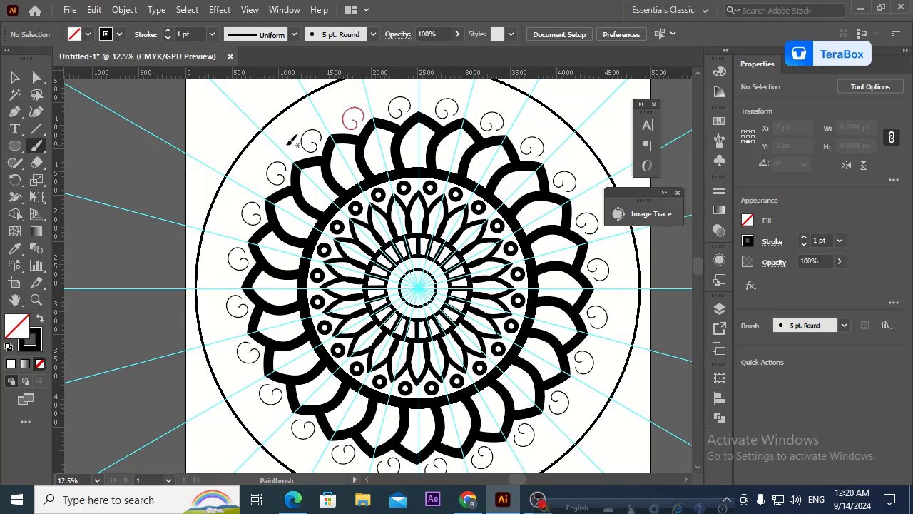
{"action": "key", "text": "ctrl+z"}
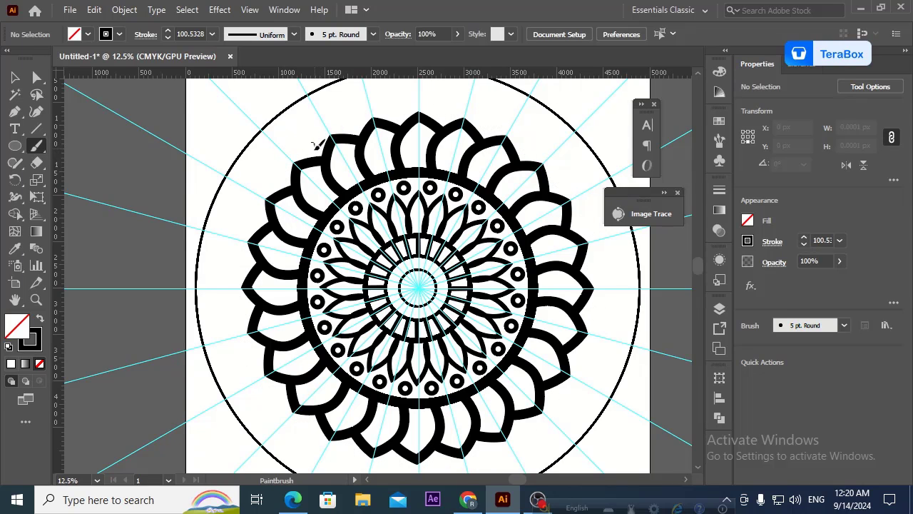
Paint a small spiral about 165 px wide and 174 px high just outside the gap between two large petal tips, and set the default stroke to 6 pt.
{"action": "left_click_drag", "start_coordinate": [314, 148], "coordinate": [314, 147]}
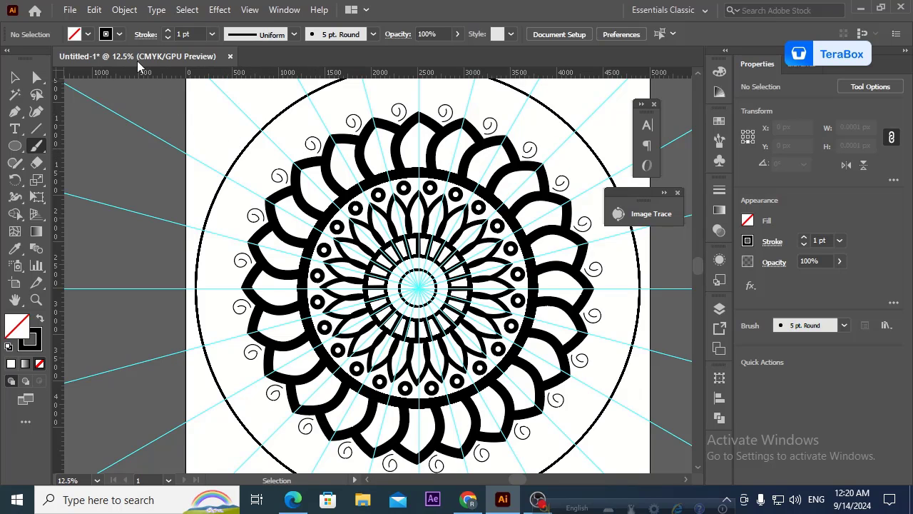
{"action": "left_click", "coordinate": [169, 31]}
{"action": "left_click", "coordinate": [169, 30]}
{"action": "left_click", "coordinate": [168, 31]}
{"action": "left_click", "coordinate": [168, 31]}
{"action": "left_click", "coordinate": [168, 30]}
{"action": "left_click", "coordinate": [15, 77]}
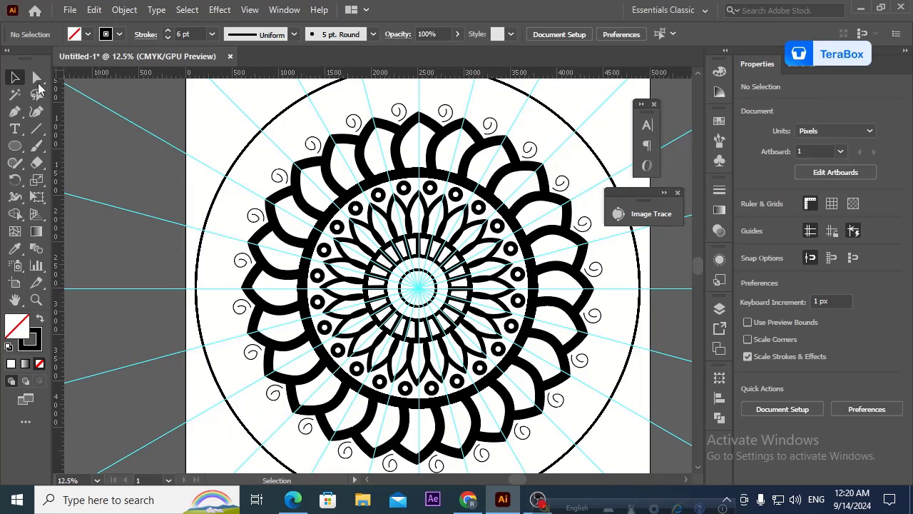
Select the painted spiral outside the large petals and set its stroke weight to 7 pt.
{"action": "left_click", "coordinate": [314, 143]}
{"action": "left_click", "coordinate": [168, 31]}
{"action": "left_click", "coordinate": [169, 31]}
{"action": "left_click", "coordinate": [168, 31]}
{"action": "left_click", "coordinate": [168, 31]}
{"action": "left_click", "coordinate": [168, 32]}
{"action": "left_click", "coordinate": [169, 32]}
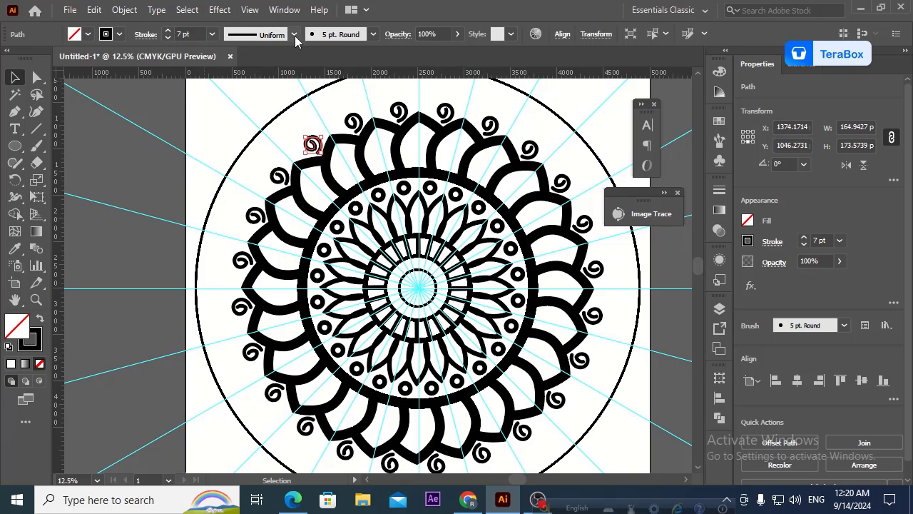
Try two variable width profiles on the spiral's stroke, return it to the Uniform profile, and deselect it.
{"action": "left_click", "coordinate": [268, 39]}
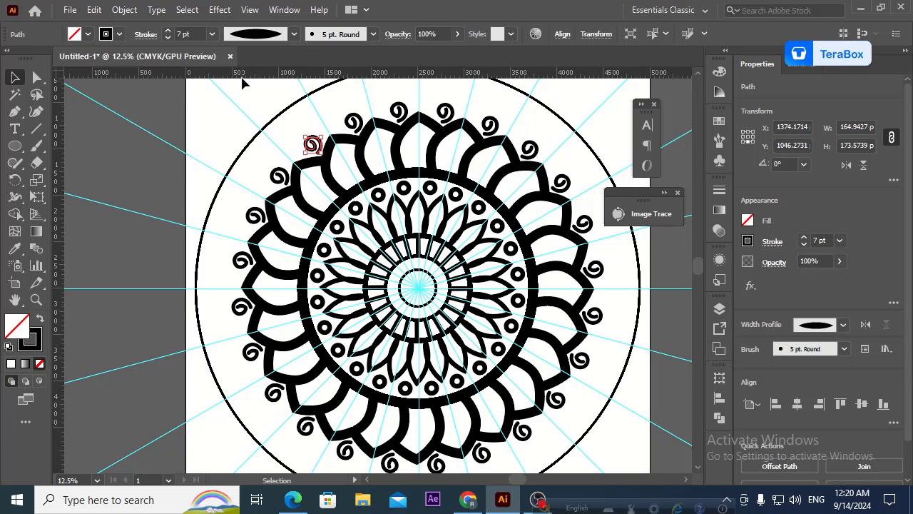
{"action": "left_click", "coordinate": [256, 40]}
{"action": "left_click", "coordinate": [256, 39]}
{"action": "left_click", "coordinate": [257, 39]}
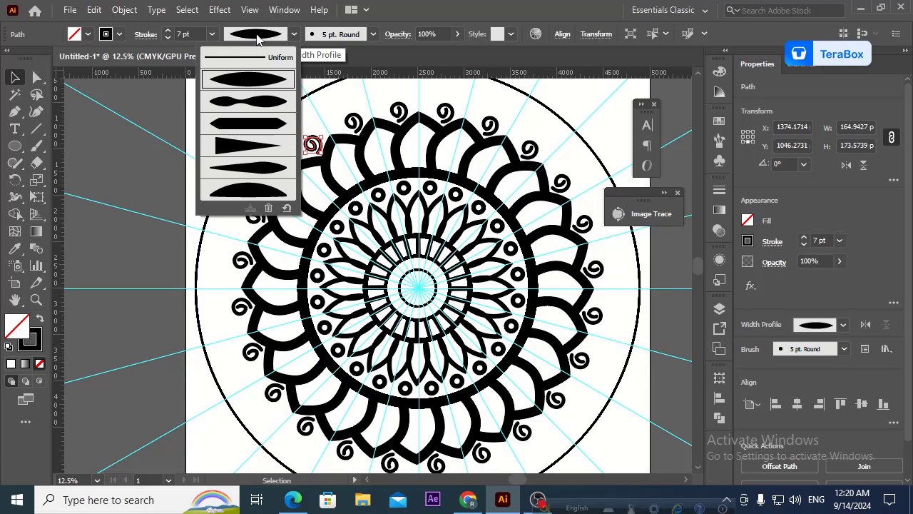
{"action": "left_click", "coordinate": [249, 102]}
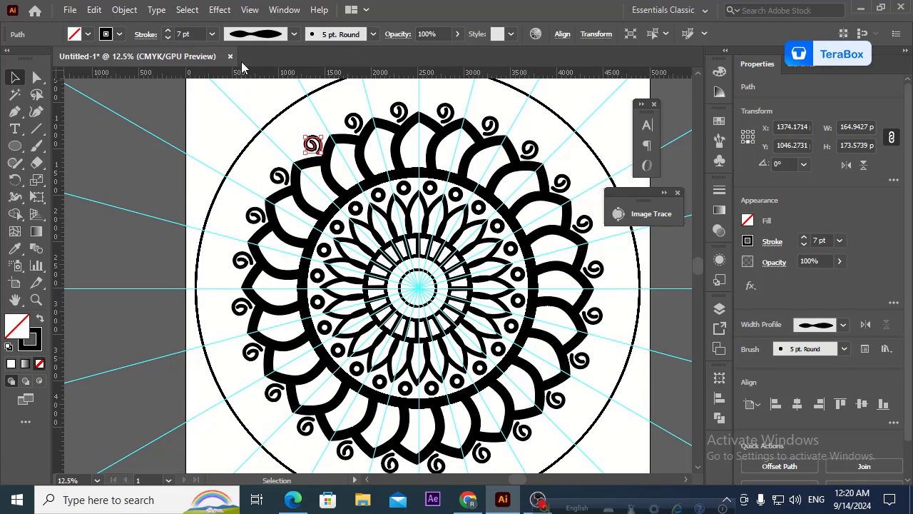
{"action": "left_click", "coordinate": [171, 118]}
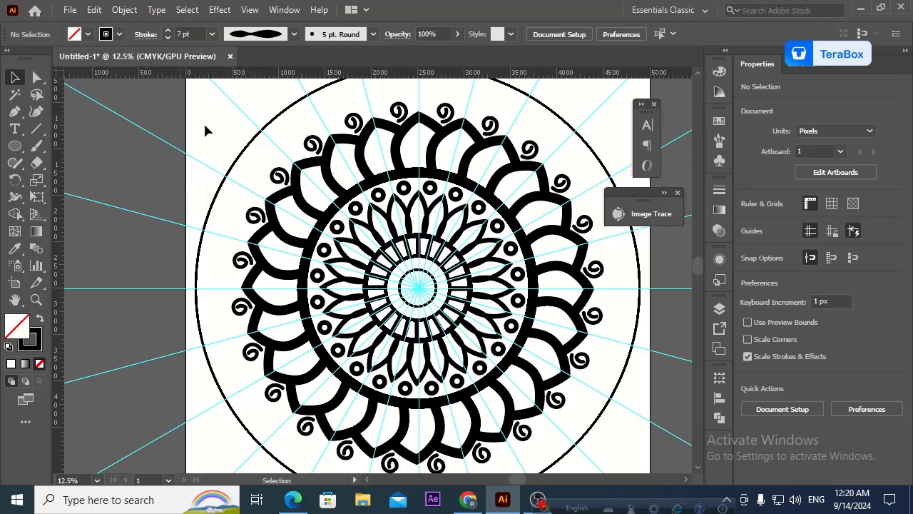
{"action": "left_click", "coordinate": [314, 144]}
{"action": "left_click", "coordinate": [270, 36]}
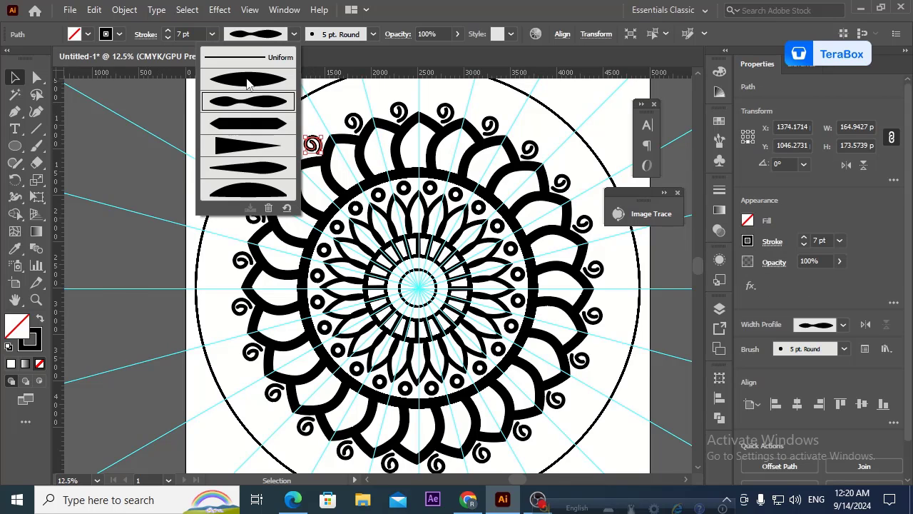
{"action": "left_click", "coordinate": [246, 84]}
{"action": "left_click", "coordinate": [251, 37]}
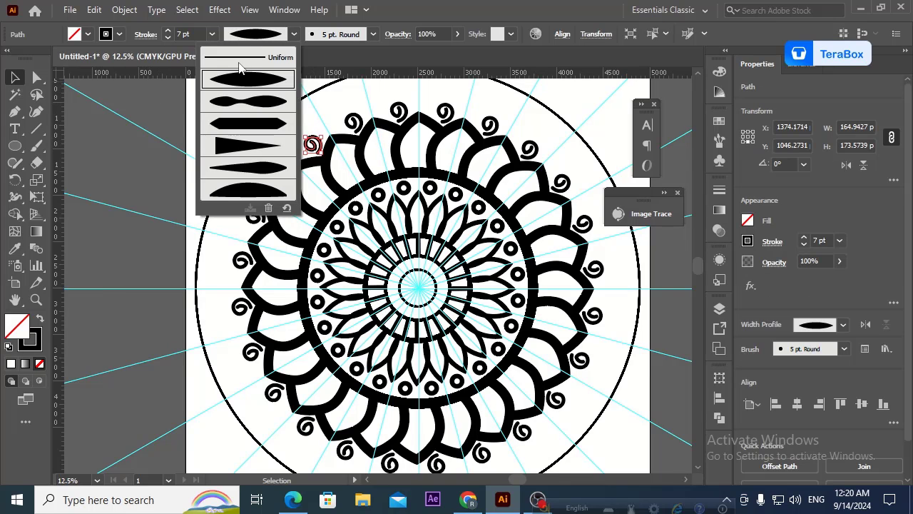
{"action": "left_click", "coordinate": [243, 69]}
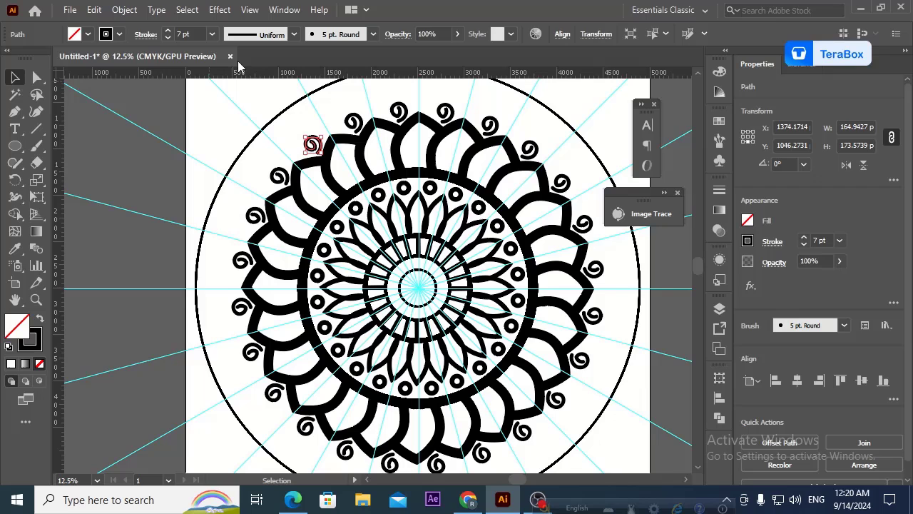
{"action": "left_click", "coordinate": [173, 123]}
Change the spiral's brush definition to Basic.
{"action": "left_click", "coordinate": [316, 140]}
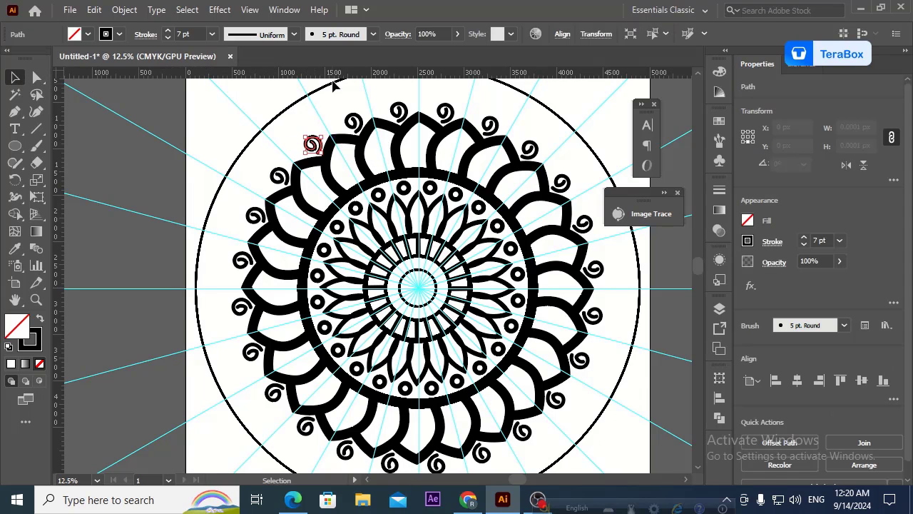
{"action": "left_click", "coordinate": [337, 36]}
{"action": "left_click", "coordinate": [297, 112]}
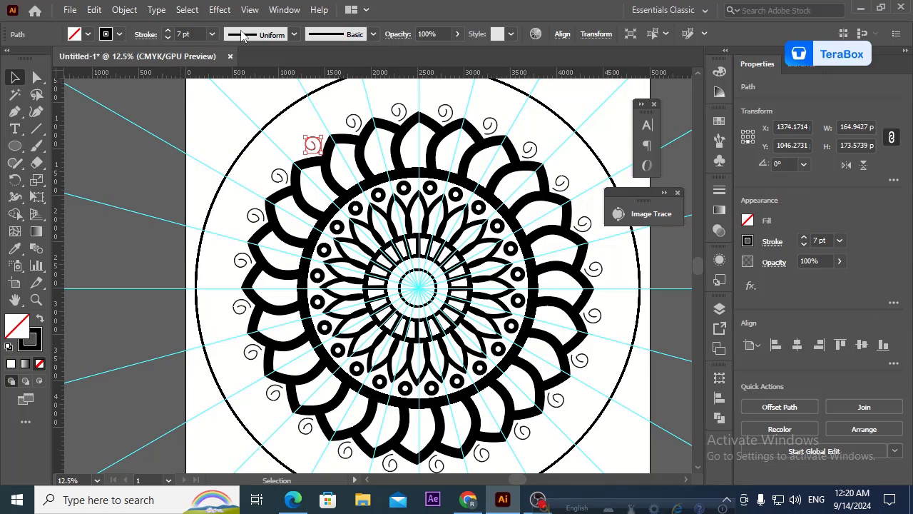
Try a 10 pt stroke weight on the spiral and reduce it to 1 pt.
{"action": "left_click", "coordinate": [168, 32]}
{"action": "left_click", "coordinate": [169, 31]}
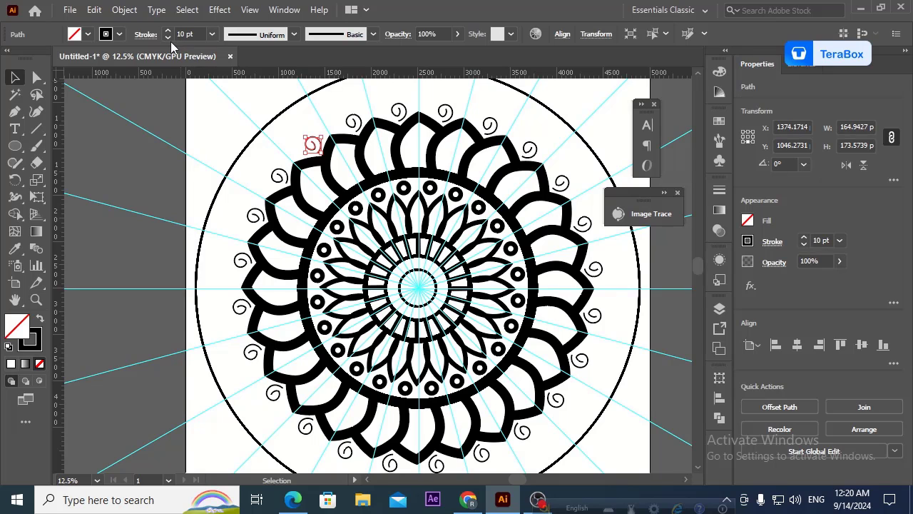
{"action": "left_click", "coordinate": [169, 37]}
{"action": "left_click", "coordinate": [168, 38]}
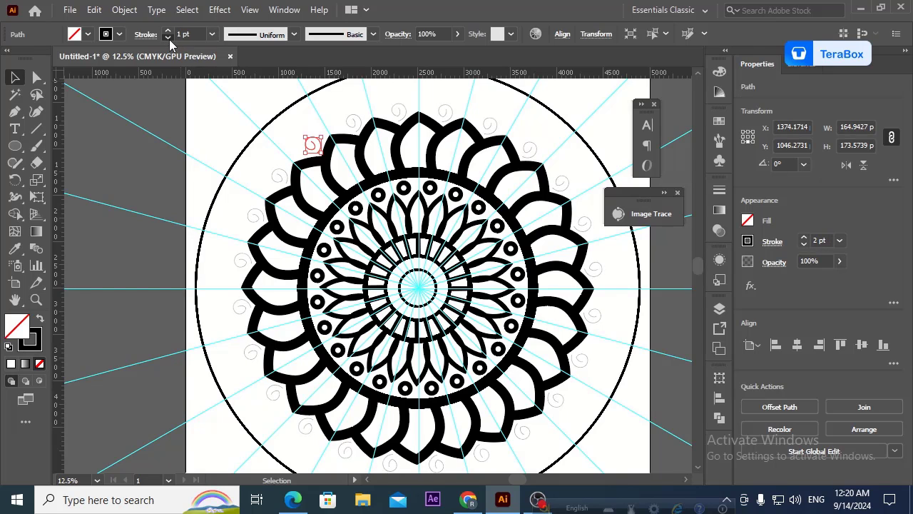
Raise the selected outer spiral's stroke weight to 31 pt.
{"action": "left_click", "coordinate": [168, 38]}
{"action": "left_click", "coordinate": [169, 37]}
{"action": "left_click", "coordinate": [169, 31]}
{"action": "left_click", "coordinate": [168, 31]}
{"action": "left_click", "coordinate": [169, 31]}
{"action": "left_click", "coordinate": [169, 31]}
{"action": "left_click", "coordinate": [168, 31]}
{"action": "left_click", "coordinate": [168, 31]}
{"action": "left_click", "coordinate": [169, 32]}
{"action": "left_click", "coordinate": [168, 32]}
{"action": "left_click", "coordinate": [169, 31]}
{"action": "left_click", "coordinate": [168, 32]}
{"action": "left_click", "coordinate": [168, 32]}
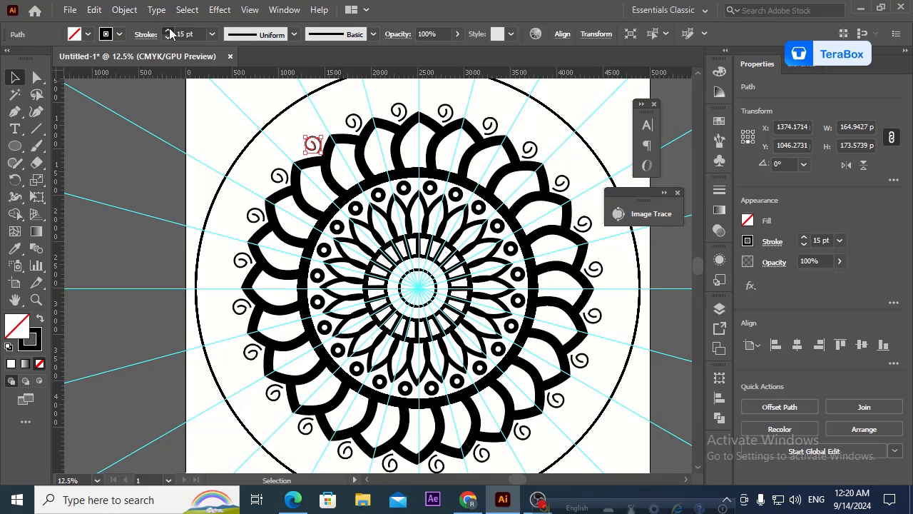
{"action": "left_click", "coordinate": [168, 32]}
{"action": "left_click", "coordinate": [168, 32]}
{"action": "left_click", "coordinate": [169, 31]}
{"action": "left_click", "coordinate": [169, 31]}
{"action": "left_click", "coordinate": [168, 32]}
{"action": "left_click", "coordinate": [168, 31]}
{"action": "left_click", "coordinate": [168, 31]}
{"action": "left_click", "coordinate": [168, 32]}
{"action": "left_click", "coordinate": [169, 32]}
{"action": "left_click", "coordinate": [169, 31]}
{"action": "left_click", "coordinate": [168, 31]}
{"action": "left_click", "coordinate": [168, 31]}
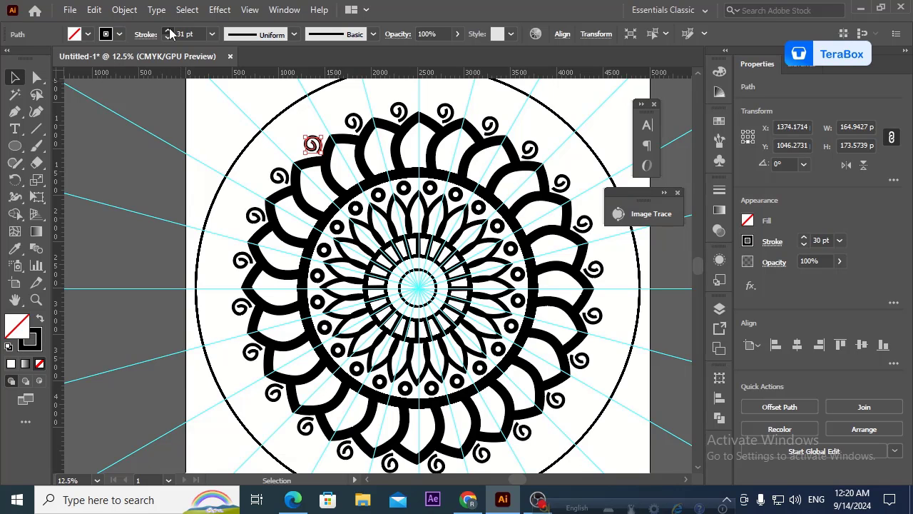
Apply the symmetrical width profile that tapers at both ends to the spiral's stroke and deselect it.
{"action": "left_click", "coordinate": [293, 34]}
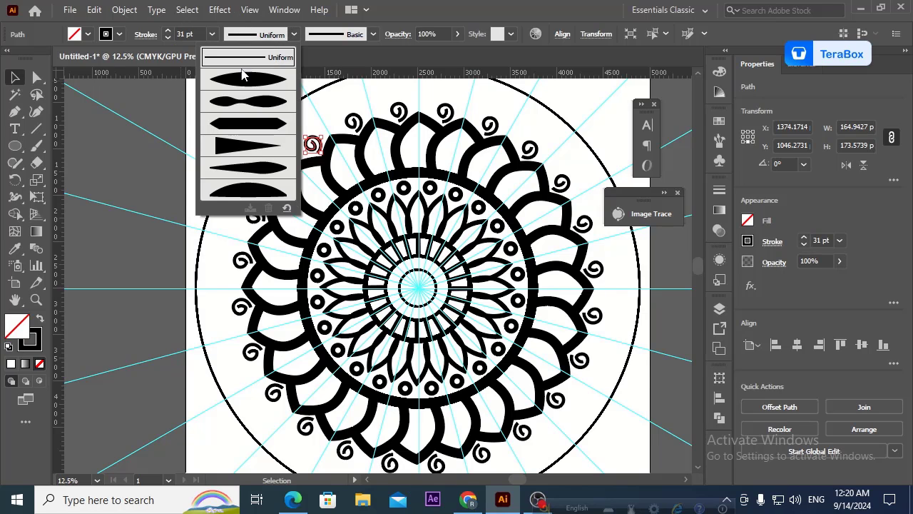
{"action": "left_click", "coordinate": [237, 85]}
{"action": "left_click", "coordinate": [200, 137]}
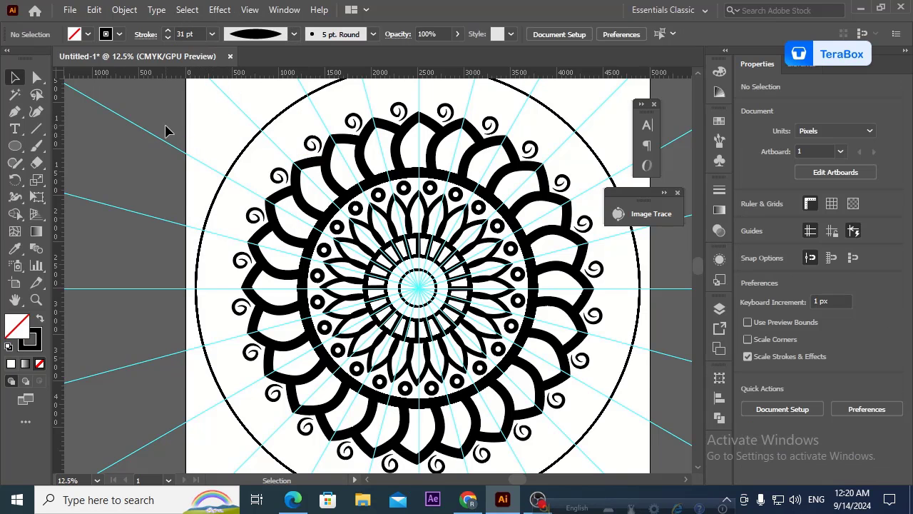
Duplicate the thick circle inside the large petals and enlarge the copy about its center to about 4389 px wide, outside the spirals.
{"action": "scroll", "coordinate": [464, 254], "scroll_direction": "down", "scroll_amount": 1}
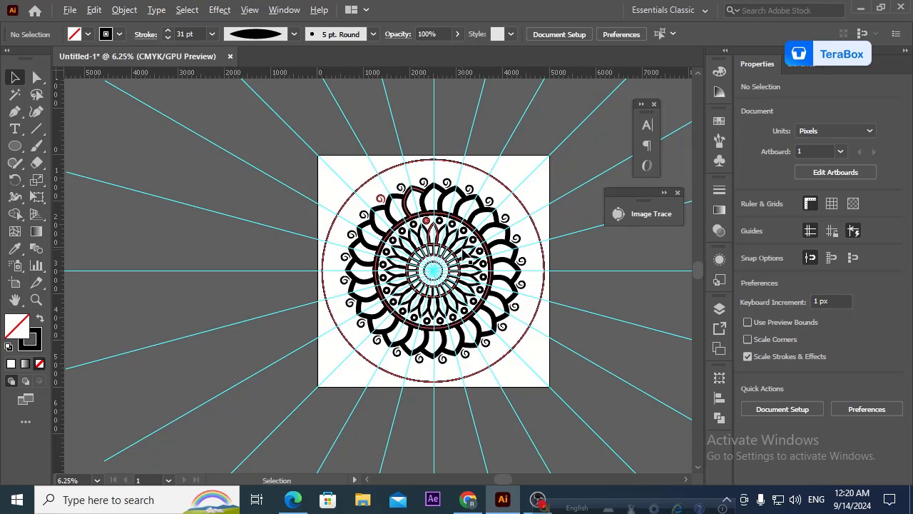
{"action": "scroll", "coordinate": [513, 234], "scroll_direction": "up", "scroll_amount": 1}
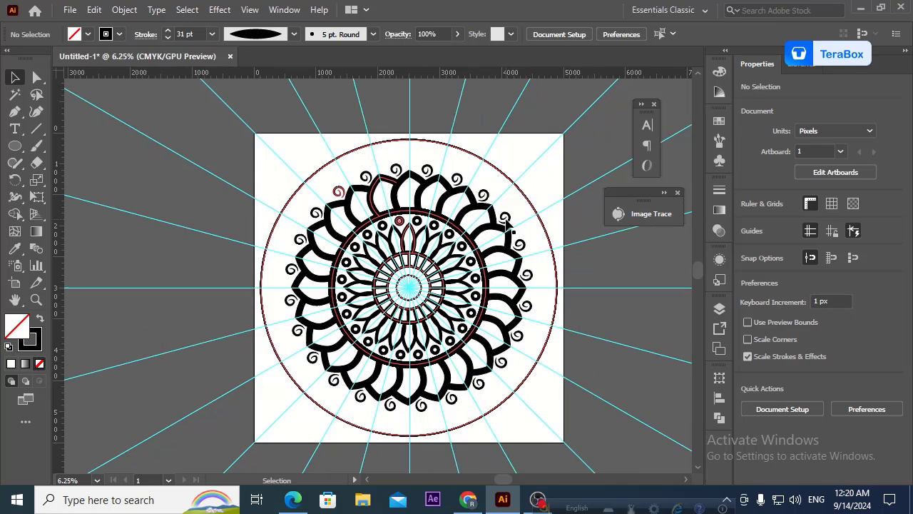
{"action": "left_click", "coordinate": [486, 304]}
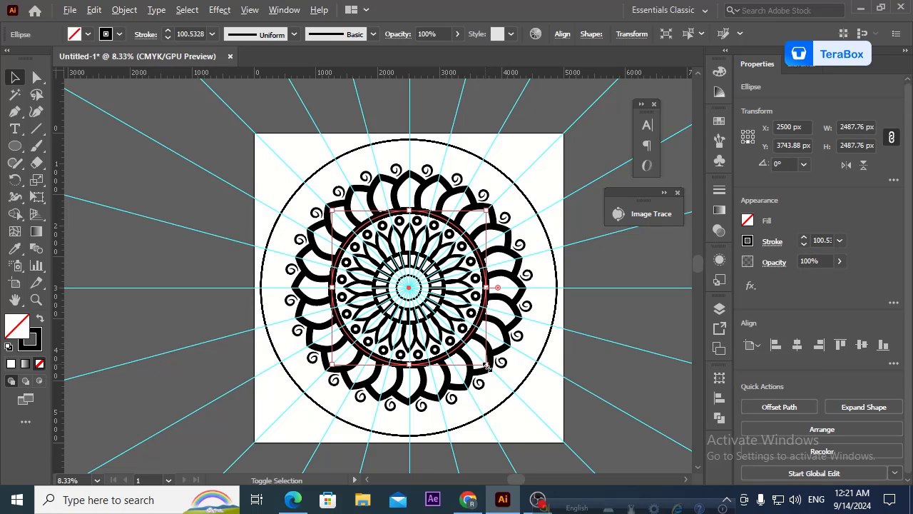
{"action": "mouse_move", "coordinate": [486, 364]}
{"action": "left_mouse_down"}
{"action": "mouse_move", "coordinate": [580, 422]}
{"action": "mouse_move", "coordinate": [543, 420]}
{"action": "left_mouse_up"}
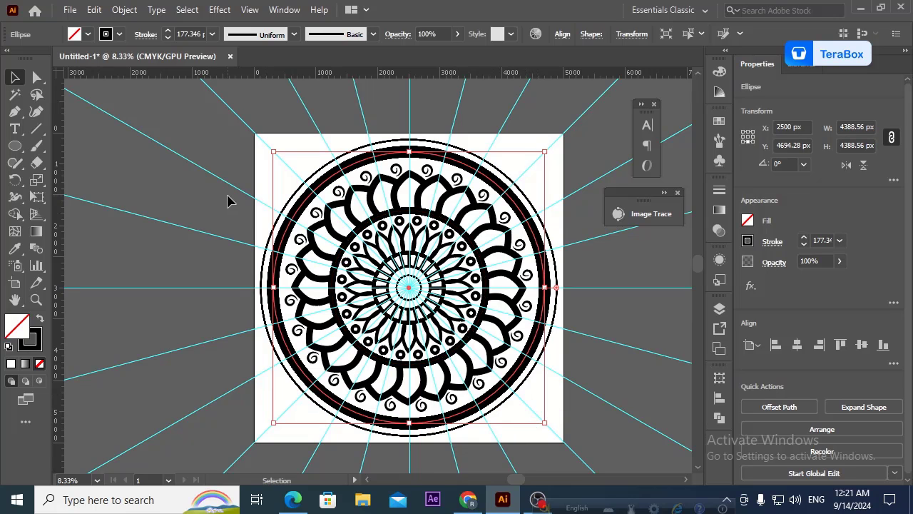
Reduce the enlarged circle's stroke weight to 57 pt, shrink it about its center to about 4245 px wide, and deselect it.
{"action": "left_click", "coordinate": [167, 38]}
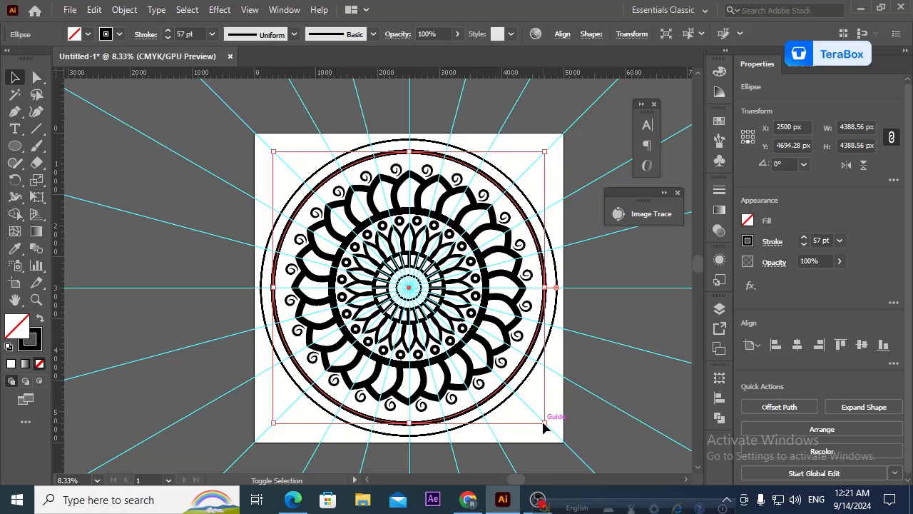
{"action": "left_click_drag", "start_coordinate": [543, 421], "coordinate": [540, 417]}
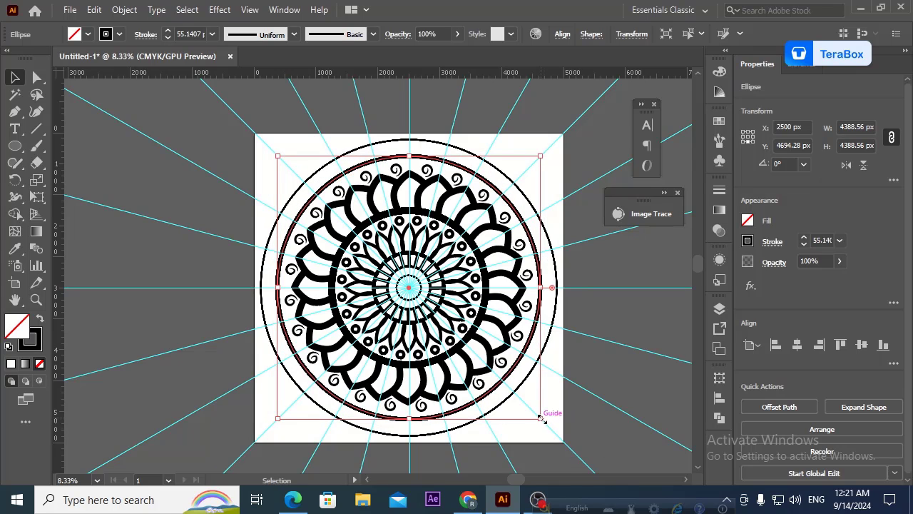
{"action": "left_click", "coordinate": [631, 284]}
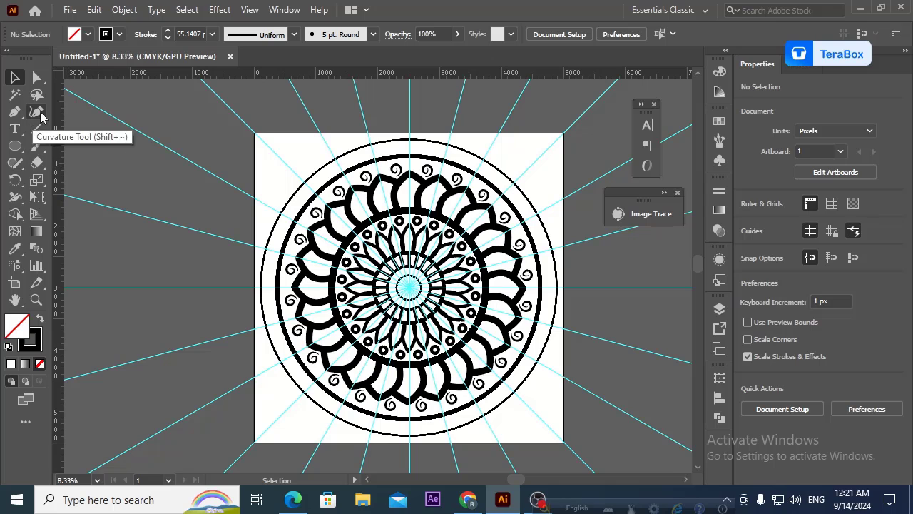
{"action": "key", "text": "v"}
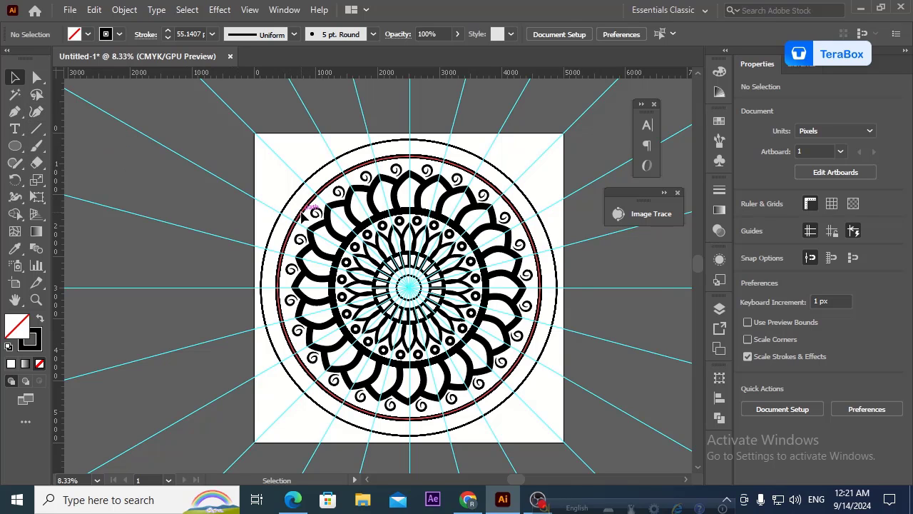
Duplicate the ring around the spirals, enlarge the copy to about 4515 px wide, and set its stroke weight to 30 pt.
{"action": "left_click", "coordinate": [296, 221]}
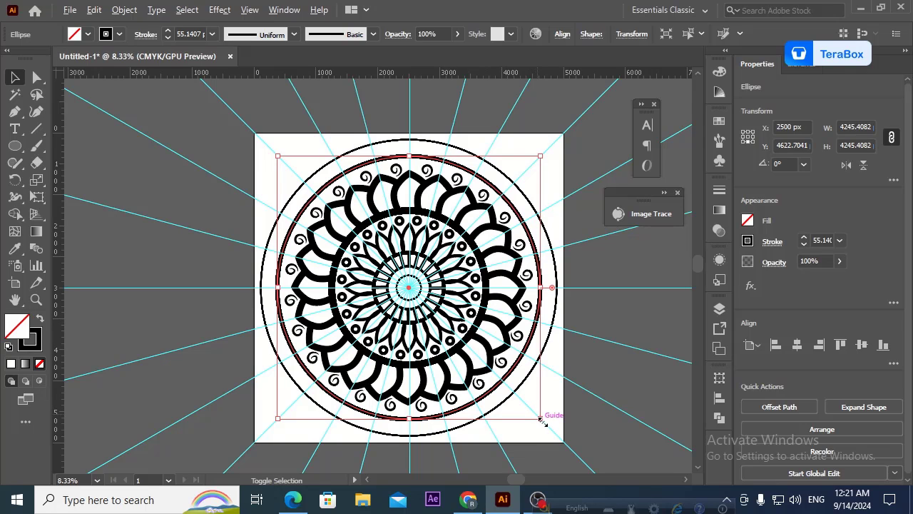
{"action": "left_click_drag", "start_coordinate": [541, 421], "coordinate": [549, 427]}
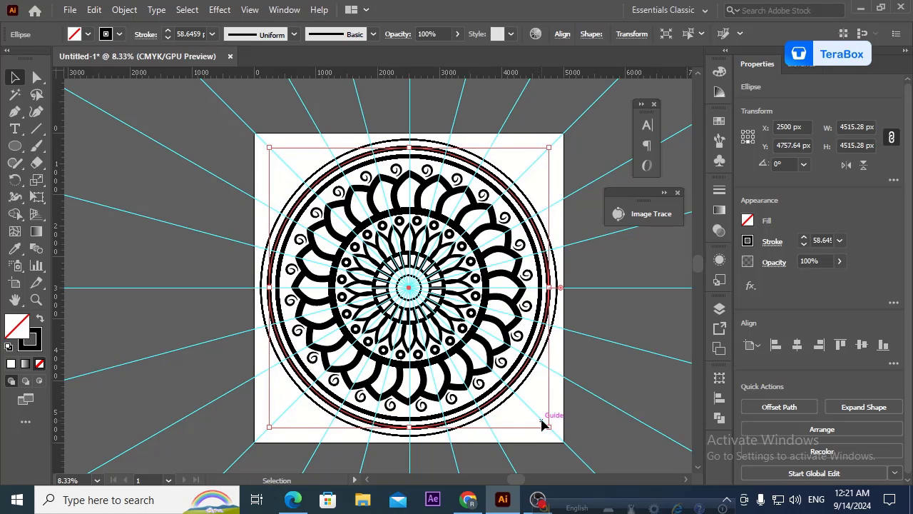
{"action": "left_click", "coordinate": [327, 35]}
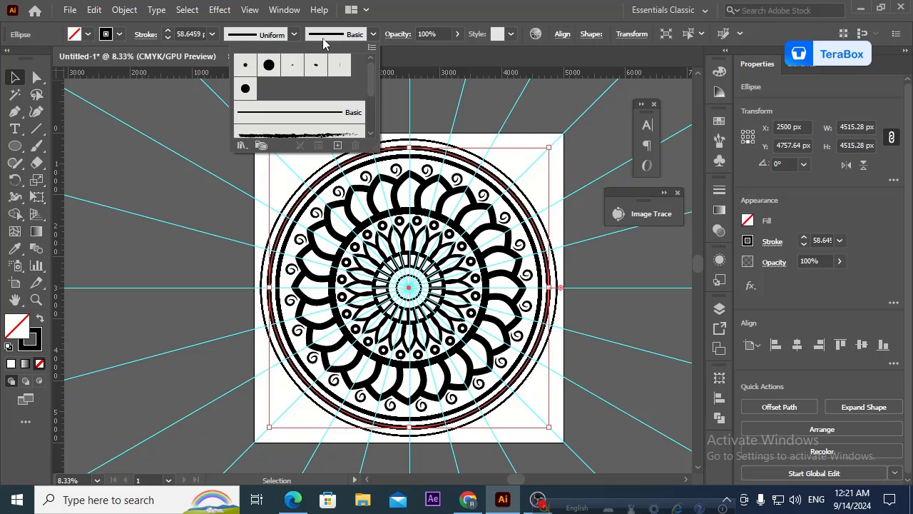
{"action": "left_click", "coordinate": [274, 36]}
{"action": "left_click", "coordinate": [275, 36]}
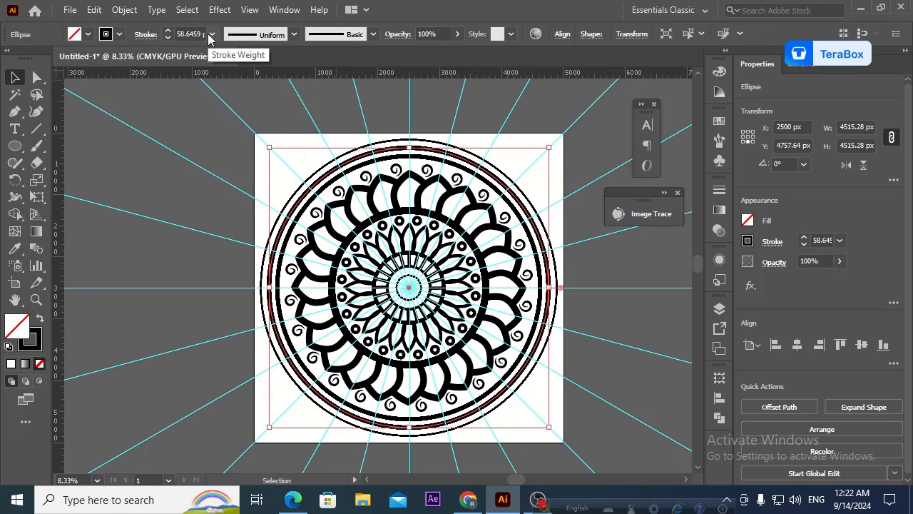
{"action": "left_click", "coordinate": [187, 36]}
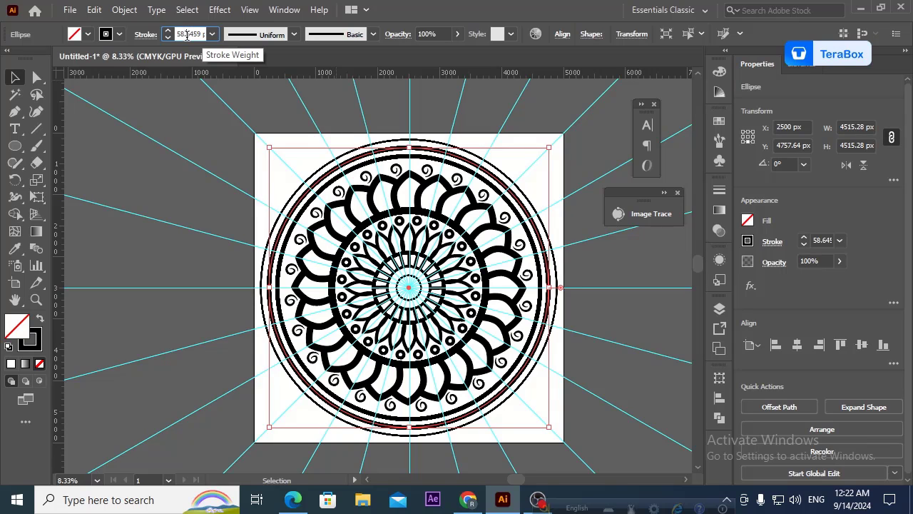
{"action": "double_click", "coordinate": [187, 35]}
{"action": "type", "text": "30"}
{"action": "key", "text": "Return"}
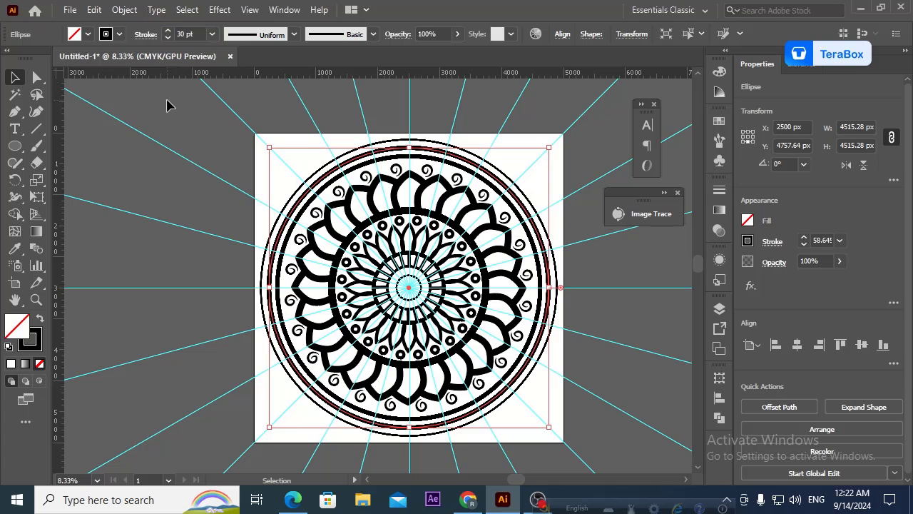
{"action": "left_click", "coordinate": [167, 104]}
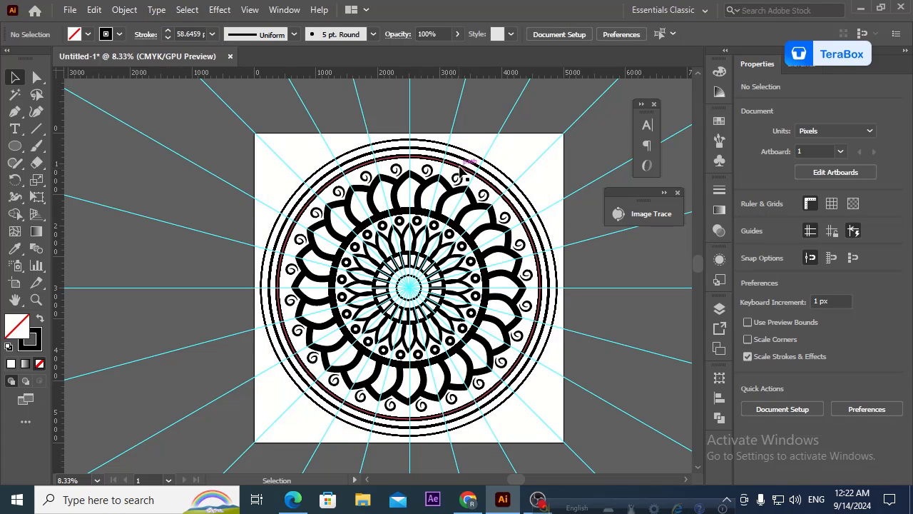
Give the 30 pt ring a dashed stroke with exact lengths, using a 12 pt dash and a 12 pt gap.
{"action": "left_click", "coordinate": [465, 161]}
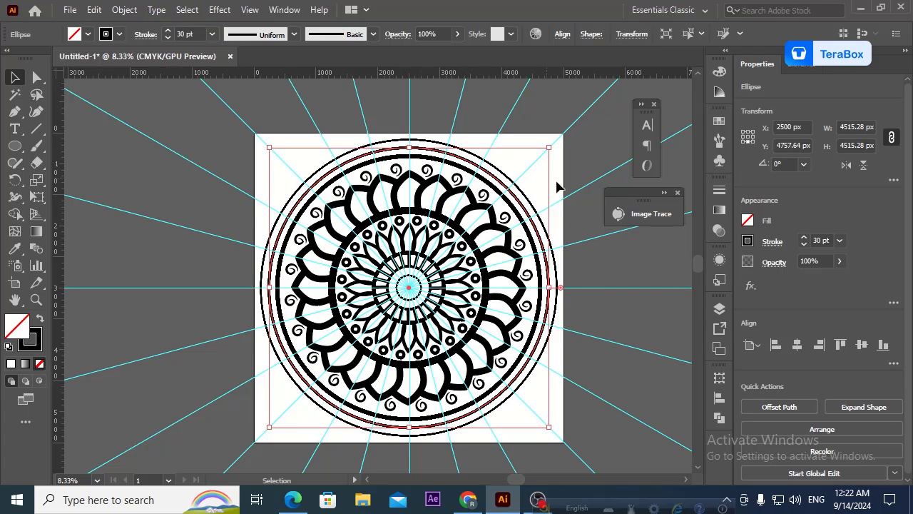
{"action": "left_click", "coordinate": [719, 192]}
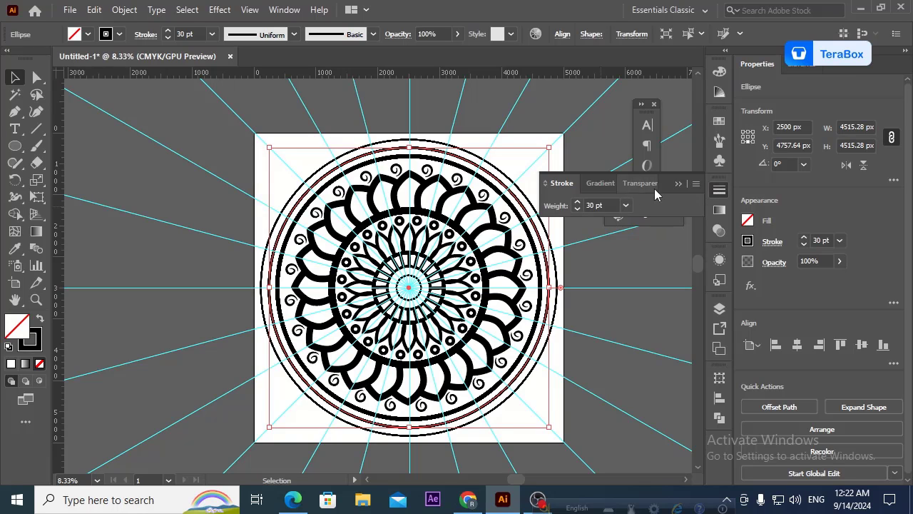
{"action": "left_click", "coordinate": [696, 187]}
{"action": "left_click", "coordinate": [731, 188]}
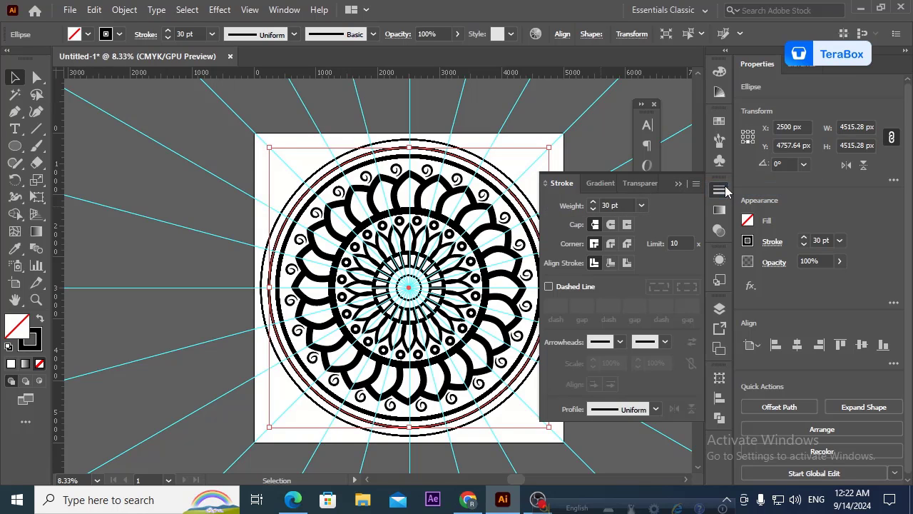
{"action": "left_click", "coordinate": [549, 286]}
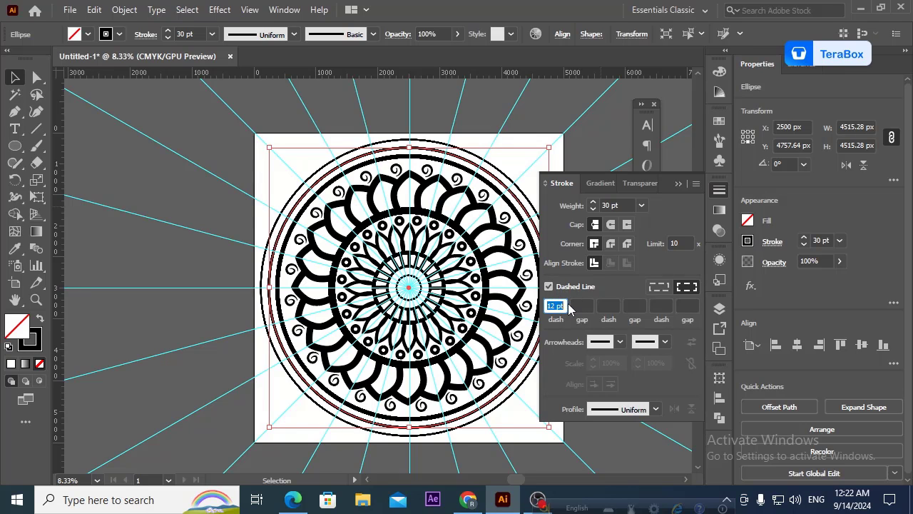
{"action": "left_click", "coordinate": [597, 345]}
{"action": "left_click", "coordinate": [597, 345]}
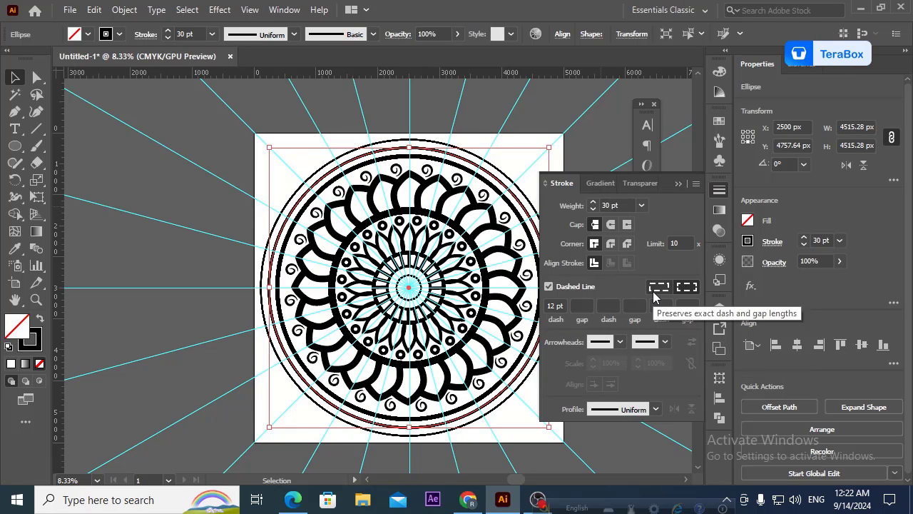
{"action": "left_click", "coordinate": [583, 305]}
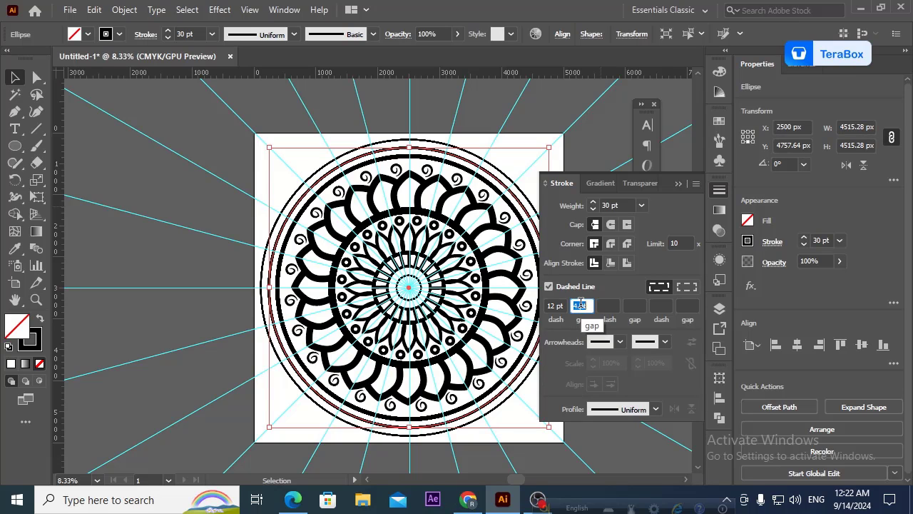
{"action": "key", "text": "Up"}
{"action": "type", "text": "12"}
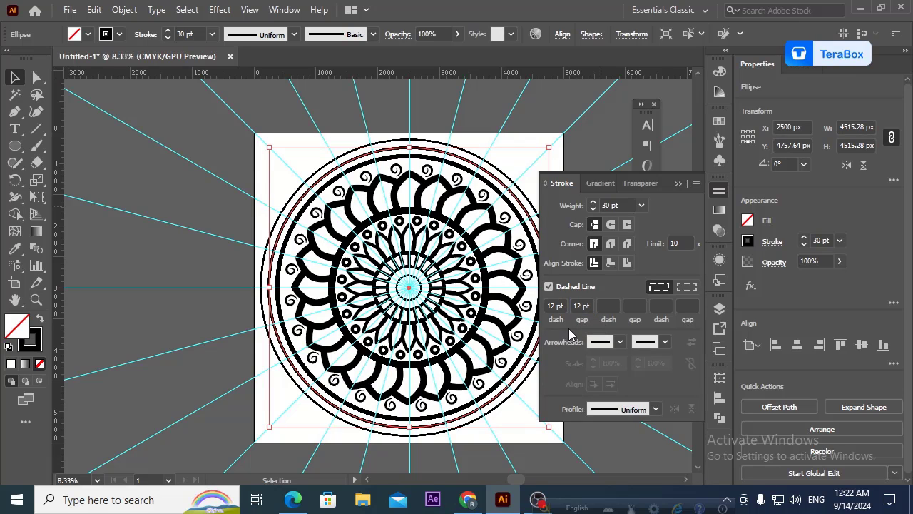
Try a 0 pt first dash, a 12 pt second dash and a 0 pt first gap on the ring, and deselect it.
{"action": "left_click", "coordinate": [560, 306]}
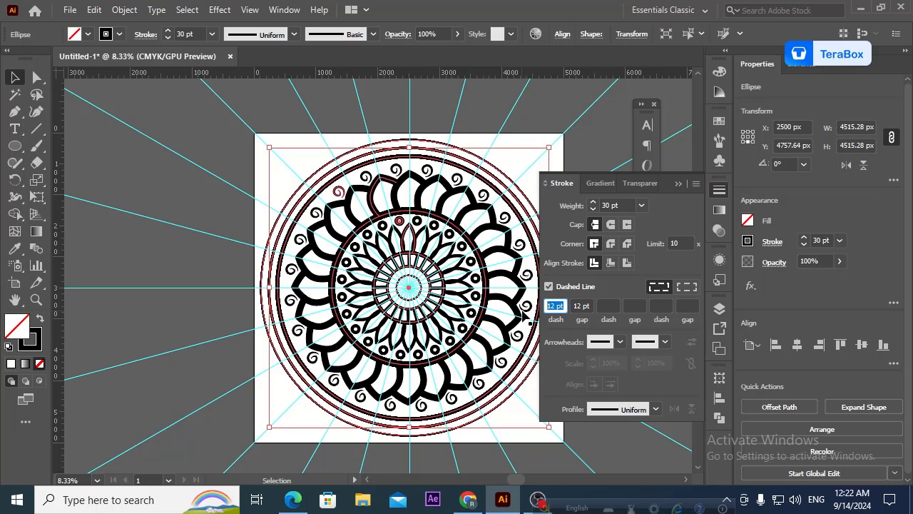
{"action": "type", "text": "0"}
{"action": "key", "text": "Return"}
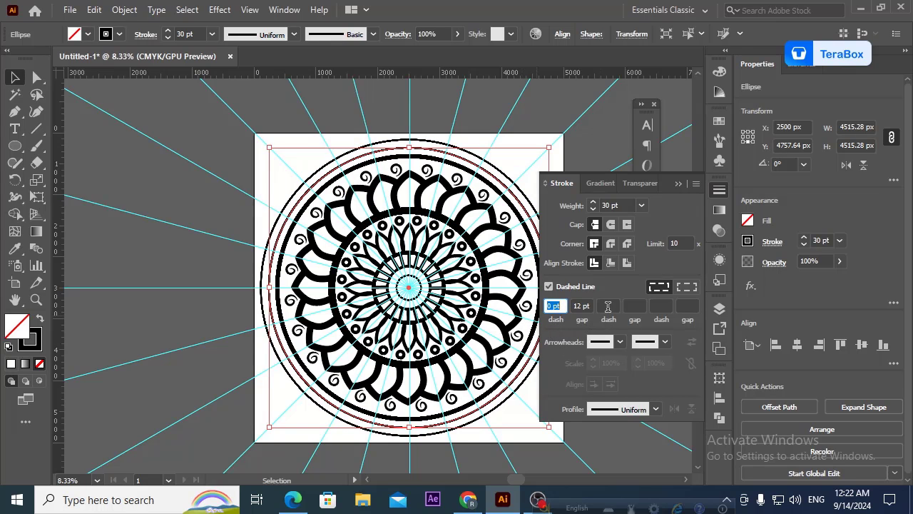
{"action": "left_click", "coordinate": [608, 307]}
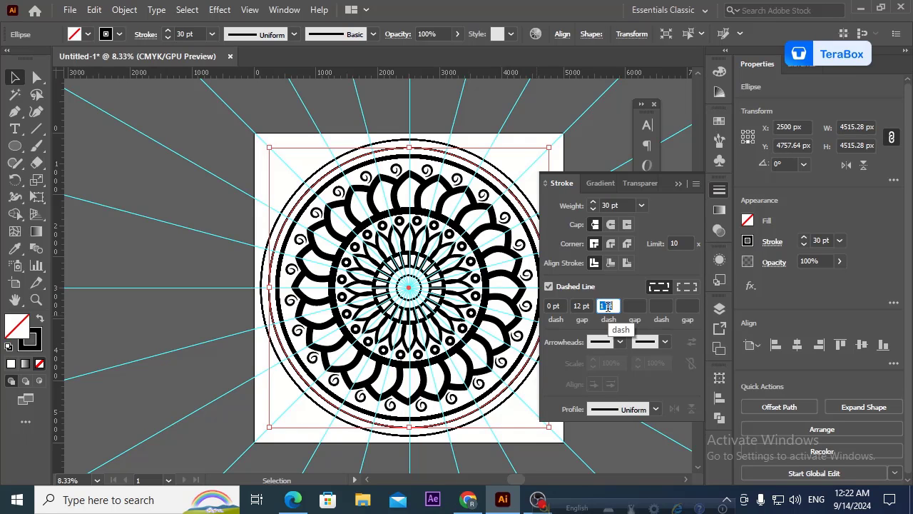
{"action": "type", "text": "3"}
{"action": "type", "text": "12"}
{"action": "key", "text": "Return"}
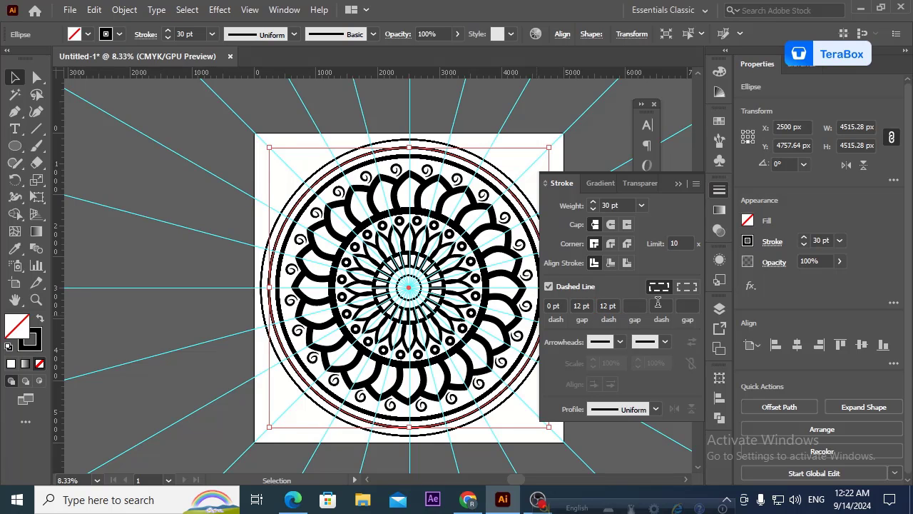
{"action": "left_click", "coordinate": [577, 305]}
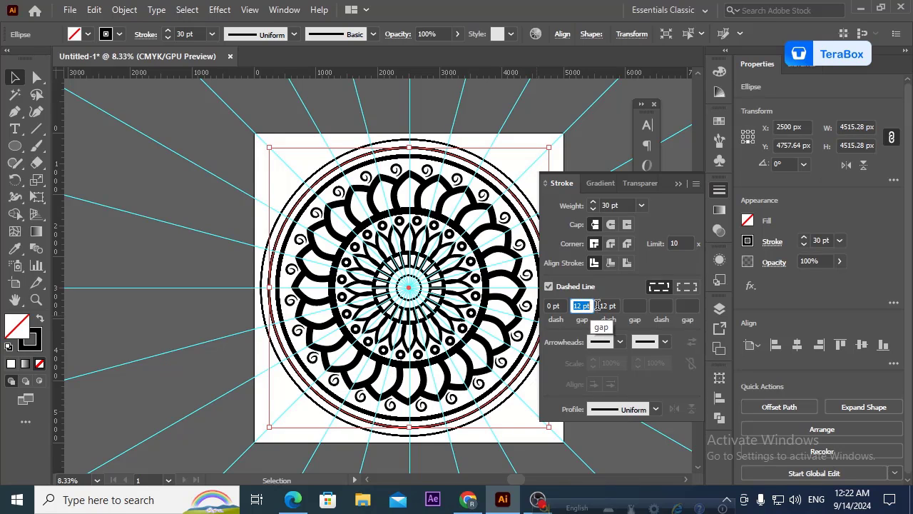
{"action": "type", "text": "0"}
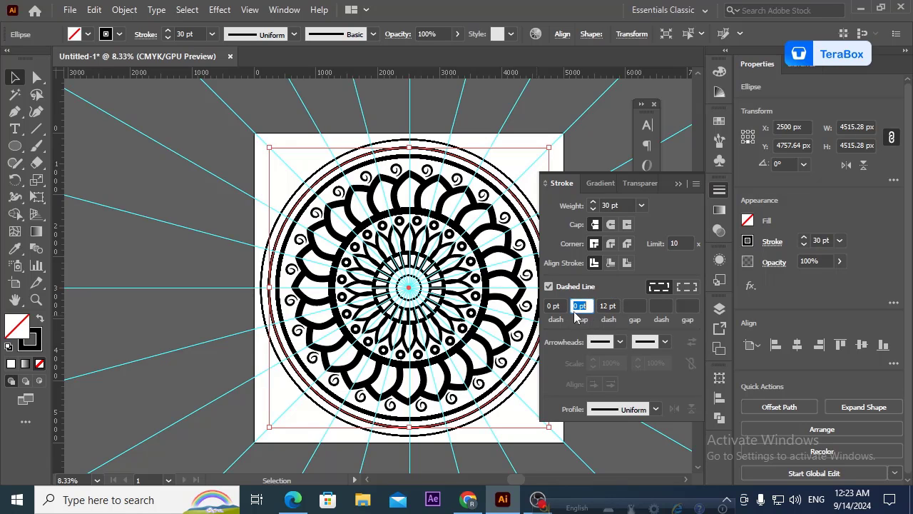
{"action": "left_click", "coordinate": [679, 183]}
{"action": "left_click", "coordinate": [119, 151]}
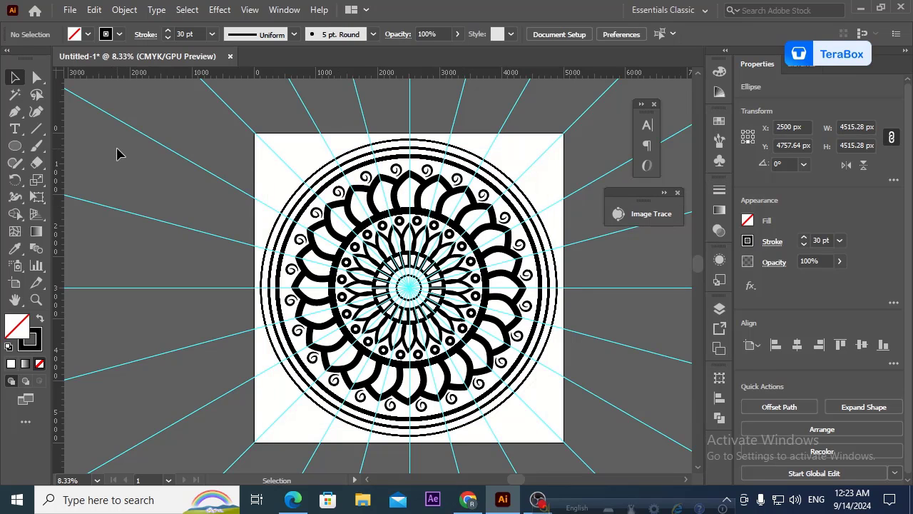
Delete the 30 pt ring between the thick ring around the spirals and the outermost circle.
{"action": "left_click", "coordinate": [323, 179]}
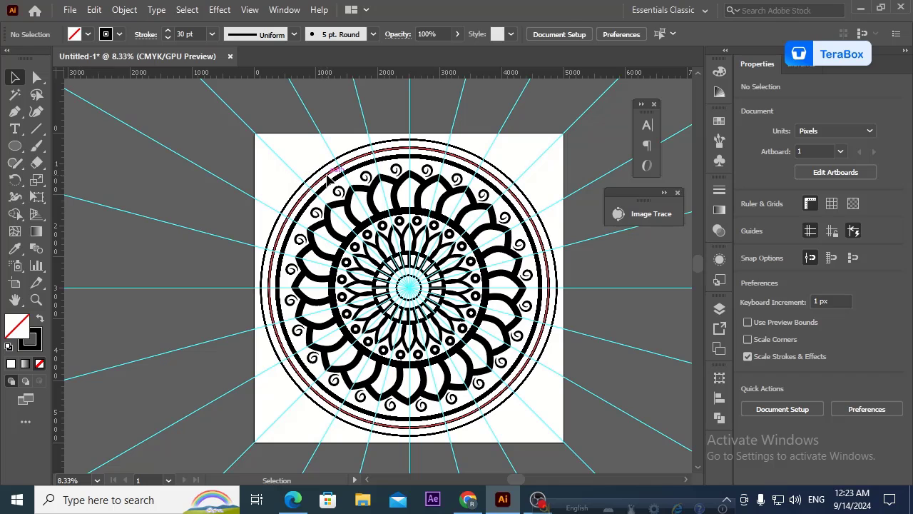
{"action": "left_click", "coordinate": [318, 179]}
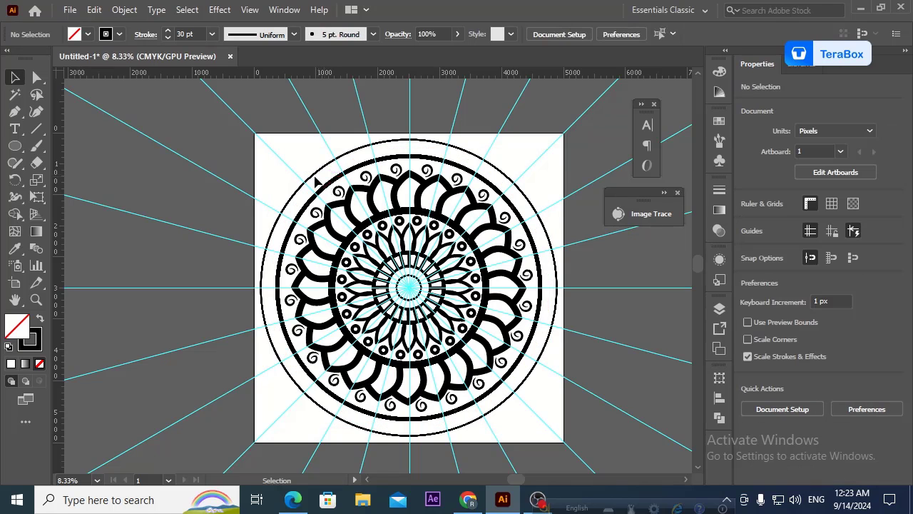
Draw a short line about 357 px wide and 161 px high with the Curvature tool between the two outermost rings, and deselect it.
{"action": "left_click", "coordinate": [36, 111]}
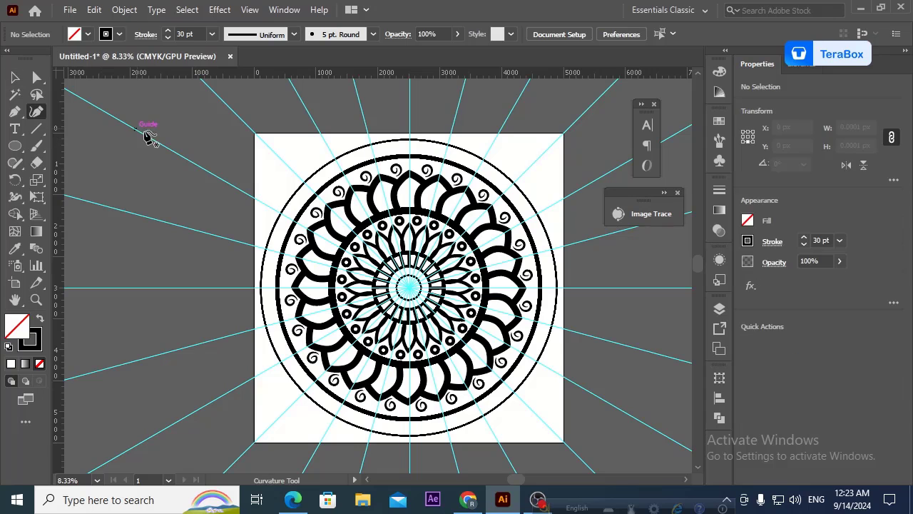
{"action": "left_click", "coordinate": [343, 162]}
{"action": "left_click", "coordinate": [365, 152]}
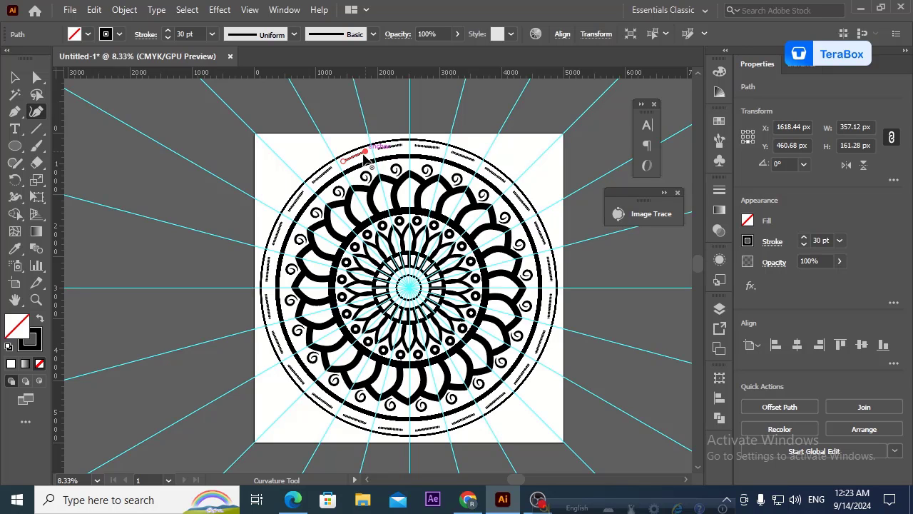
{"action": "left_click", "coordinate": [18, 79]}
{"action": "left_click", "coordinate": [78, 125]}
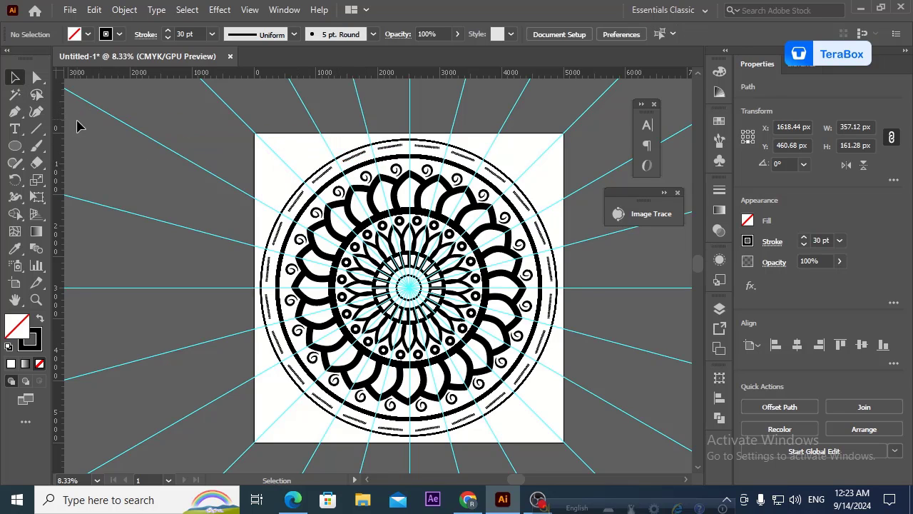
Try a slight rotation and the Touch Calligraphic Brush on the short line between the outermost rings, and delete the line.
{"action": "scroll", "coordinate": [583, 303], "scroll_direction": "down", "scroll_amount": 1}
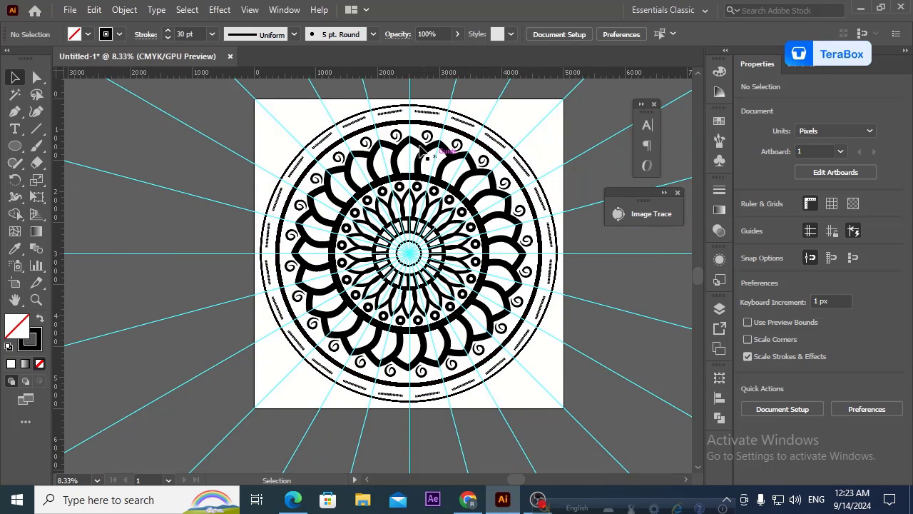
{"action": "scroll", "coordinate": [386, 118], "scroll_direction": "up", "scroll_amount": 4}
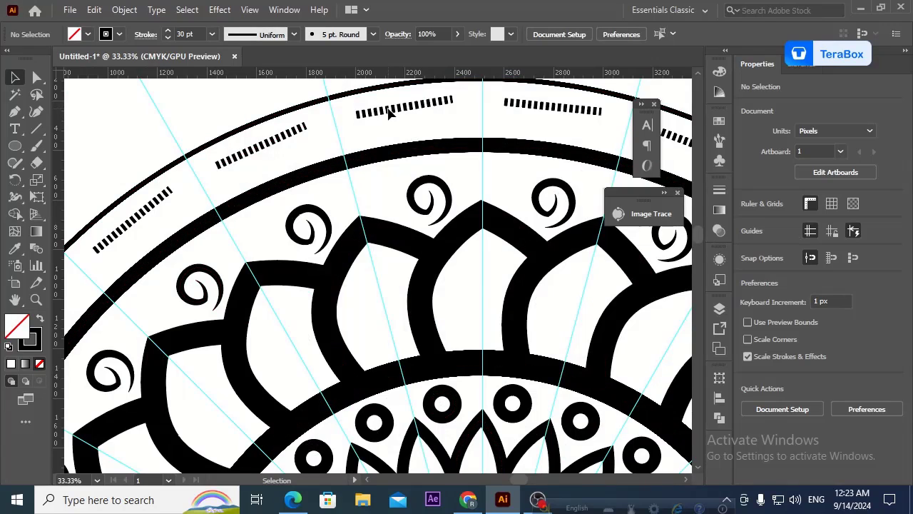
{"action": "left_click", "coordinate": [280, 142]}
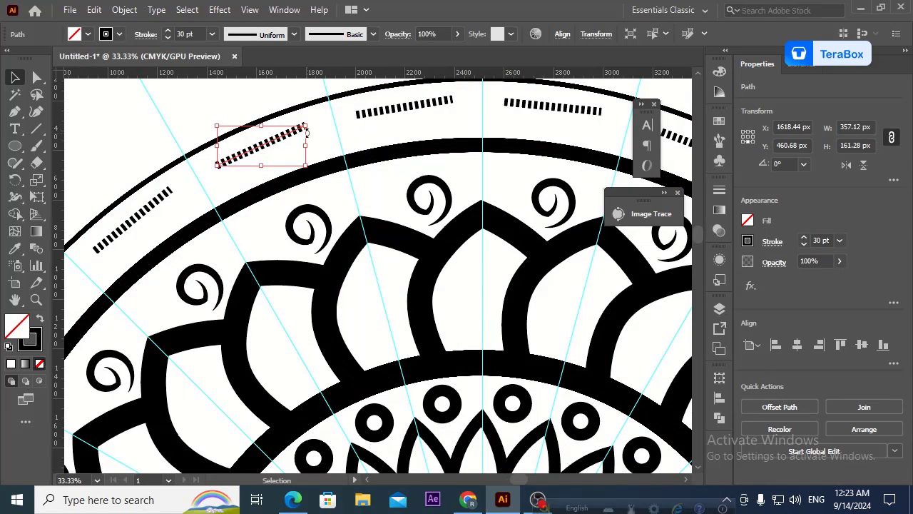
{"action": "left_click_drag", "start_coordinate": [307, 128], "coordinate": [314, 124]}
{"action": "left_click", "coordinate": [343, 36]}
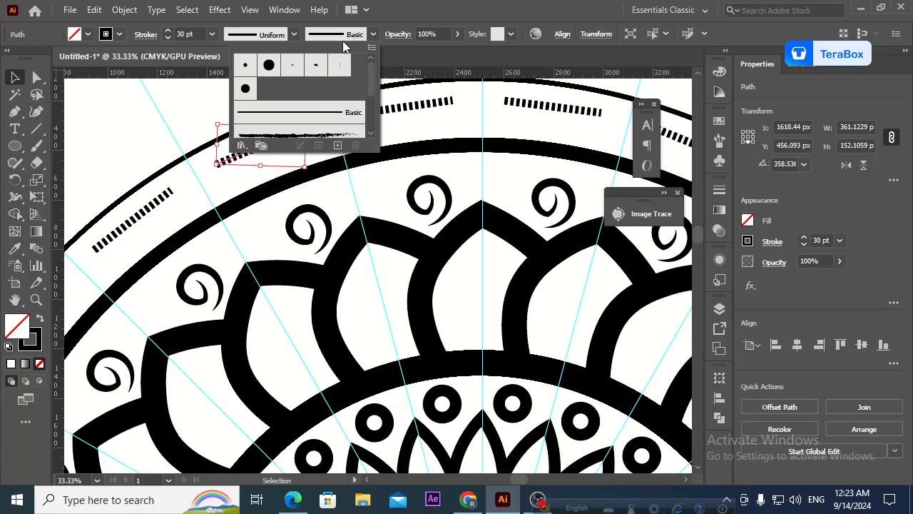
{"action": "left_click", "coordinate": [246, 89]}
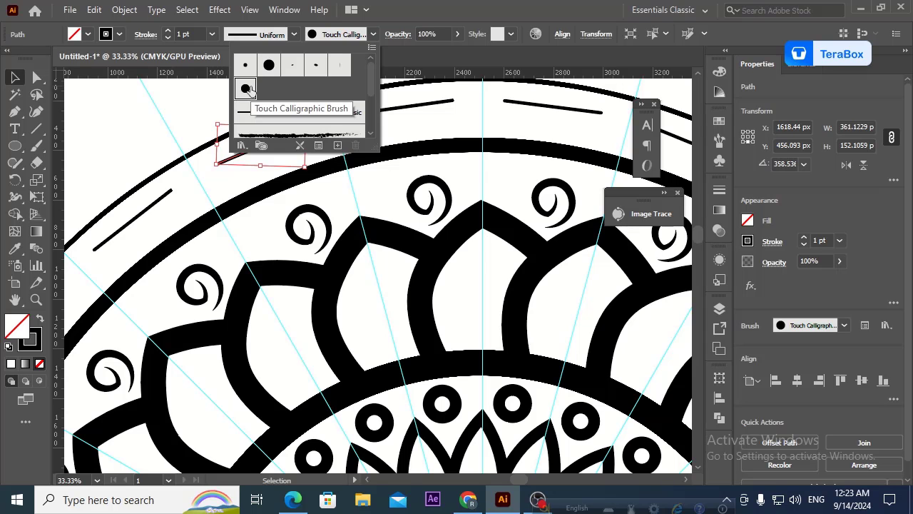
{"action": "left_click", "coordinate": [177, 207]}
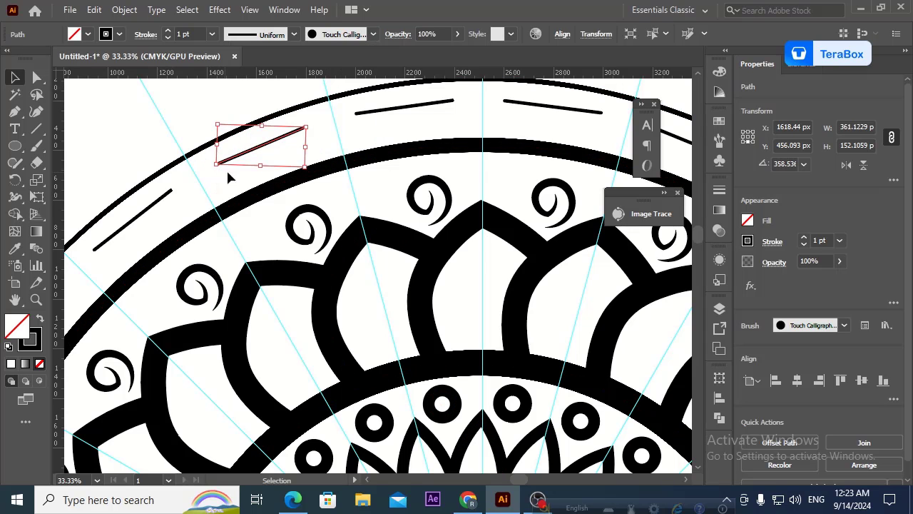
{"action": "key", "text": "Delete"}
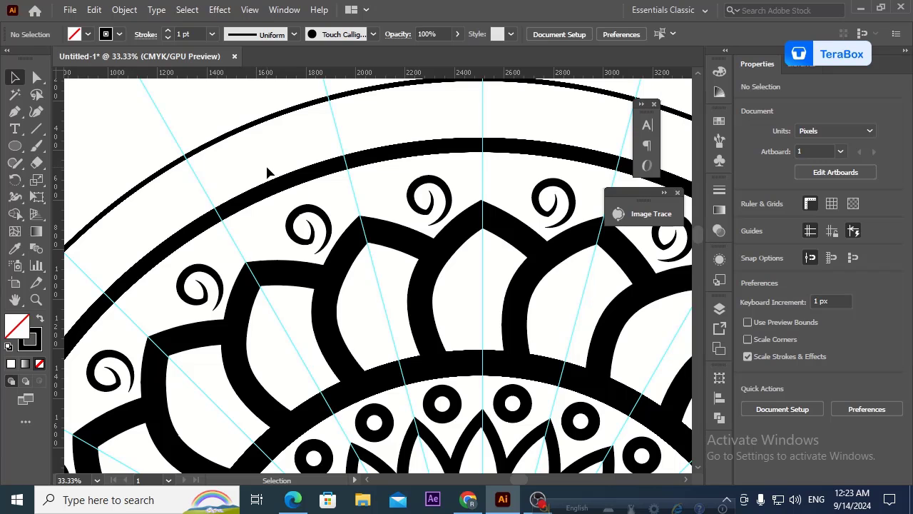
Draw a circle about 104 px wide in the band between the two outermost rings and set its stroke weight to 19 pt.
{"action": "scroll", "coordinate": [268, 171], "scroll_direction": "down", "scroll_amount": 2}
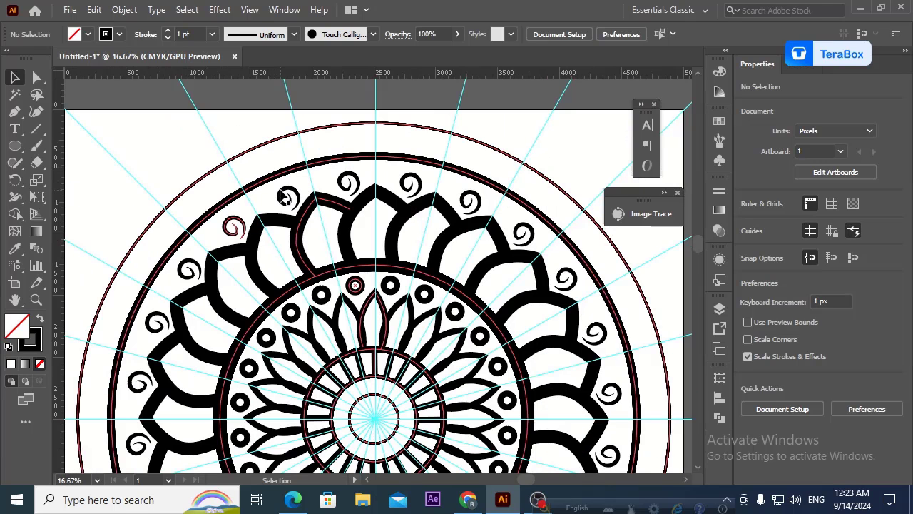
{"action": "left_click", "coordinate": [15, 147]}
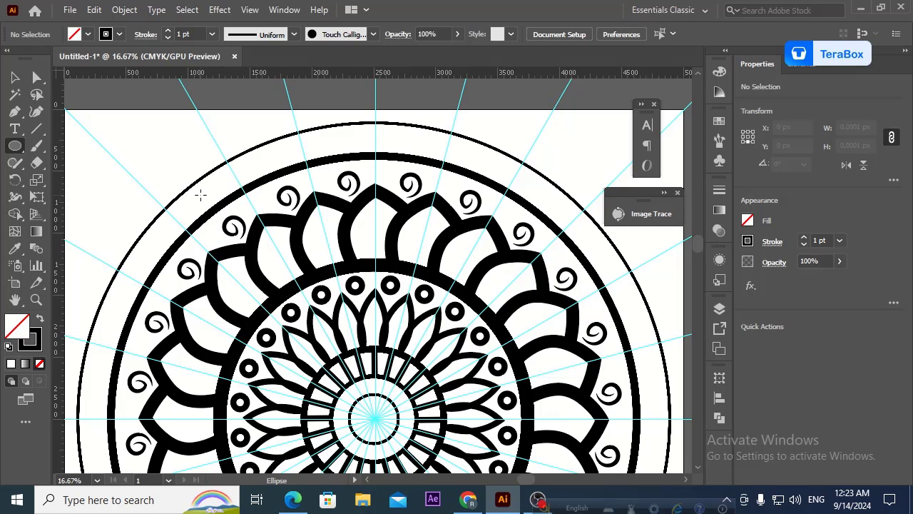
{"action": "left_click_drag", "start_coordinate": [200, 194], "coordinate": [206, 201]}
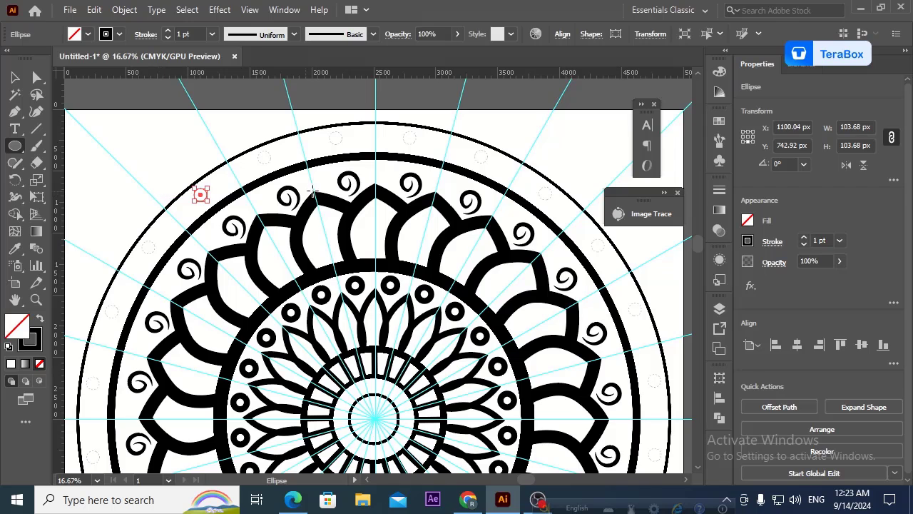
{"action": "scroll", "coordinate": [429, 221], "scroll_direction": "down", "scroll_amount": 4}
{"action": "scroll", "coordinate": [364, 241], "scroll_direction": "up", "scroll_amount": 3}
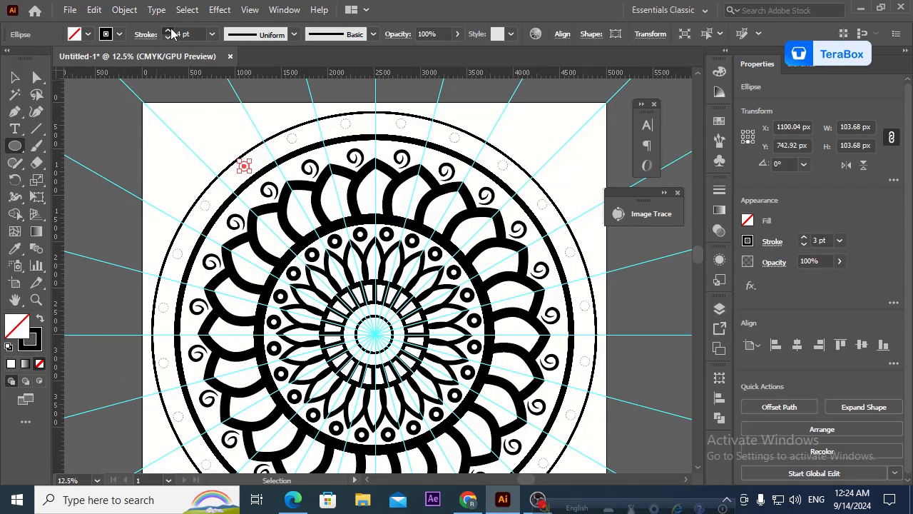
{"action": "left_click_drag", "start_coordinate": [171, 30], "coordinate": [171, 30]}
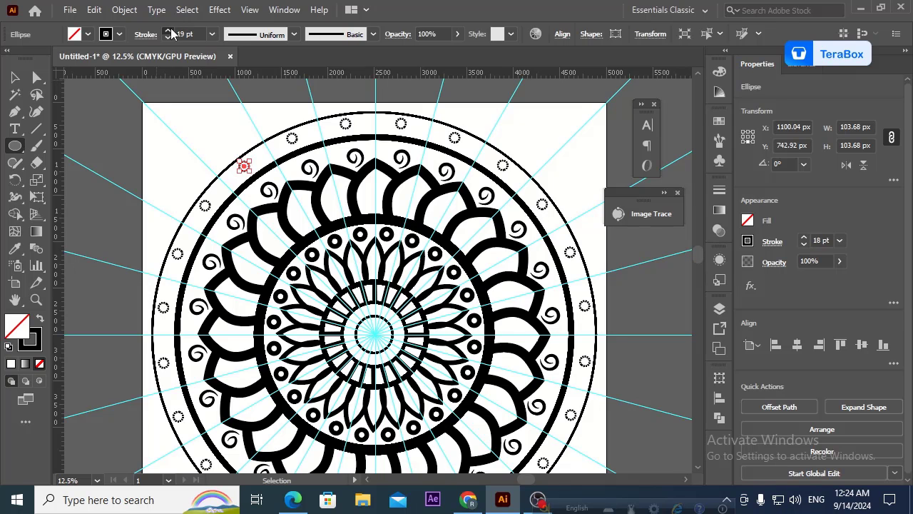
{"action": "left_click", "coordinate": [15, 77]}
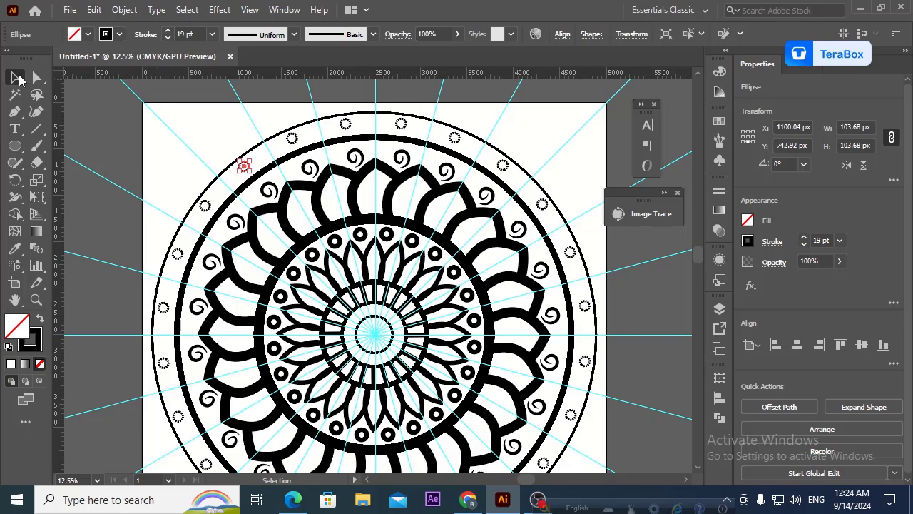
Nudge the small dashed circle slightly inward to about X 1108 px, Y 749 px, centring it in the outer band.
{"action": "scroll", "coordinate": [246, 196], "scroll_direction": "up", "scroll_amount": 3}
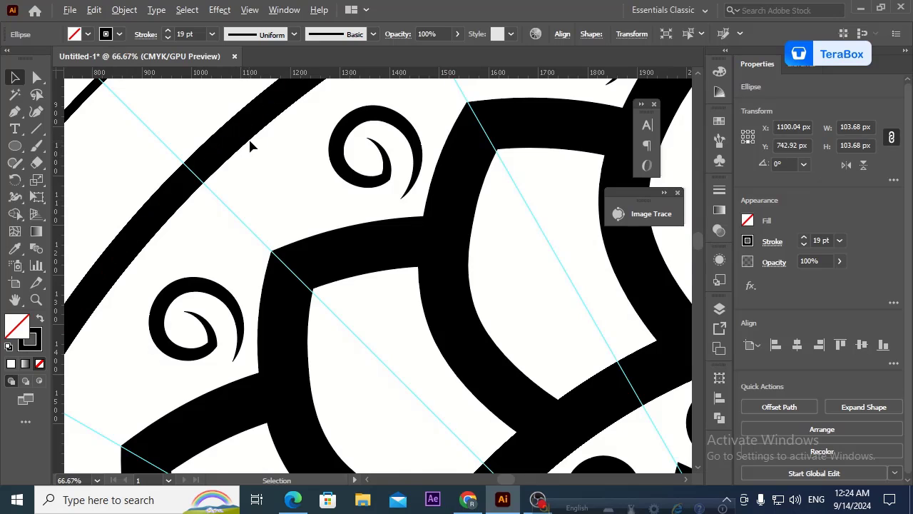
{"action": "scroll", "coordinate": [251, 148], "scroll_direction": "down", "scroll_amount": 2}
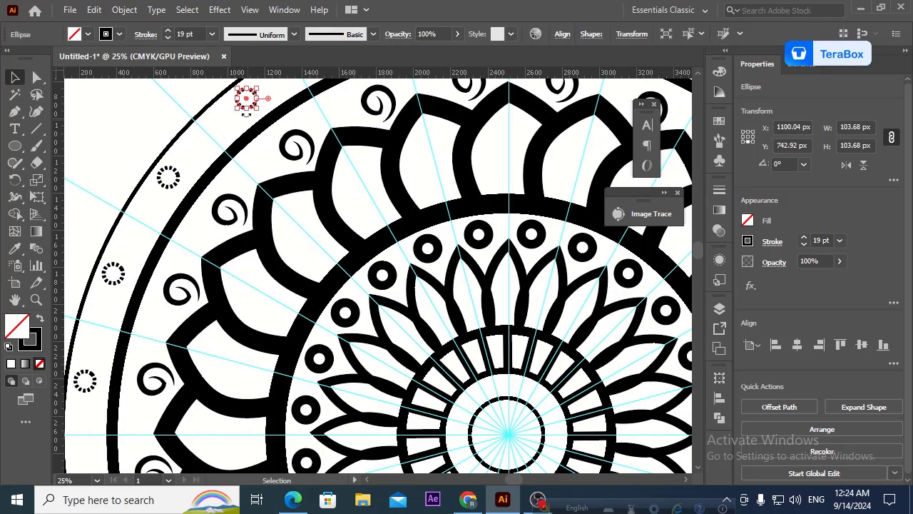
{"action": "left_click_drag", "start_coordinate": [246, 113], "coordinate": [247, 114]}
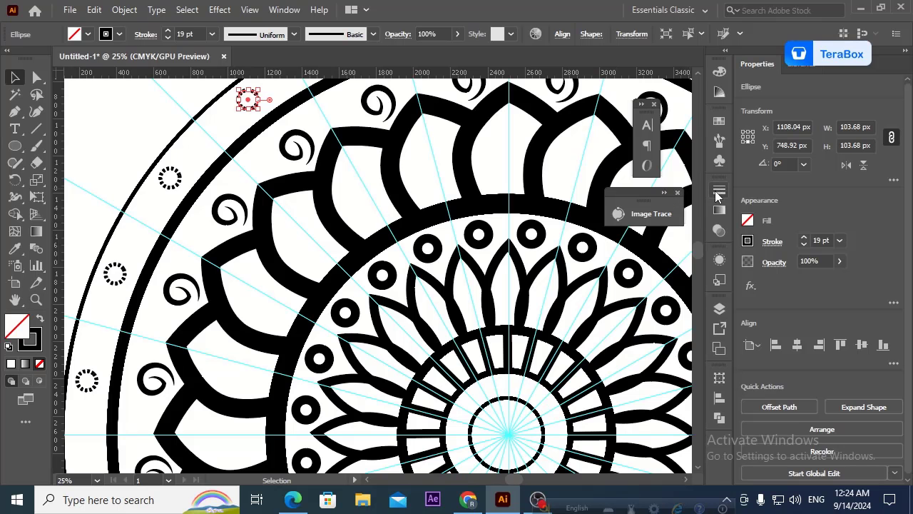
Try a solid stroke, a round cap and a projecting cap on the small circle, restore the dashed butt-cap stroke, and deselect it.
{"action": "left_click", "coordinate": [718, 194]}
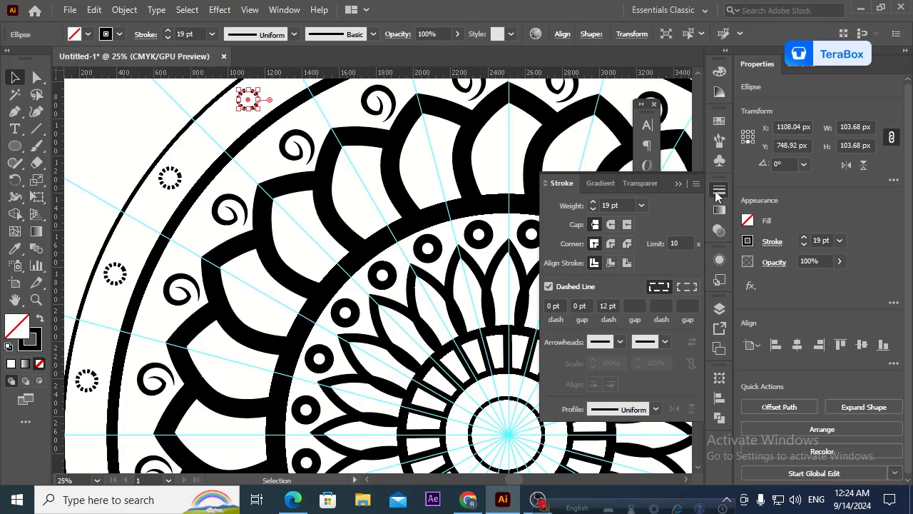
{"action": "left_click", "coordinate": [549, 287]}
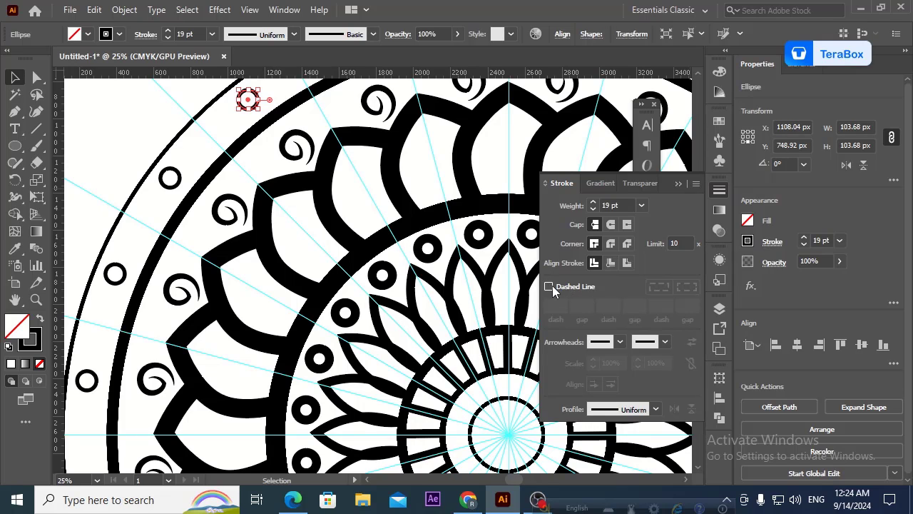
{"action": "left_click", "coordinate": [549, 286]}
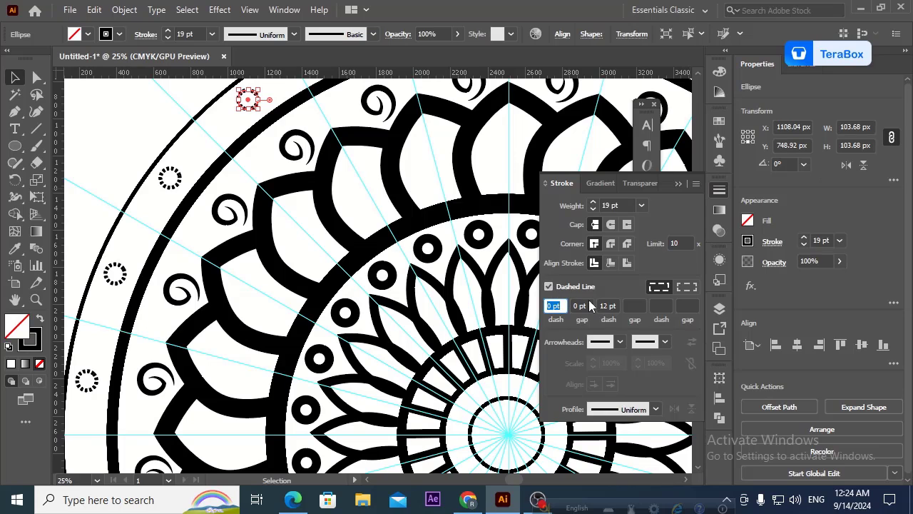
{"action": "left_click", "coordinate": [612, 224]}
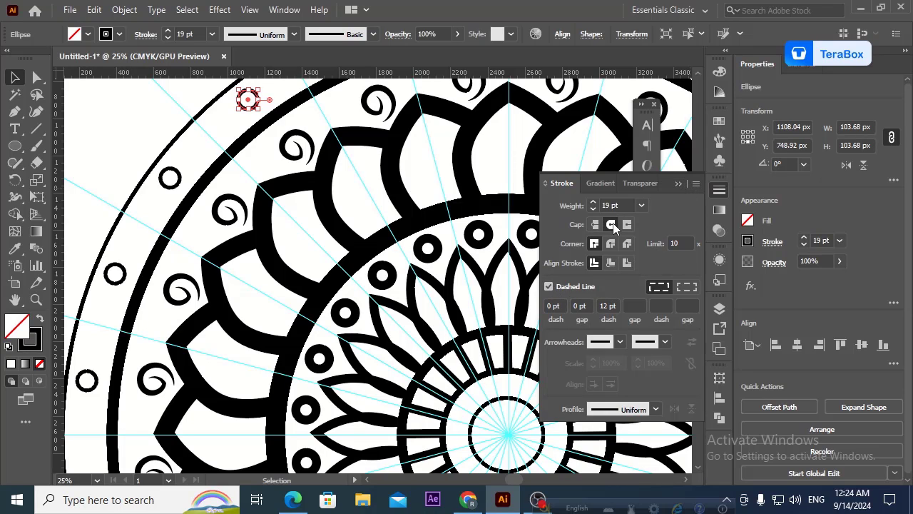
{"action": "left_click", "coordinate": [628, 225]}
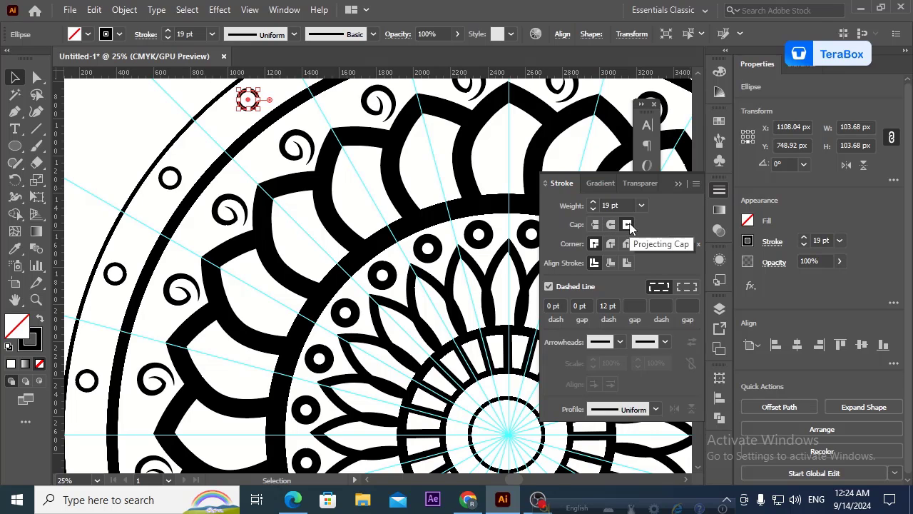
{"action": "left_click", "coordinate": [597, 224]}
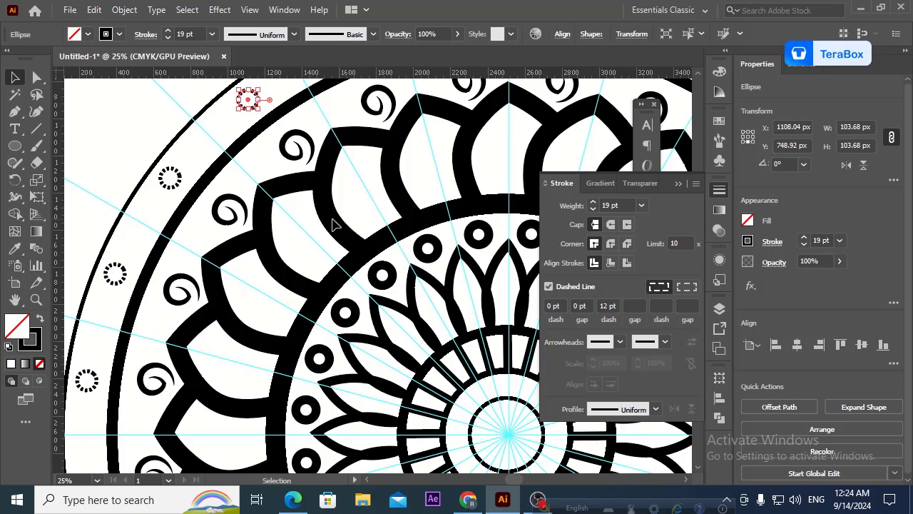
{"action": "left_click", "coordinate": [678, 183]}
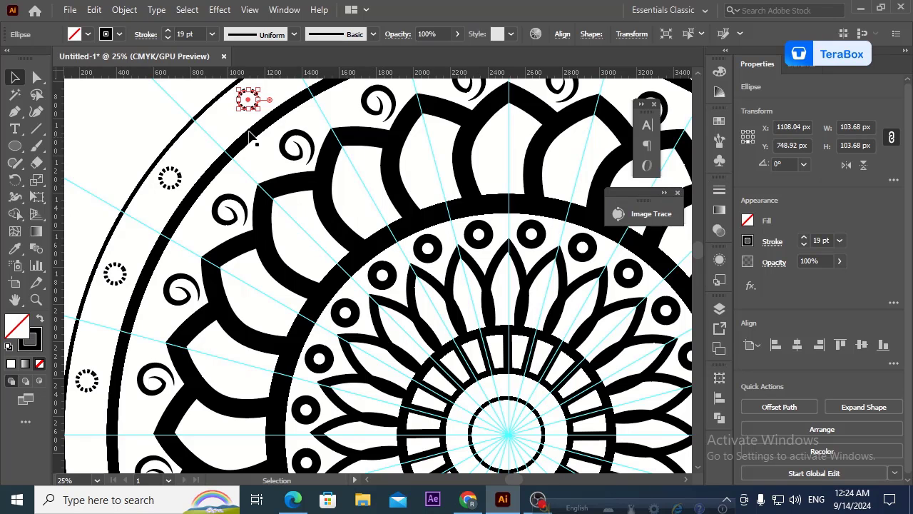
{"action": "scroll", "coordinate": [271, 214], "scroll_direction": "down", "scroll_amount": 2}
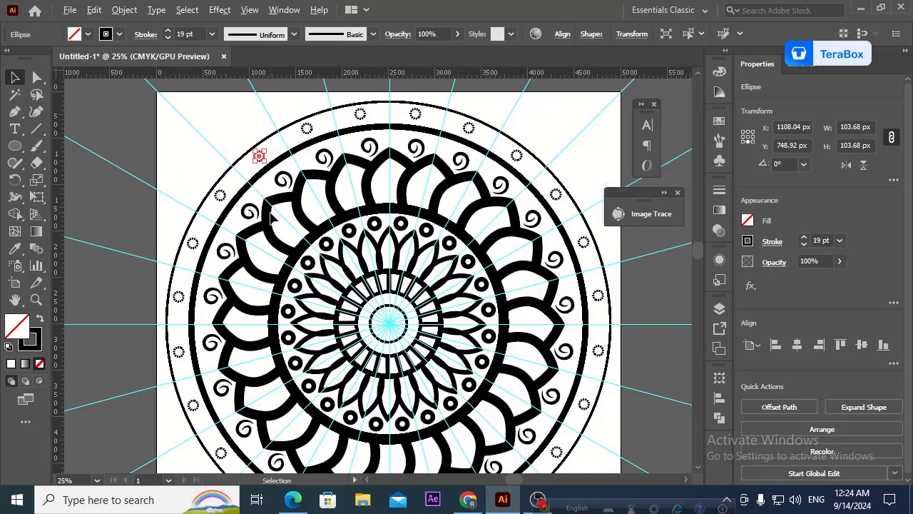
{"action": "left_click", "coordinate": [585, 164]}
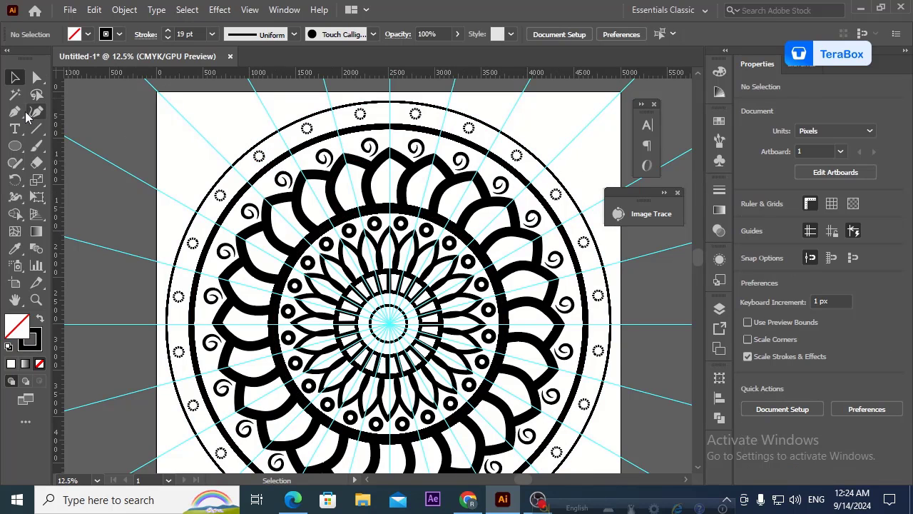
Draw a circle about 126 px wide on a guide between the dashed circles, and swap its fill and stroke to make it solid black.
{"action": "left_click", "coordinate": [15, 145]}
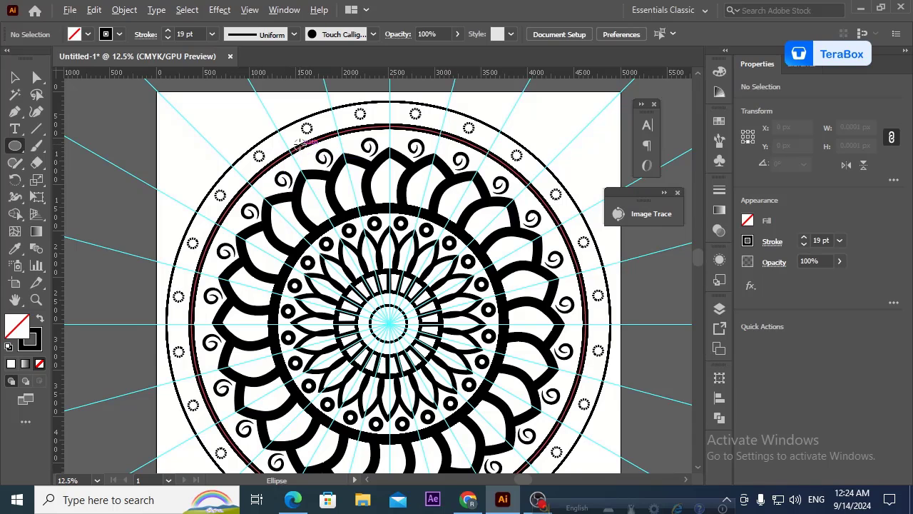
{"action": "scroll", "coordinate": [302, 136], "scroll_direction": "up", "scroll_amount": 1}
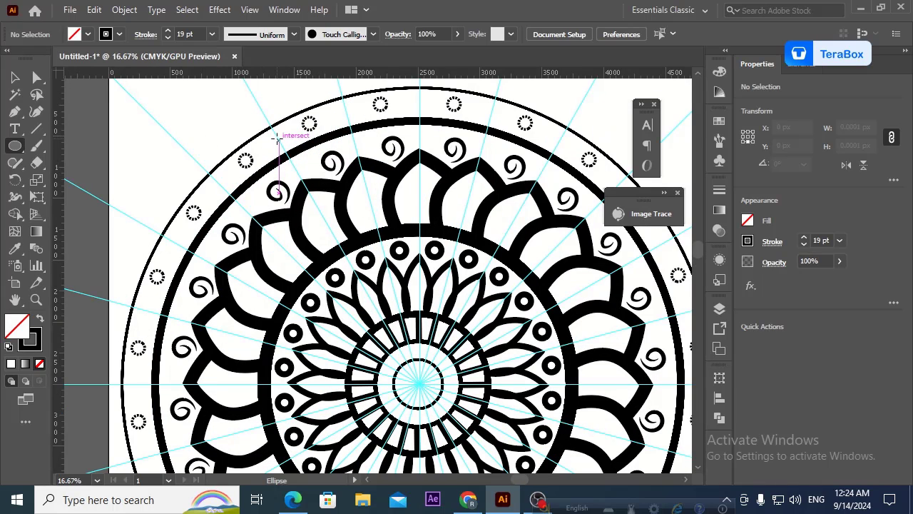
{"action": "left_click_drag", "start_coordinate": [277, 140], "coordinate": [286, 146]}
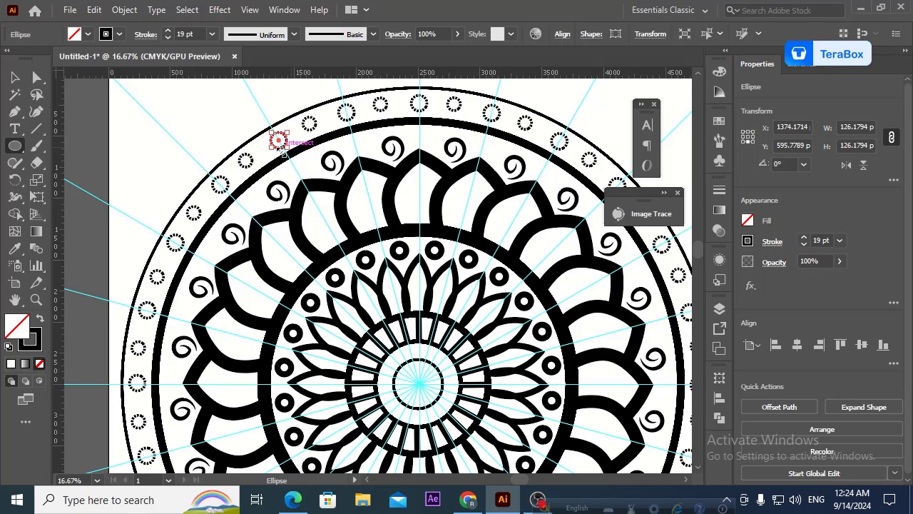
{"action": "left_click", "coordinate": [40, 319]}
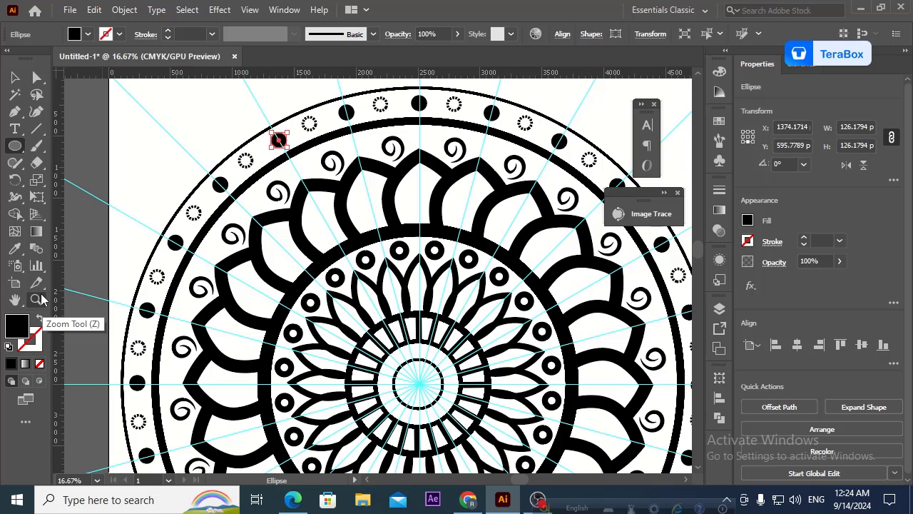
{"action": "key", "text": "ctrl+minus"}
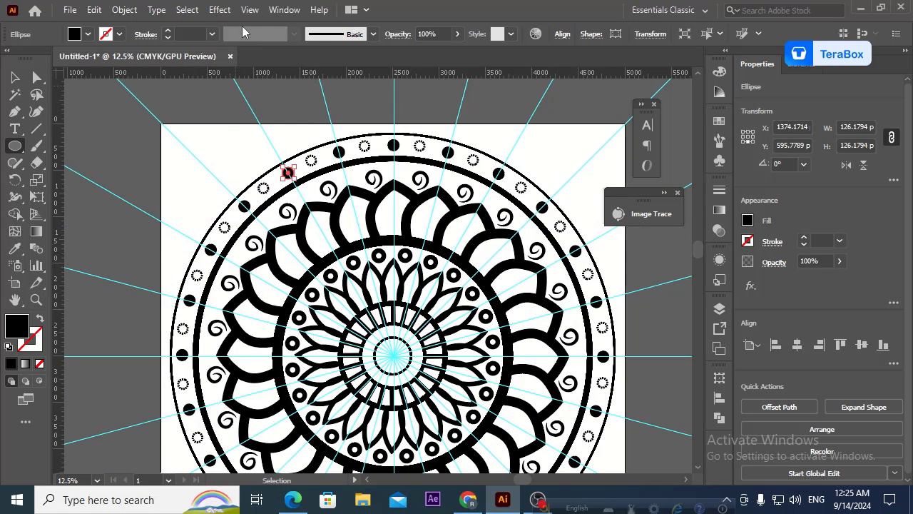
{"action": "left_click", "coordinate": [220, 9]}
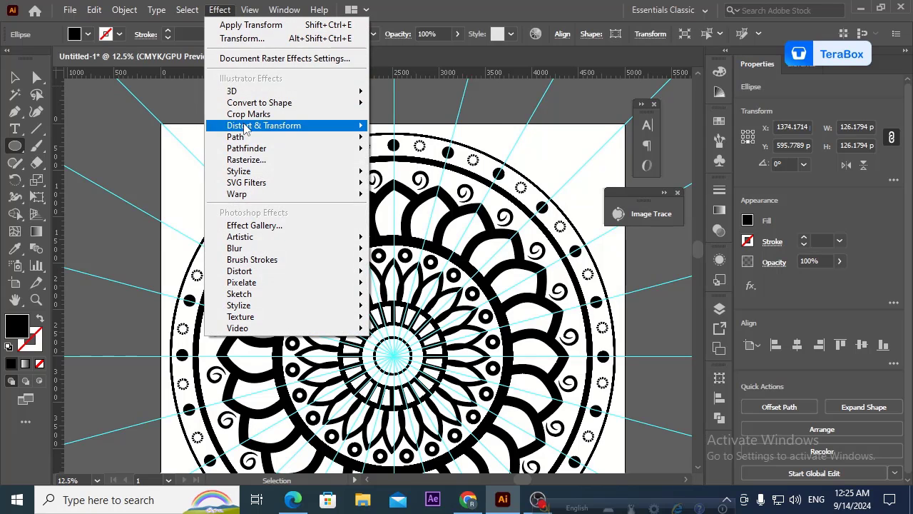
{"action": "mouse_move", "coordinate": [274, 127]}
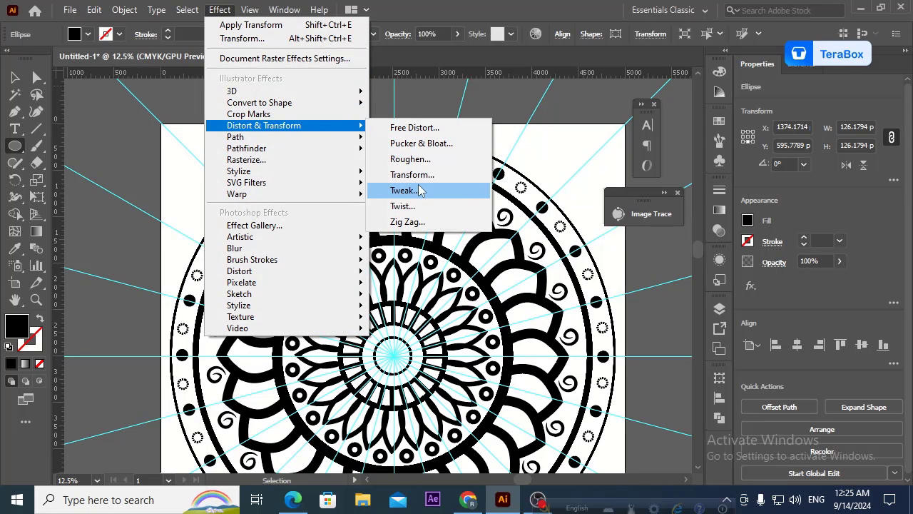
{"action": "left_click", "coordinate": [412, 212]}
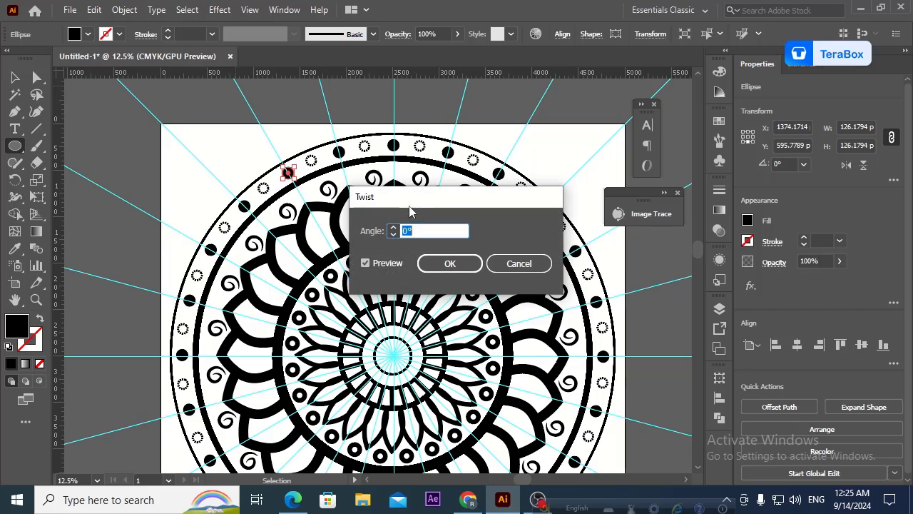
{"action": "left_click", "coordinate": [515, 264]}
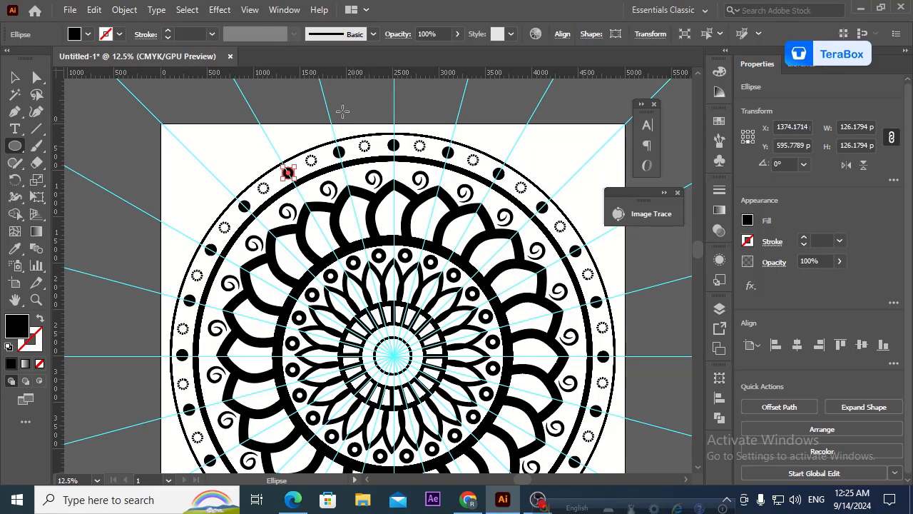
Apply a Pucker & Bloat effect of 39% toward Bloat to the solid black circle in the outer band.
{"action": "left_click", "coordinate": [220, 9]}
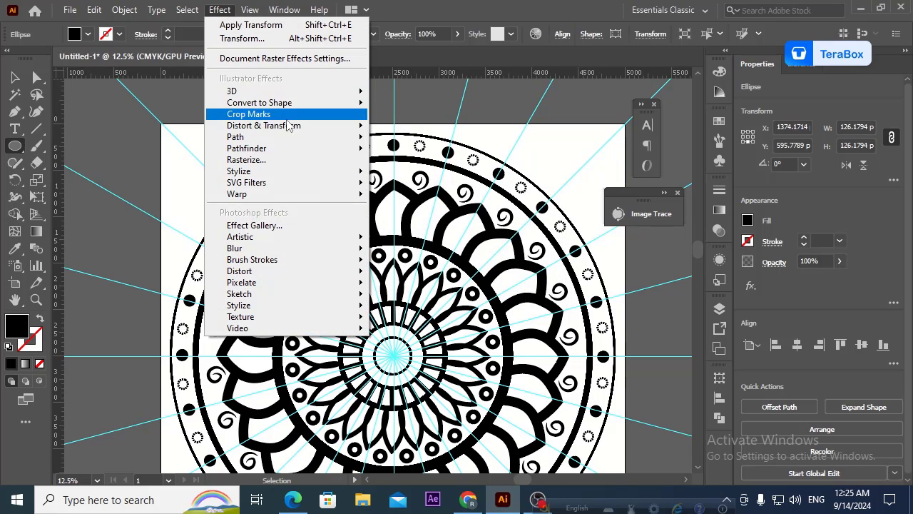
{"action": "mouse_move", "coordinate": [327, 134]}
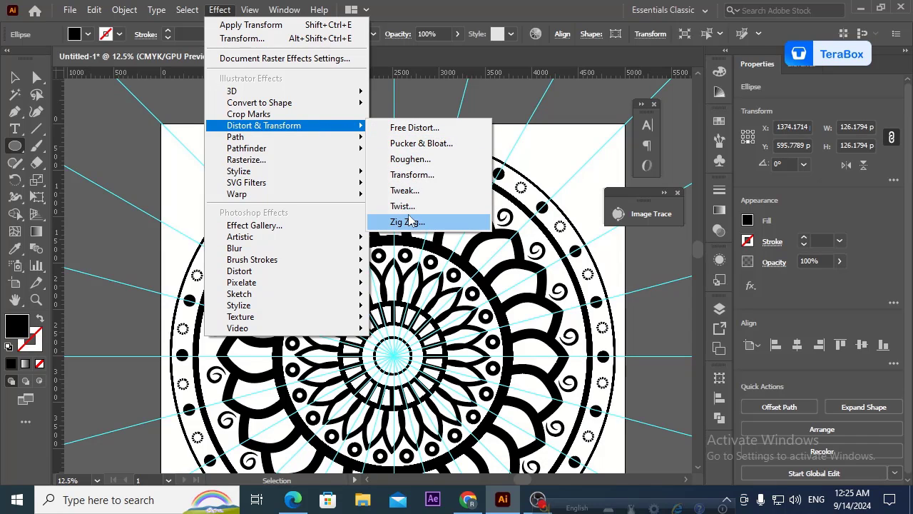
{"action": "left_click", "coordinate": [416, 148]}
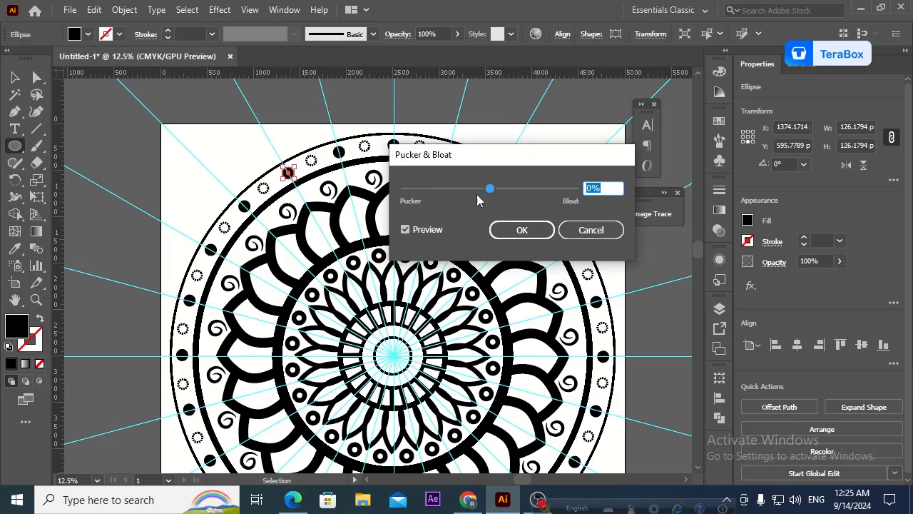
{"action": "mouse_move", "coordinate": [490, 189]}
{"action": "left_mouse_down"}
{"action": "mouse_move", "coordinate": [535, 194]}
{"action": "mouse_move", "coordinate": [505, 199]}
{"action": "left_mouse_up"}
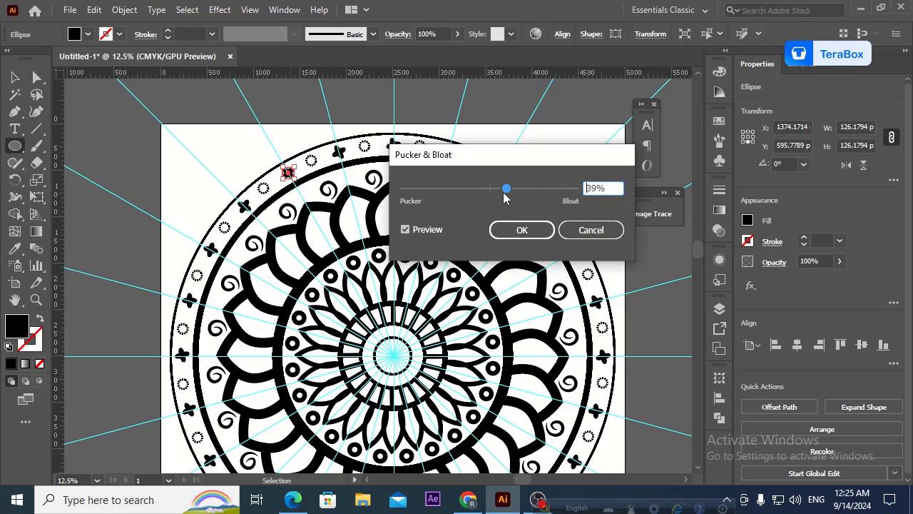
{"action": "left_click", "coordinate": [520, 230]}
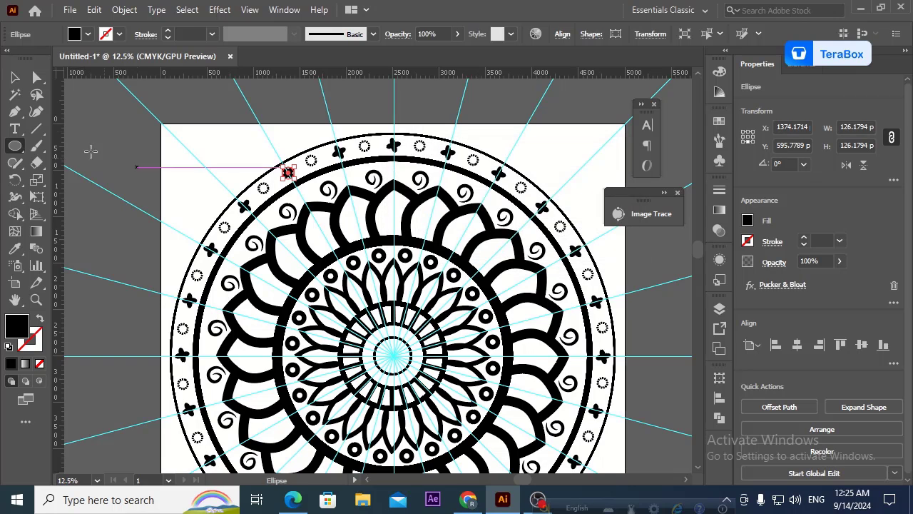
Unlock Layer 1, which holds the radial guides.
{"action": "left_click", "coordinate": [14, 78]}
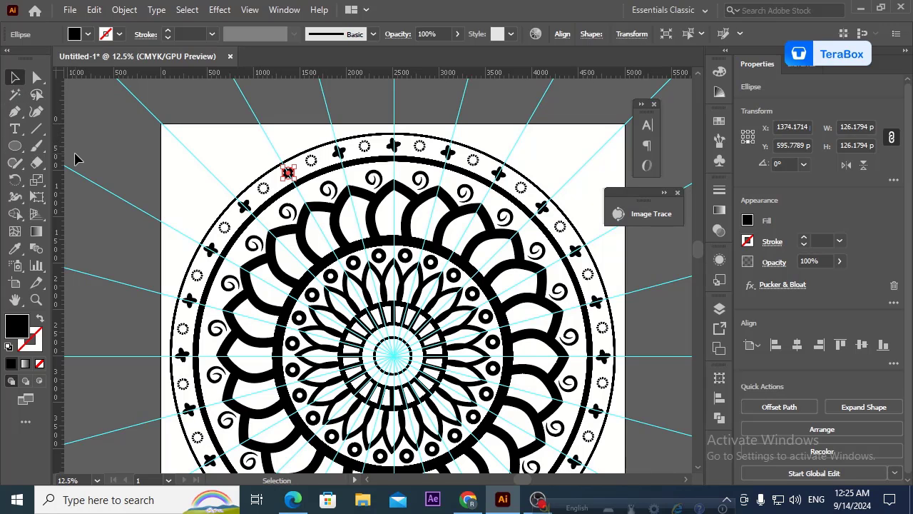
{"action": "scroll", "coordinate": [77, 159], "scroll_direction": "down", "scroll_amount": 1}
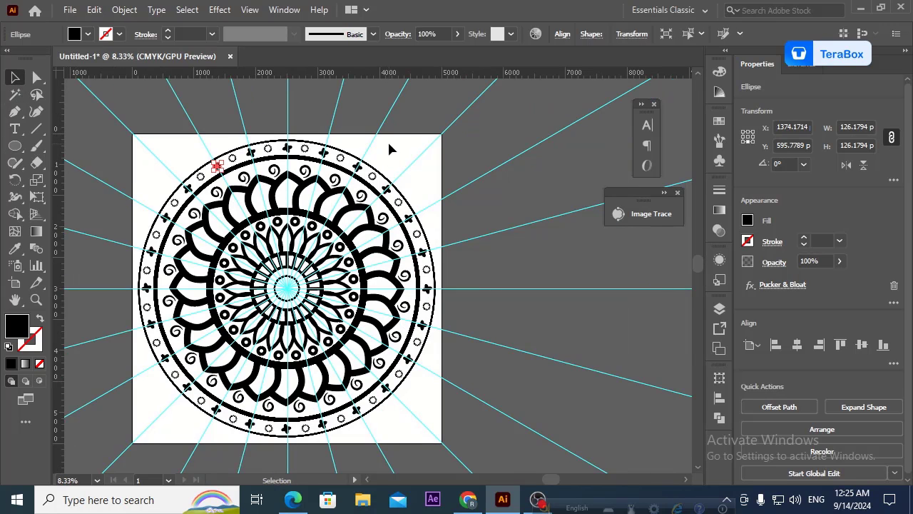
{"action": "left_click_drag", "start_coordinate": [422, 144], "coordinate": [486, 147]}
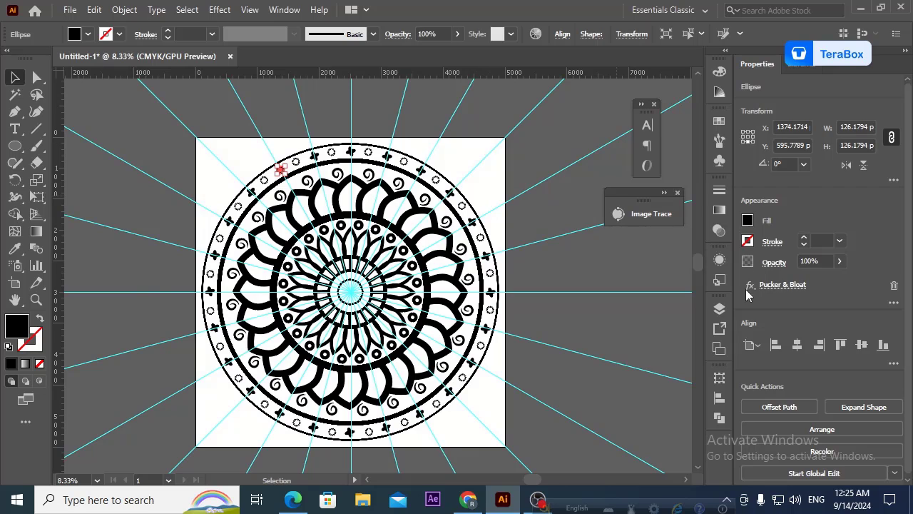
{"action": "left_click", "coordinate": [719, 308]}
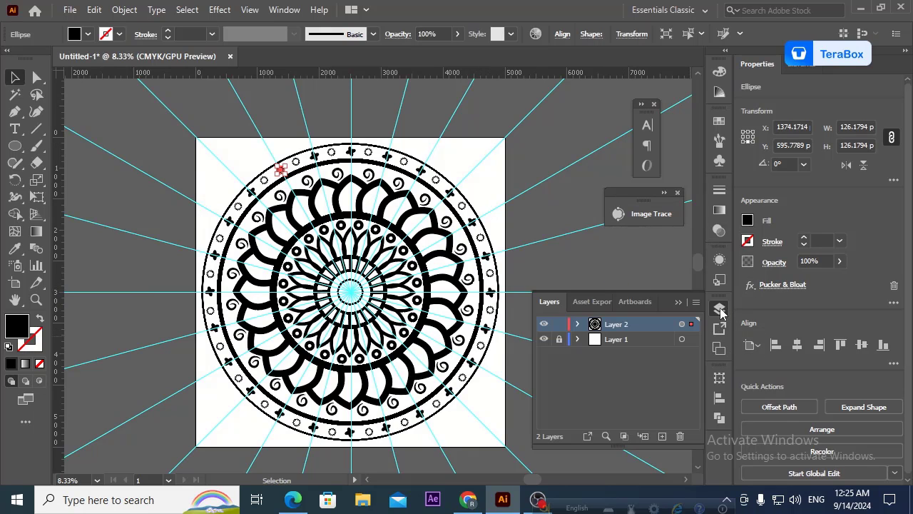
{"action": "left_click", "coordinate": [718, 311]}
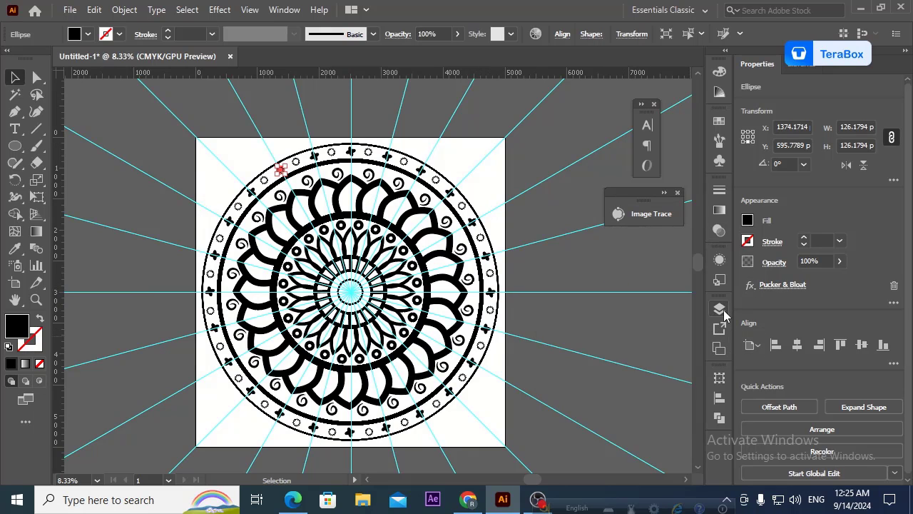
{"action": "left_click", "coordinate": [714, 315]}
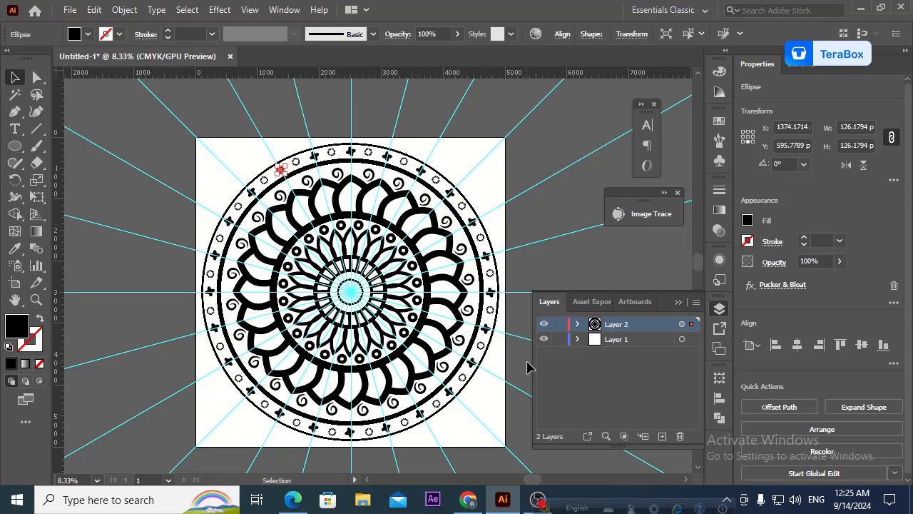
{"action": "left_click", "coordinate": [559, 340]}
Clear all the radial guides from the document and put the layer list away.
{"action": "left_click", "coordinate": [248, 10]}
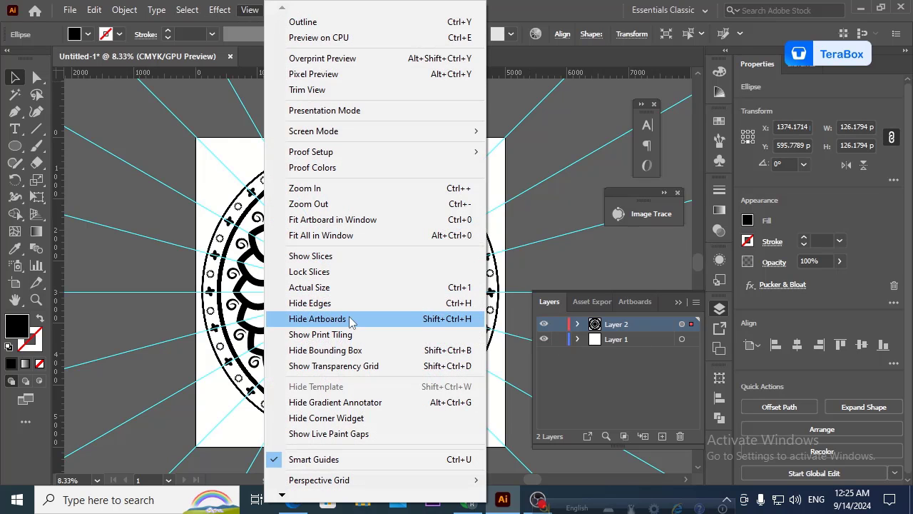
{"action": "mouse_move", "coordinate": [282, 494]}
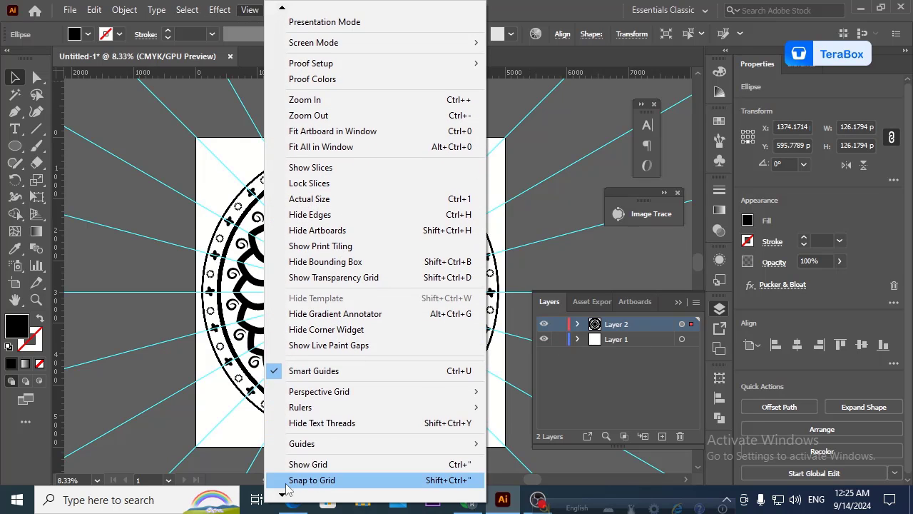
{"action": "mouse_move", "coordinate": [310, 444]}
{"action": "left_click", "coordinate": [509, 445]}
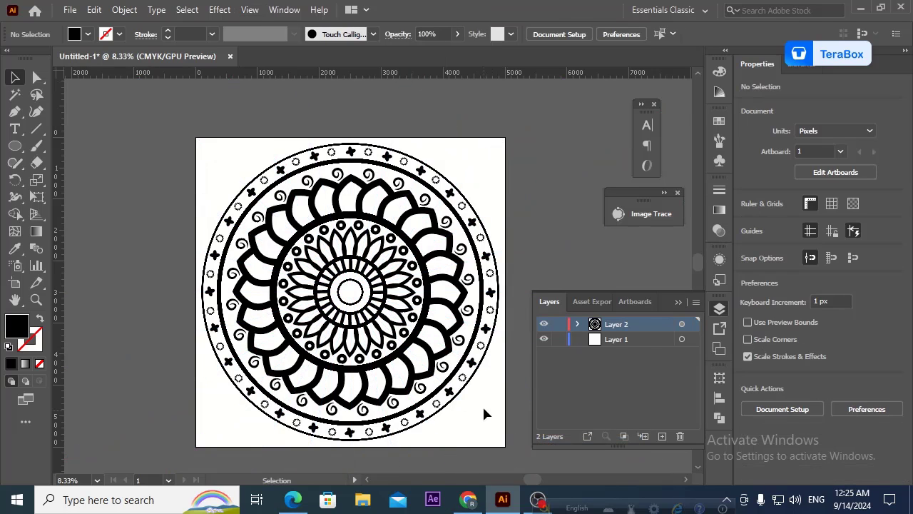
{"action": "left_click", "coordinate": [680, 301]}
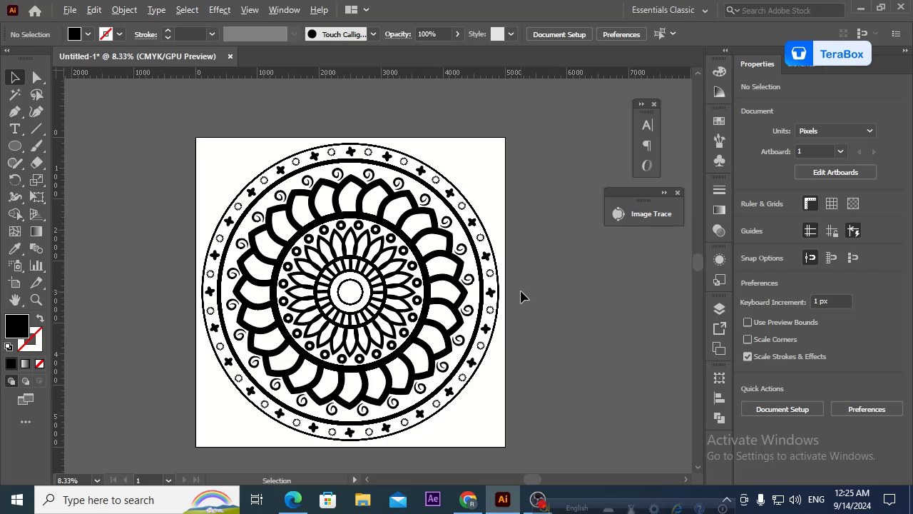
Select the whole mandala artwork and expand its appearance to turn the rotated copies into real paths.
{"action": "scroll", "coordinate": [523, 297], "scroll_direction": "down", "scroll_amount": 1}
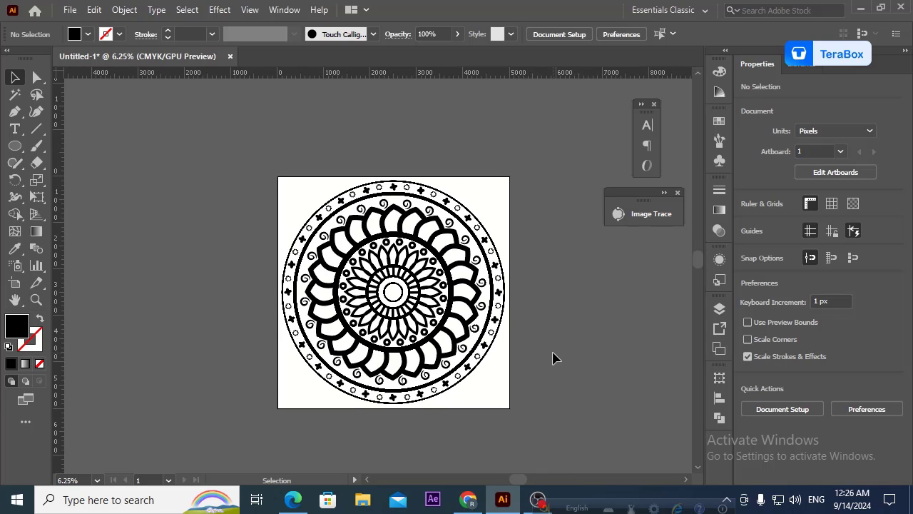
{"action": "scroll", "coordinate": [534, 341], "scroll_direction": "up", "scroll_amount": 2}
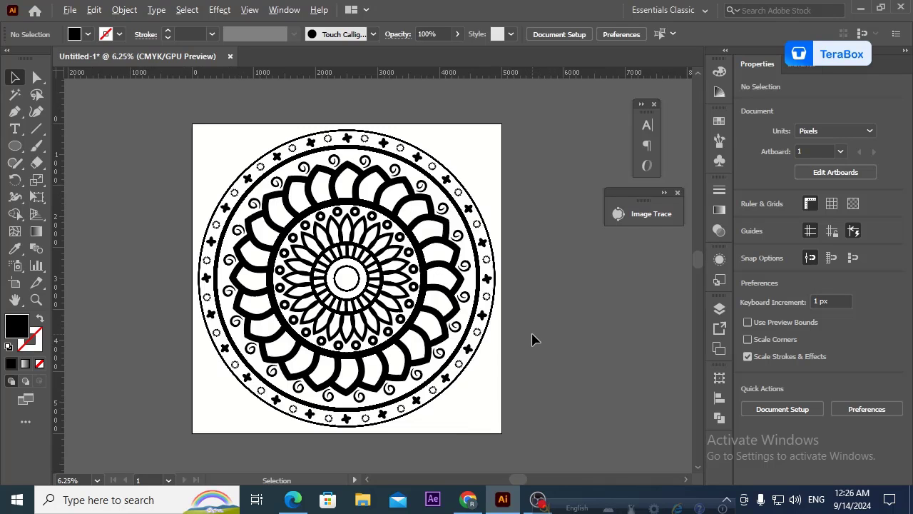
{"action": "scroll", "coordinate": [535, 341], "scroll_direction": "down", "scroll_amount": 1}
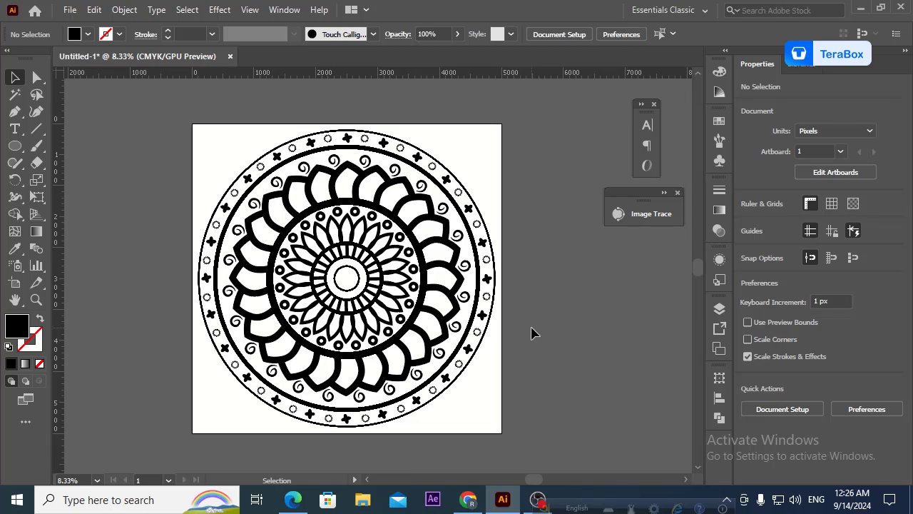
{"action": "left_click_drag", "start_coordinate": [148, 120], "coordinate": [521, 433]}
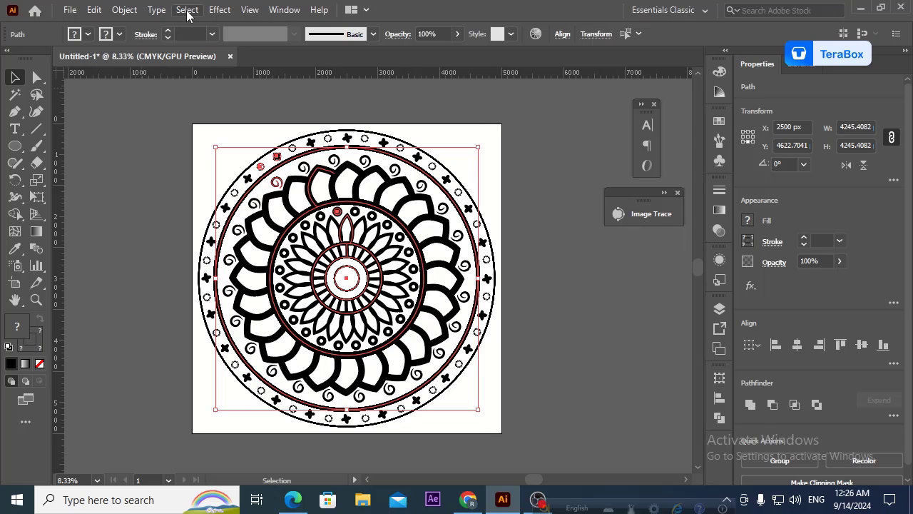
{"action": "left_click", "coordinate": [123, 10]}
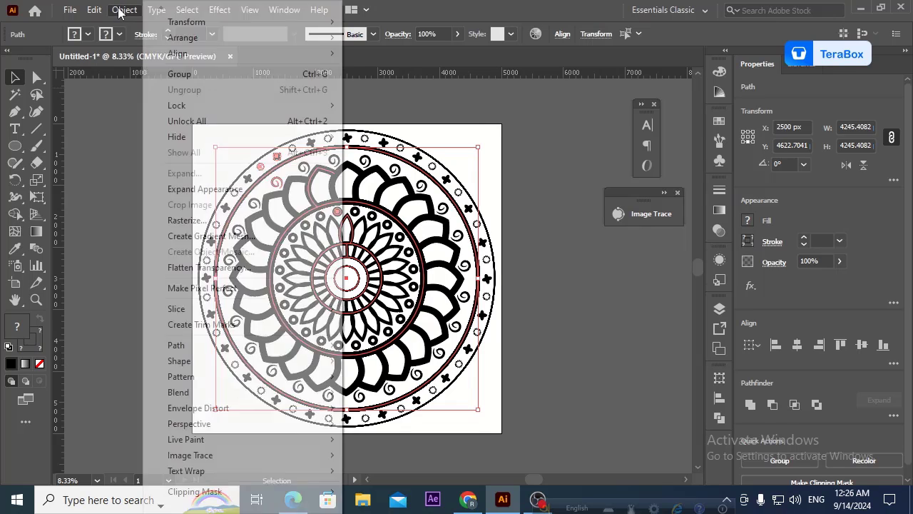
{"action": "left_click", "coordinate": [193, 189]}
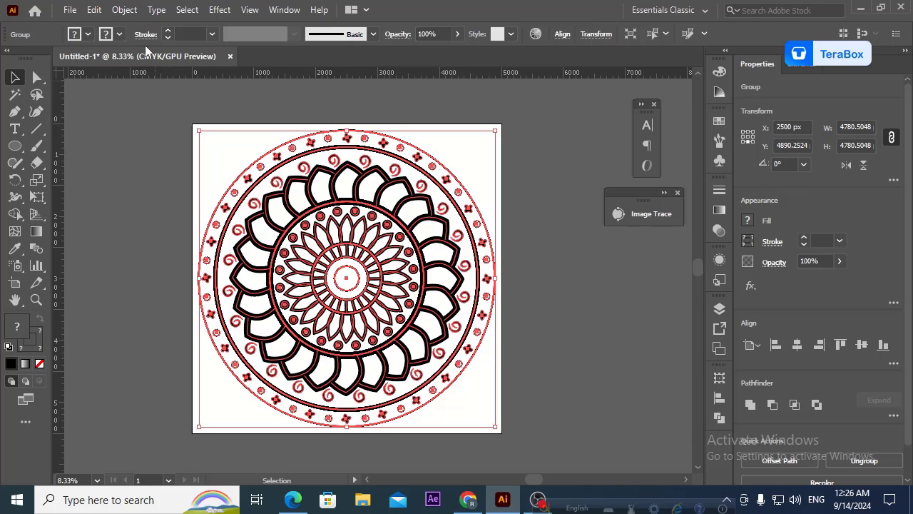
Expand the mandala group with both Fill and Stroke enabled, converting the strokes to filled shapes.
{"action": "left_click", "coordinate": [124, 10]}
{"action": "left_click", "coordinate": [166, 173]}
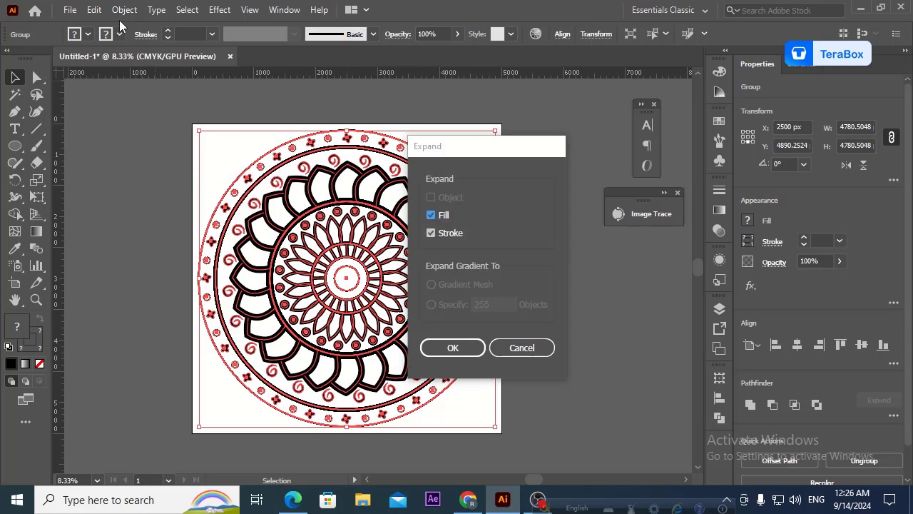
{"action": "left_click", "coordinate": [451, 347]}
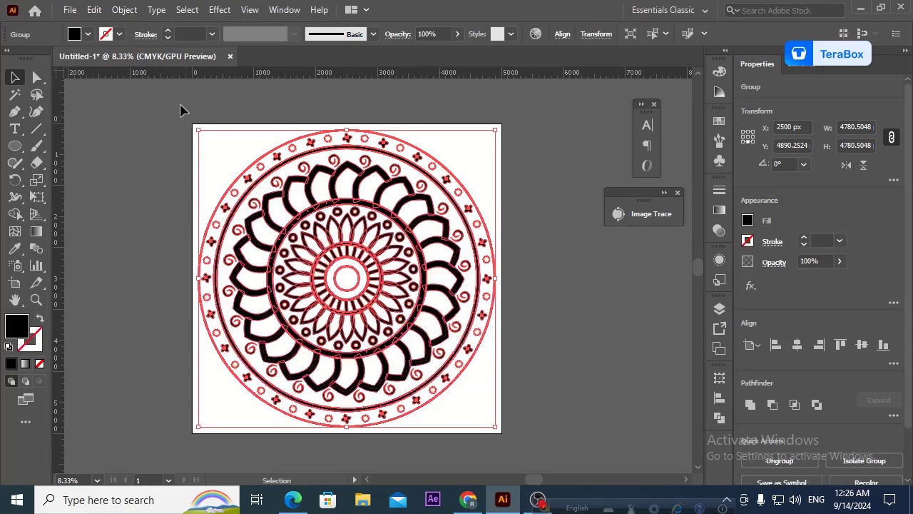
{"action": "left_click", "coordinate": [125, 10]}
{"action": "left_click", "coordinate": [405, 265]}
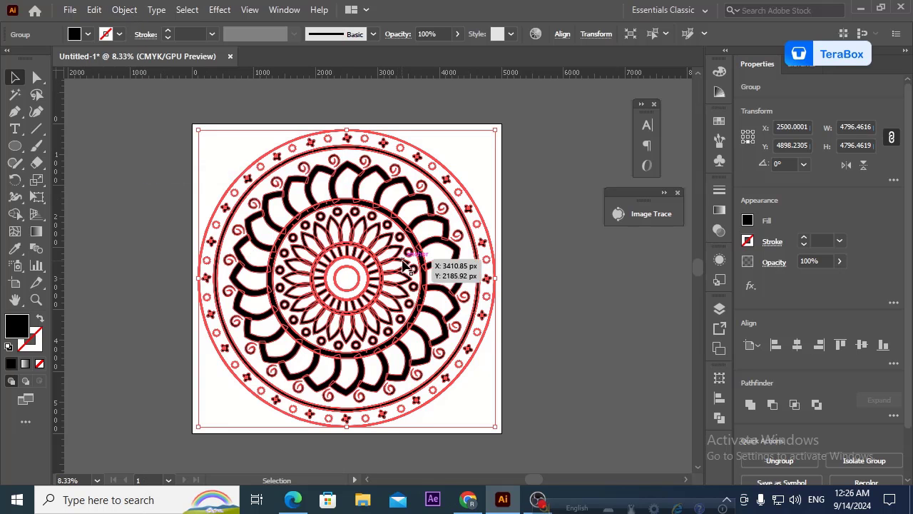
{"action": "left_click", "coordinate": [124, 10]}
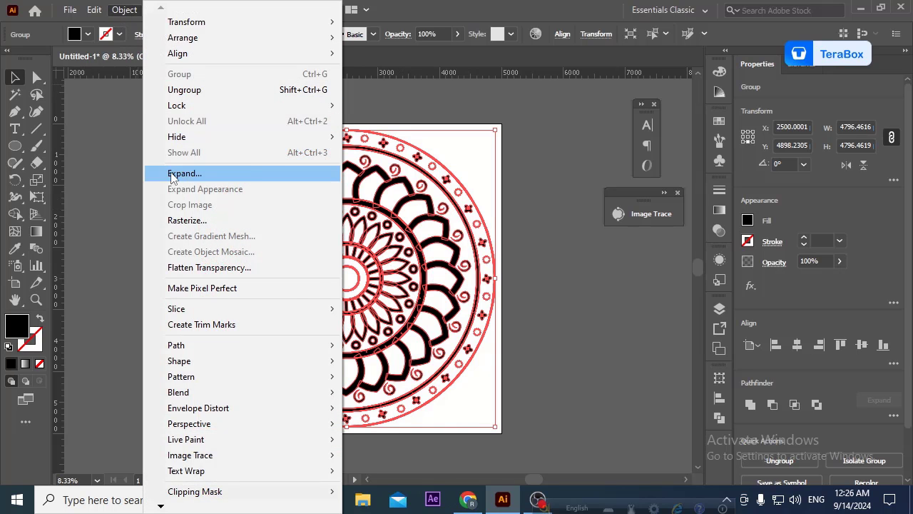
{"action": "left_click", "coordinate": [124, 10]}
{"action": "left_click", "coordinate": [124, 10]}
{"action": "left_click", "coordinate": [184, 173]}
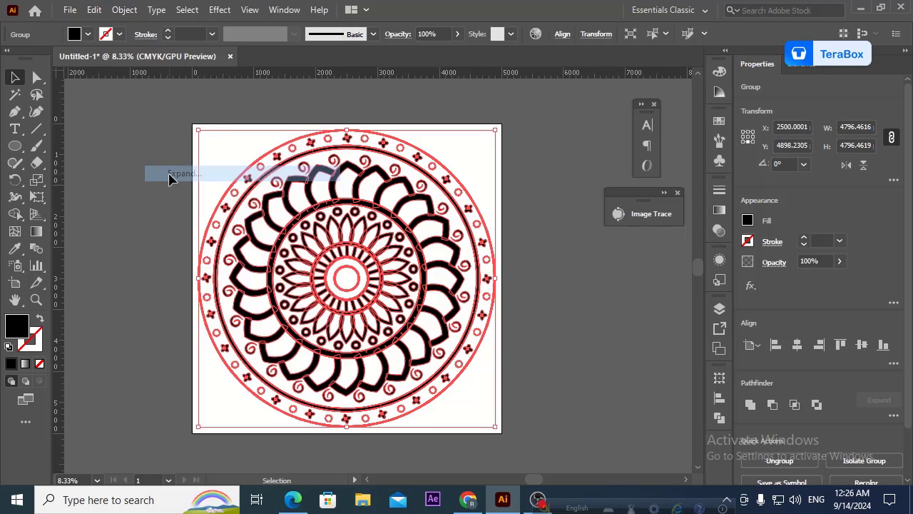
Ungroup the expanded mandala three times to release its nested groups.
{"action": "right_click", "coordinate": [396, 206]}
{"action": "left_click", "coordinate": [434, 323]}
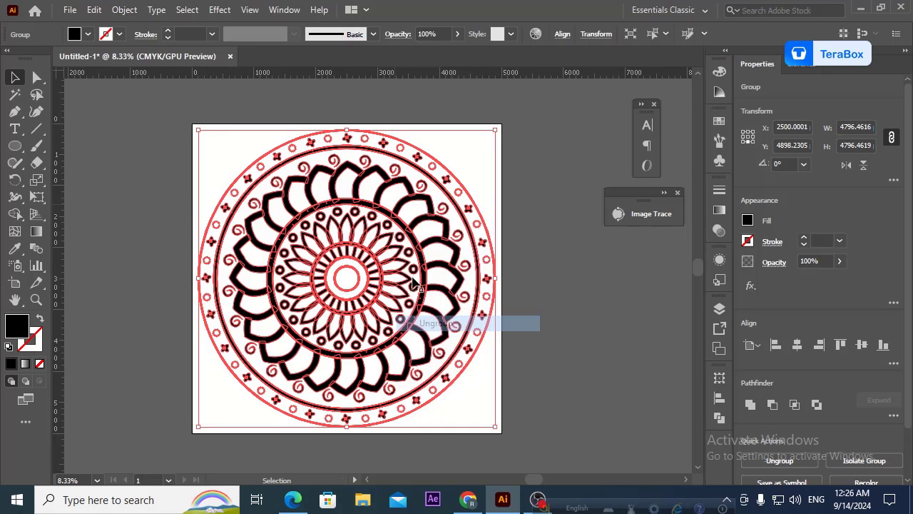
{"action": "right_click", "coordinate": [391, 231]}
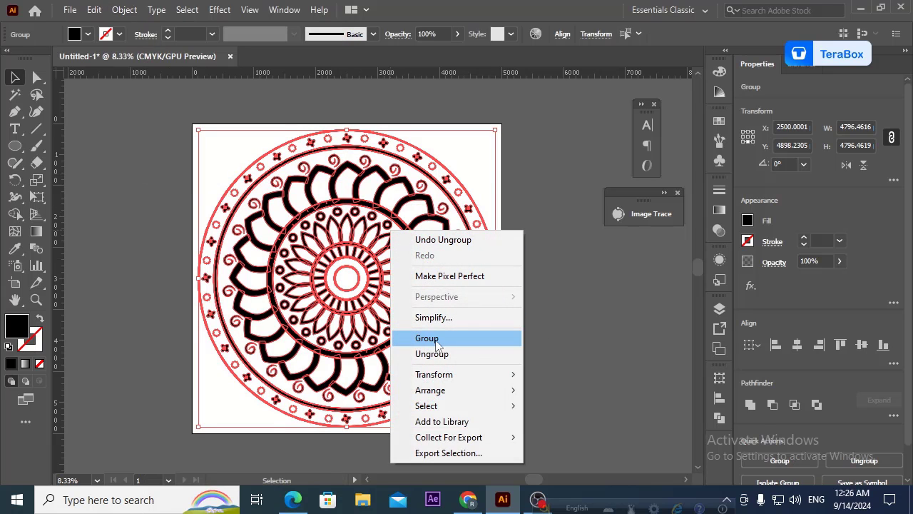
{"action": "left_click", "coordinate": [459, 357]}
{"action": "right_click", "coordinate": [388, 249]}
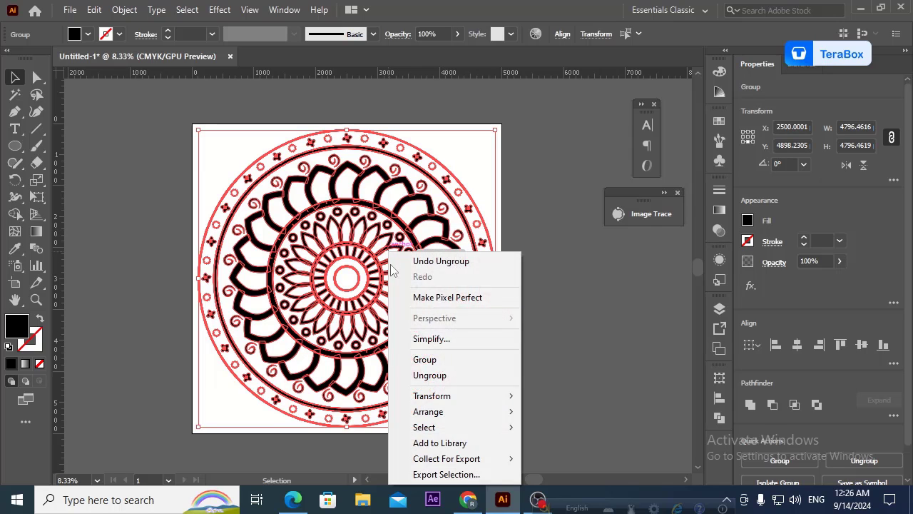
{"action": "left_click", "coordinate": [433, 372]}
{"action": "right_click", "coordinate": [364, 270]}
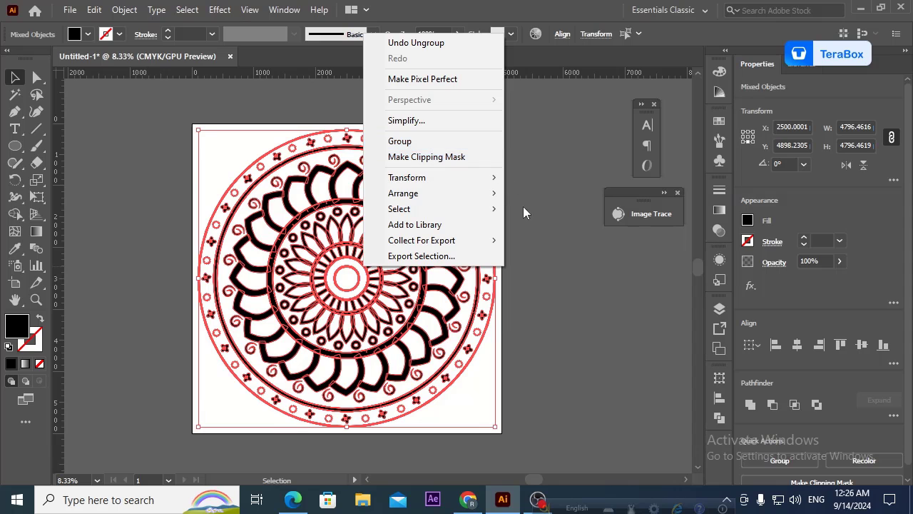
{"action": "left_click", "coordinate": [551, 272]}
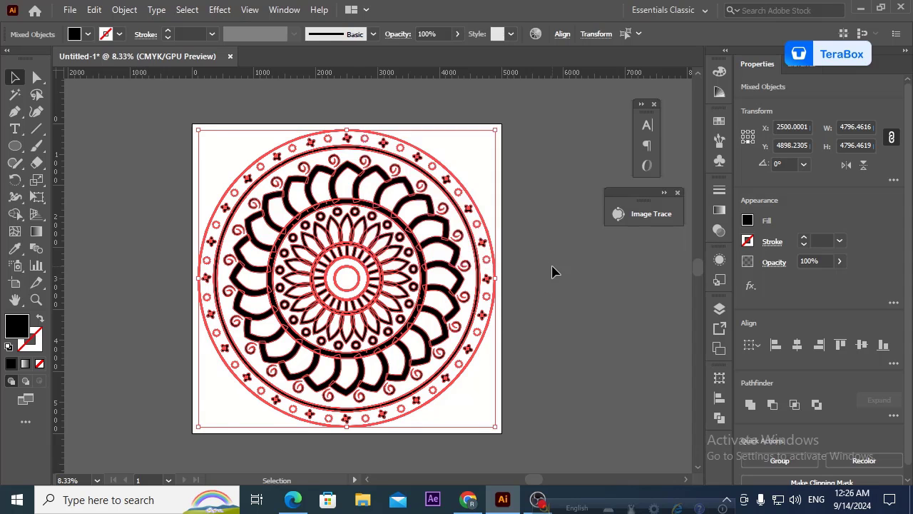